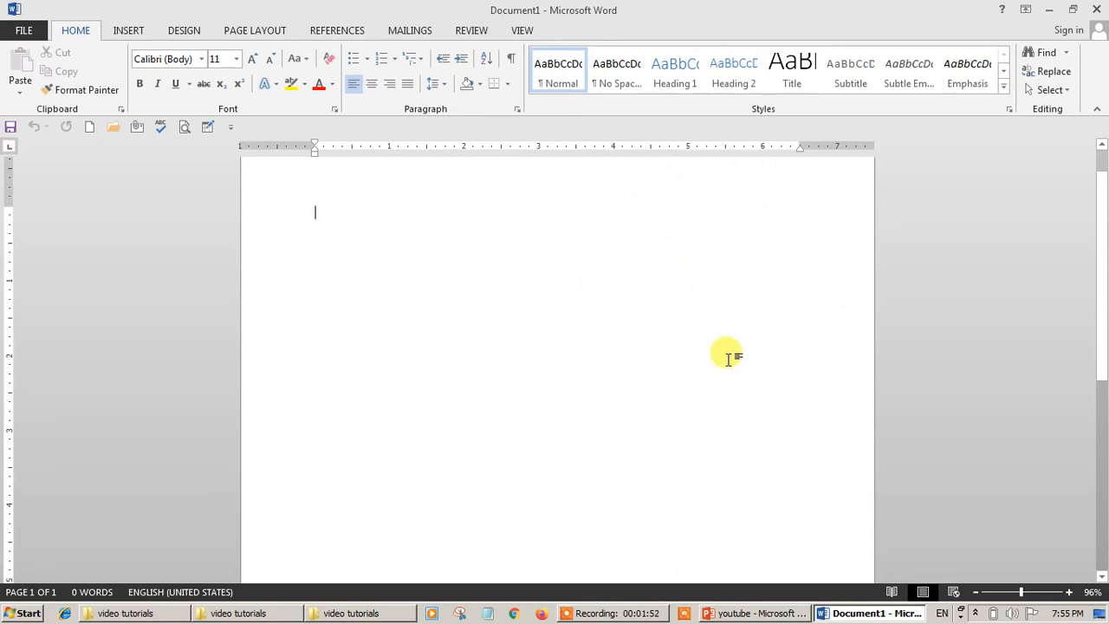
Step: Right-align the empty document's first line and enter four lines of placeholder text, beginning with "Ds fdsfhsfkshfksh skhkhskhgks hk d"
double_click(395, 91)
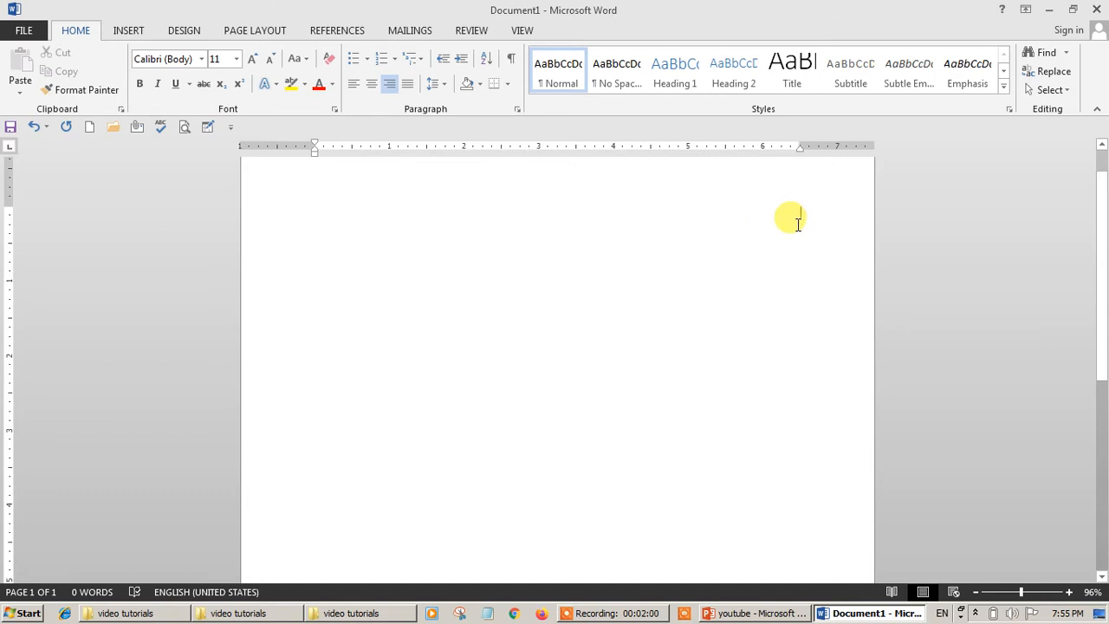
type("ds fdsfhsfkshfksh skhkhskhgks hk d")
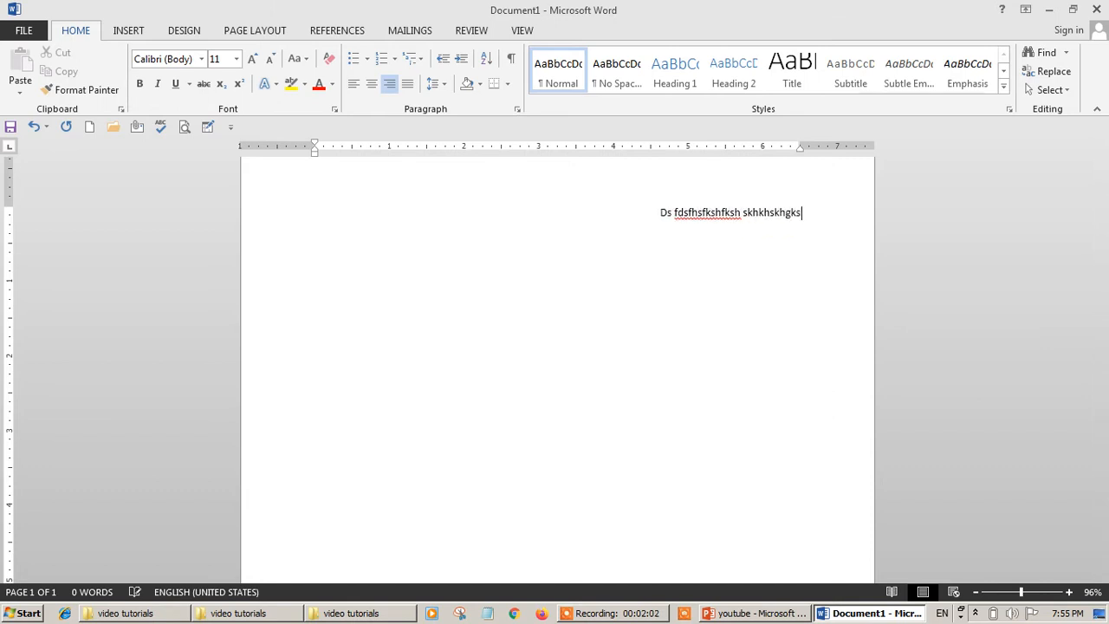
key("Return")
type("dg sjgjs")
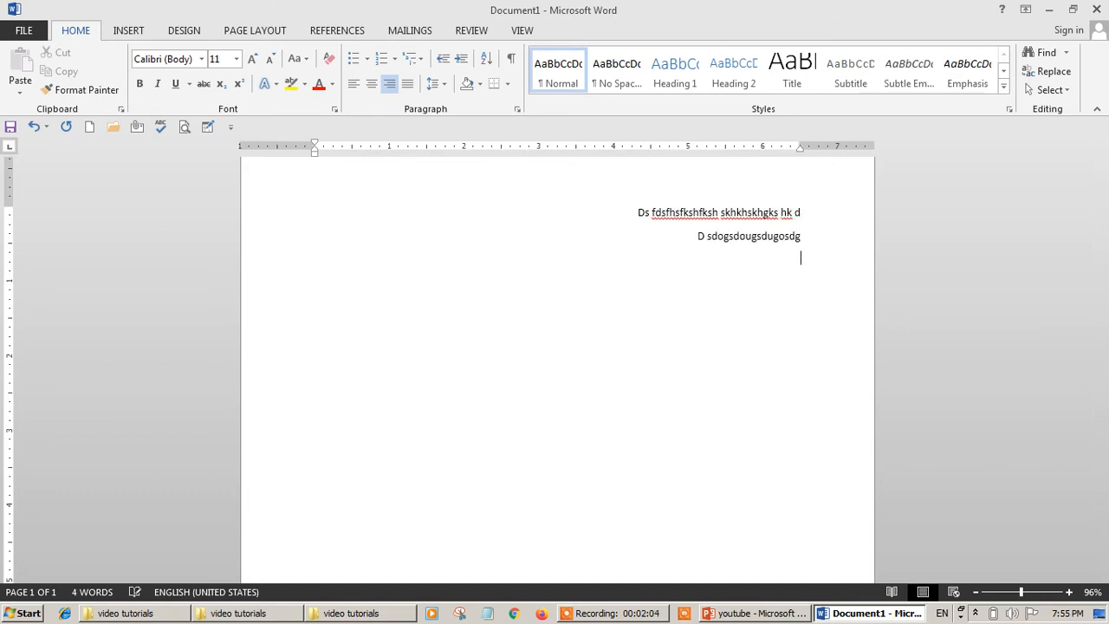
type("lgjlk jlsdj glsdgs")
key("Return")
type("S gsdg")
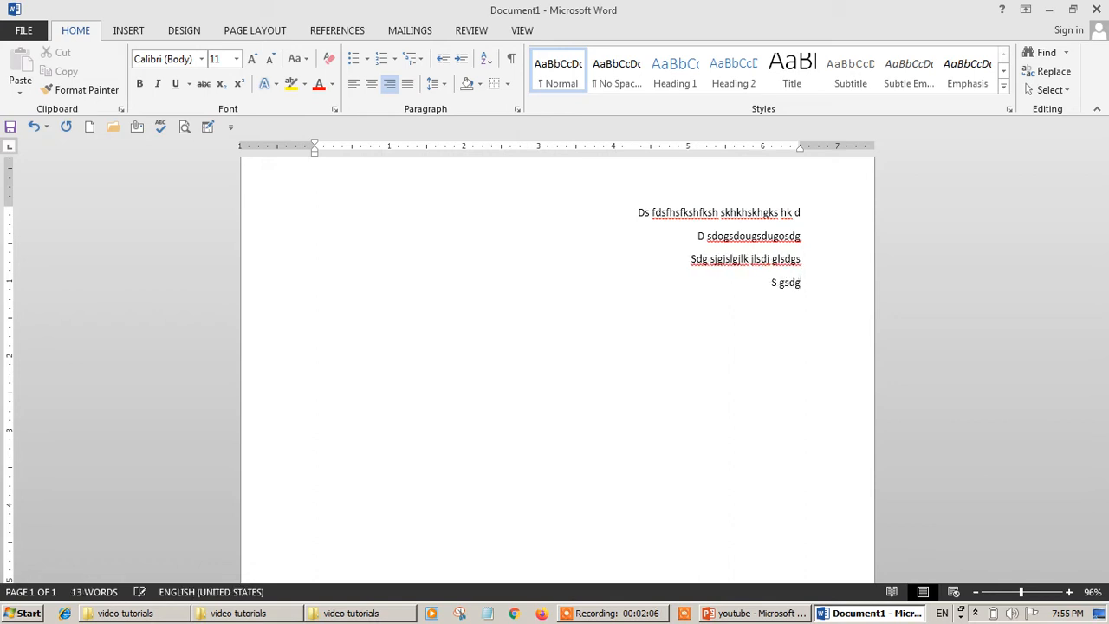
key("Return")
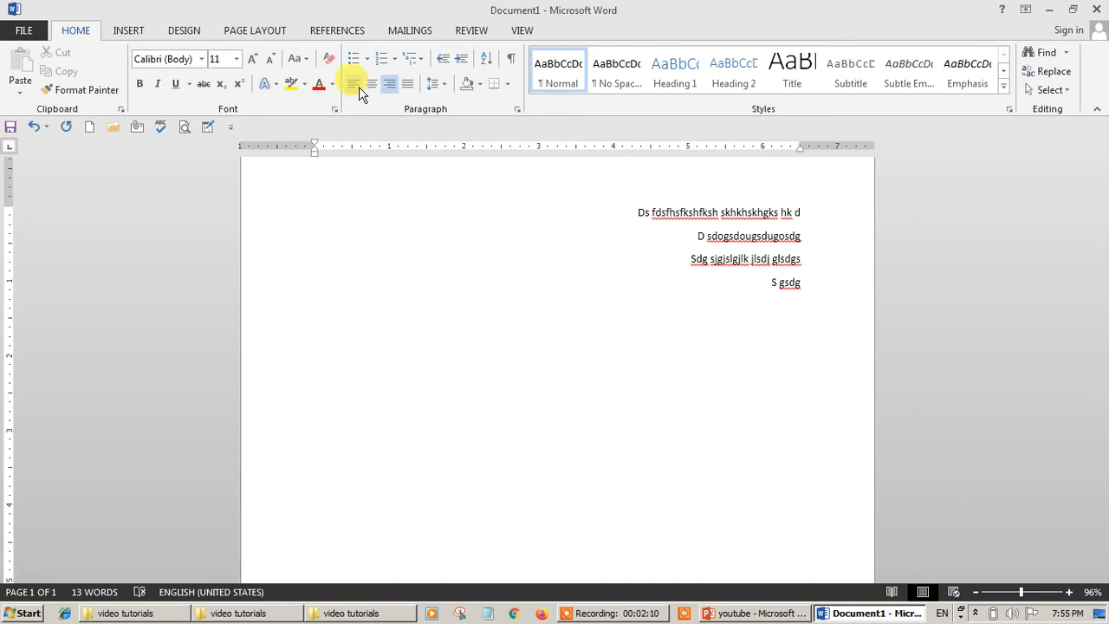
Step: Add three lines of placeholder text below the right-aligned ones, starting with "D jlsjg", with the last line's alignment set to Justify
key("ctrl+j")
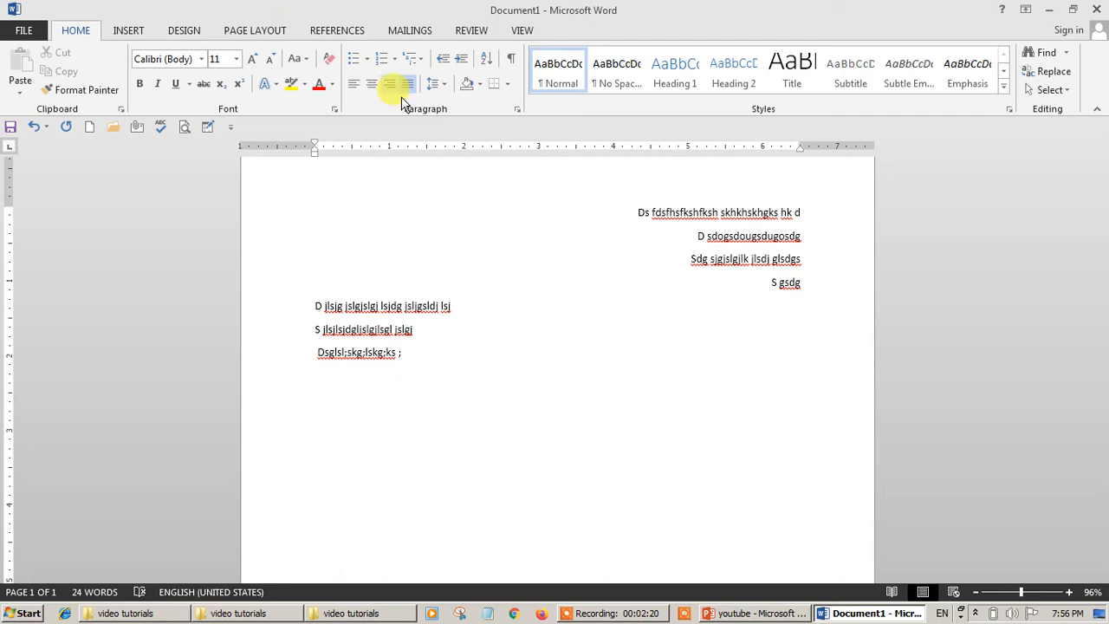
left_click_drag(1021, 592, 1009, 592)
left_click(1025, 593)
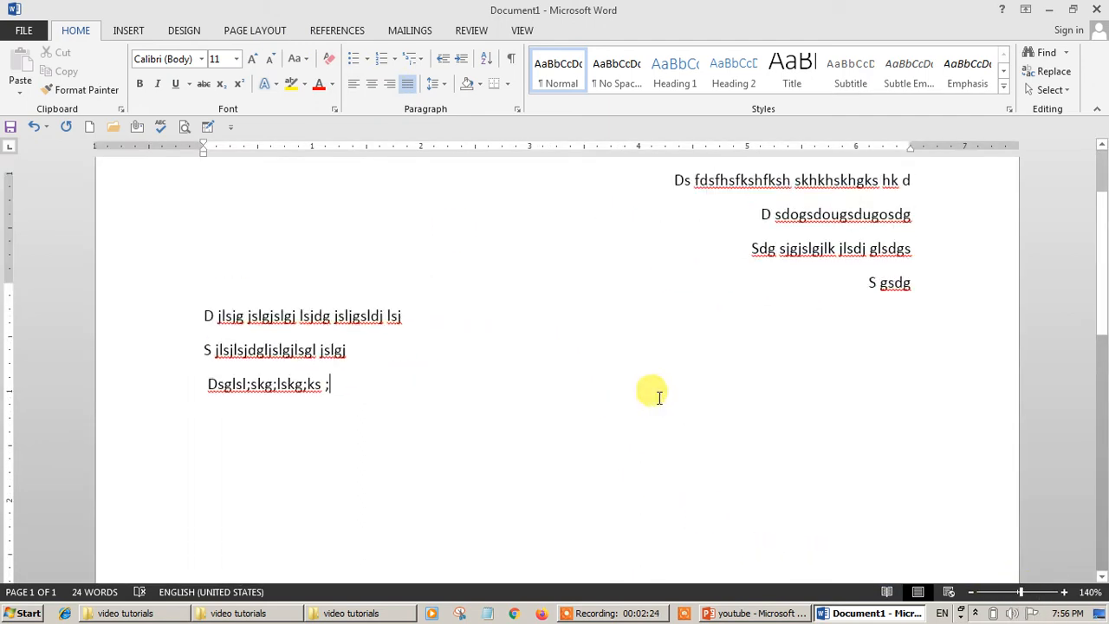
scroll(505, 483, "up", 3)
scroll(503, 485, "down", 3)
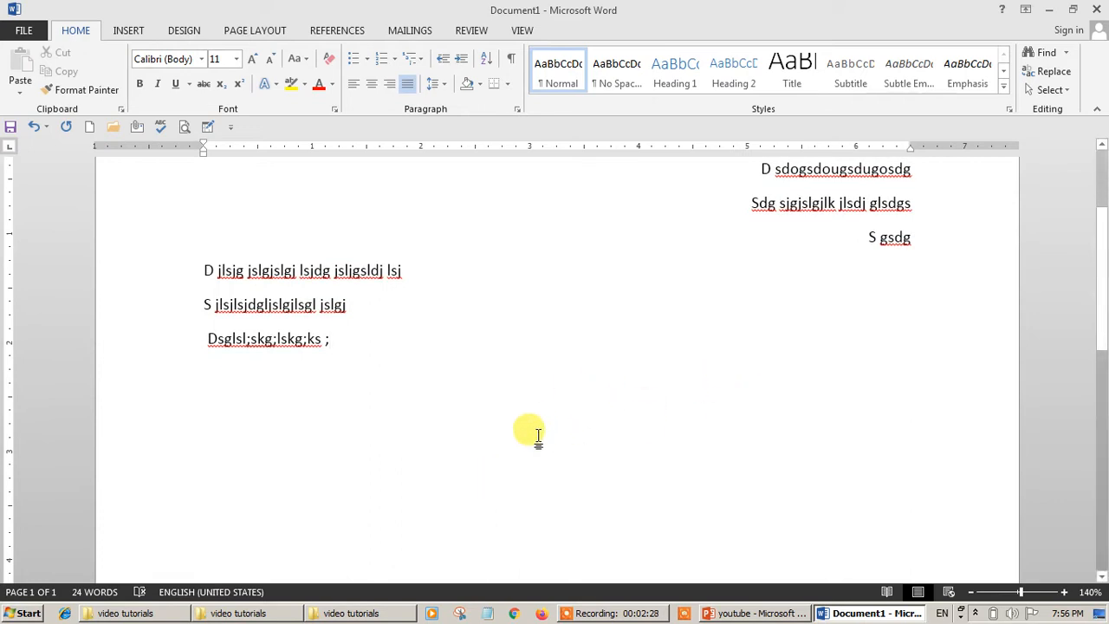
Step: Enter a centered line of placeholder text below the three lines, beginning with "F dfjlsdlsl", and start a new left-aligned paragraph
left_click(408, 83)
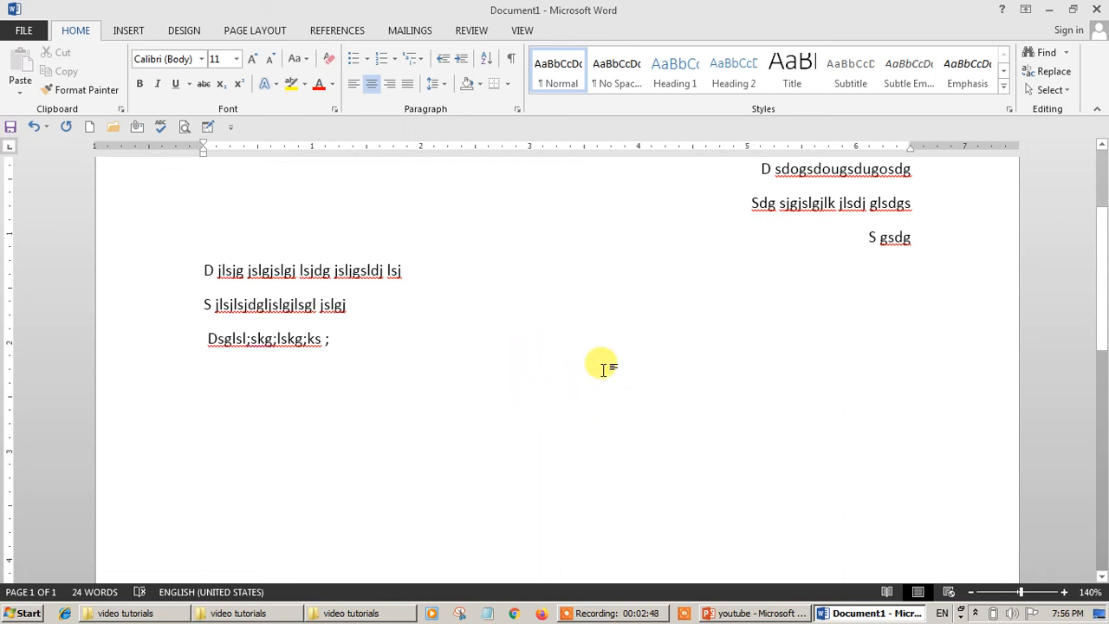
type("f dfjlsdlsl lsdkgsk;glk s;k ;gk;sk ;sk")
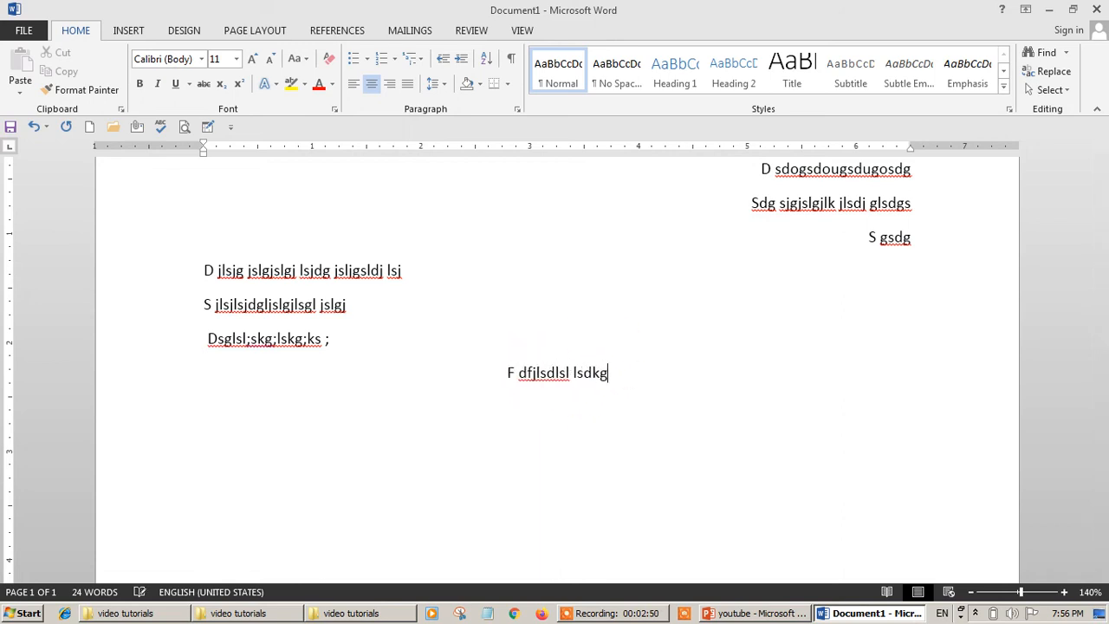
type(";ks; lgs;lkg ;slkg;lsk ;gksgks gl;")
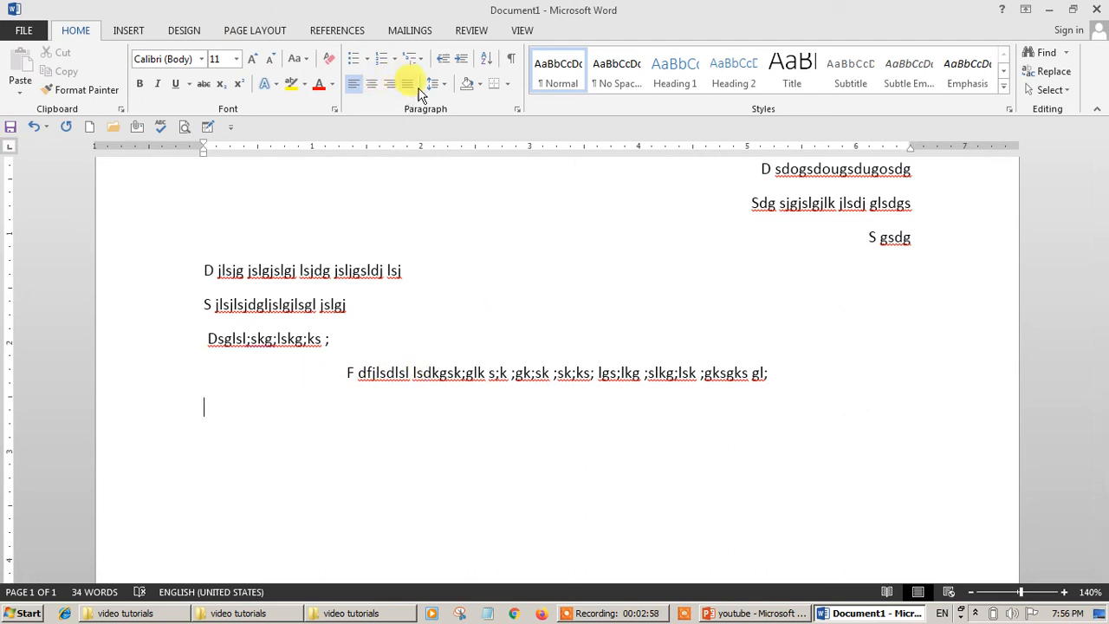
key("Return")
Step: Generate sample paragraphs on the empty line below the centered text with the =rand() function
scroll(741, 401, "down", 2)
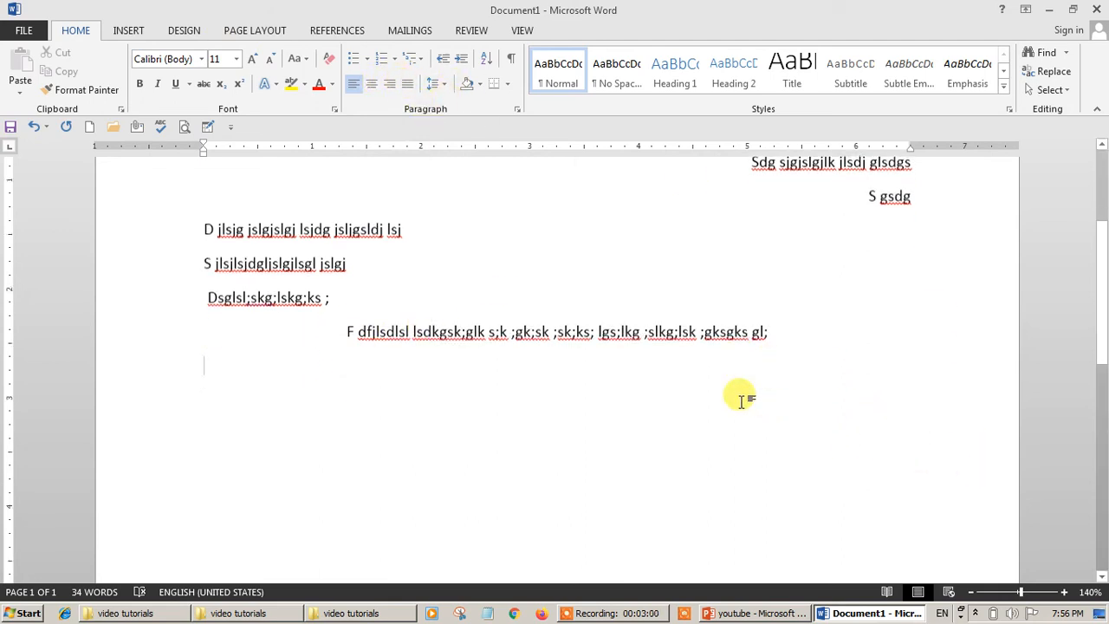
scroll(741, 400, "up", 1)
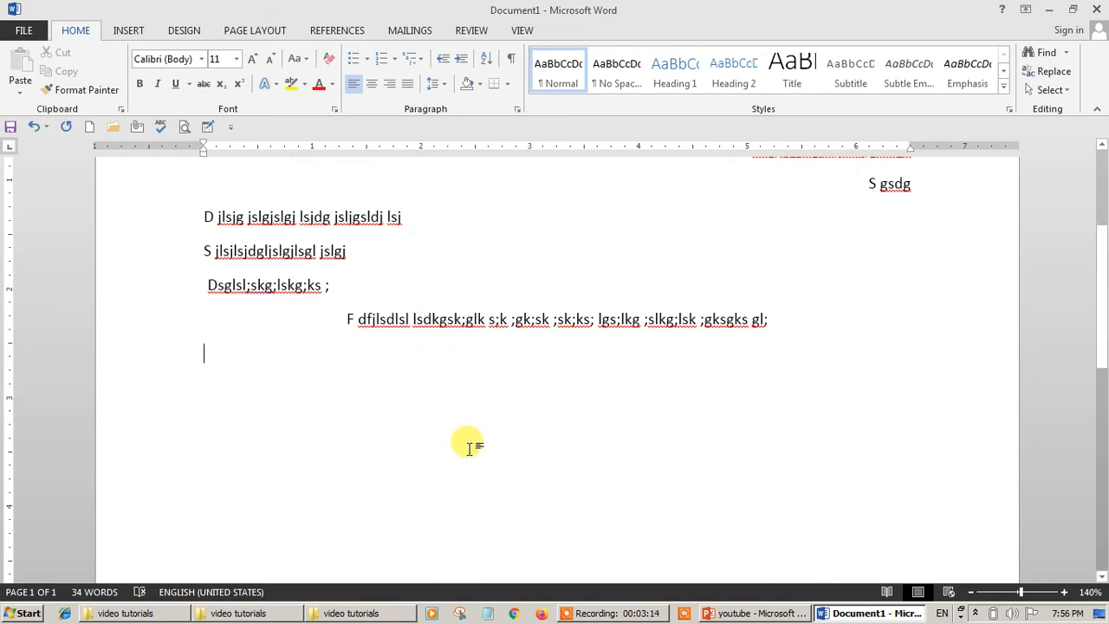
type("=ra")
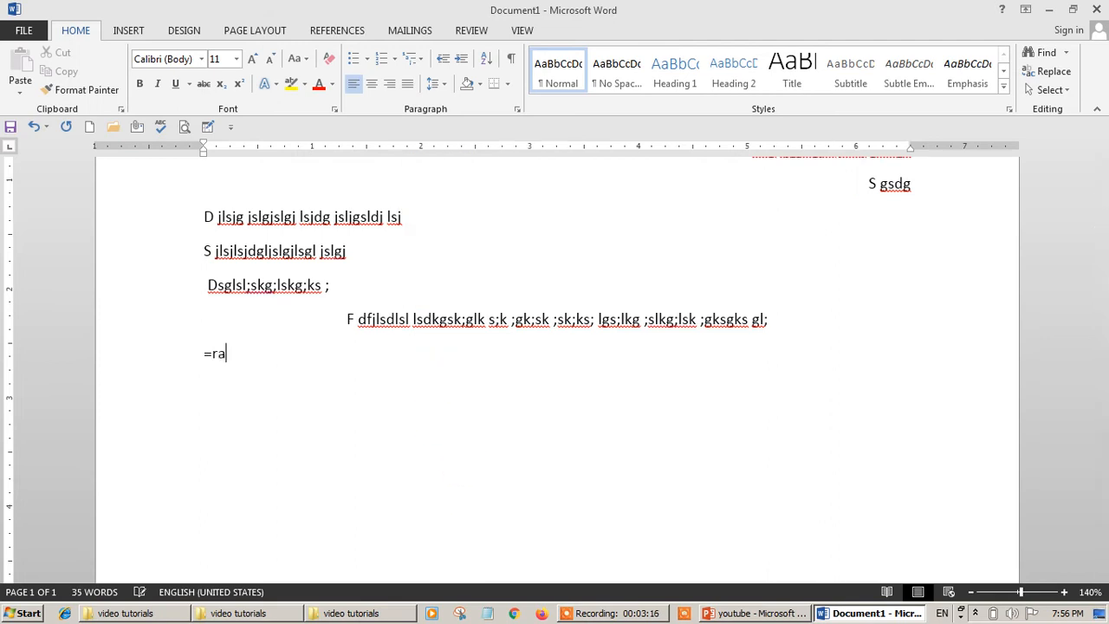
type("nd()")
key("Return")
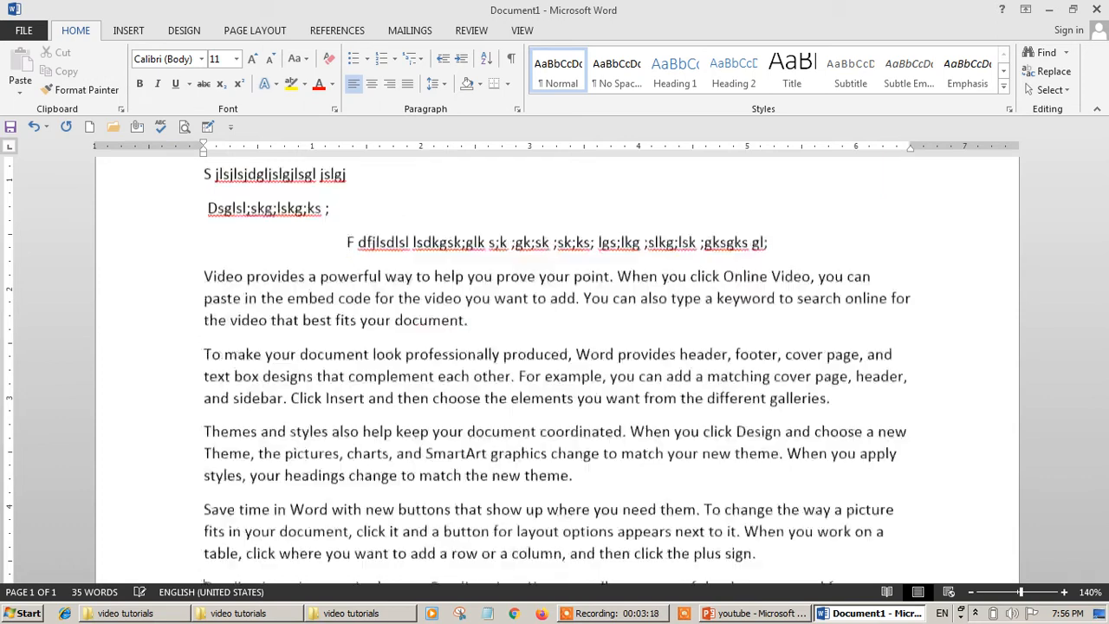
Step: Examine how the lines of the generated paragraphs meet the left and right margins
scroll(468, 433, "up", 3)
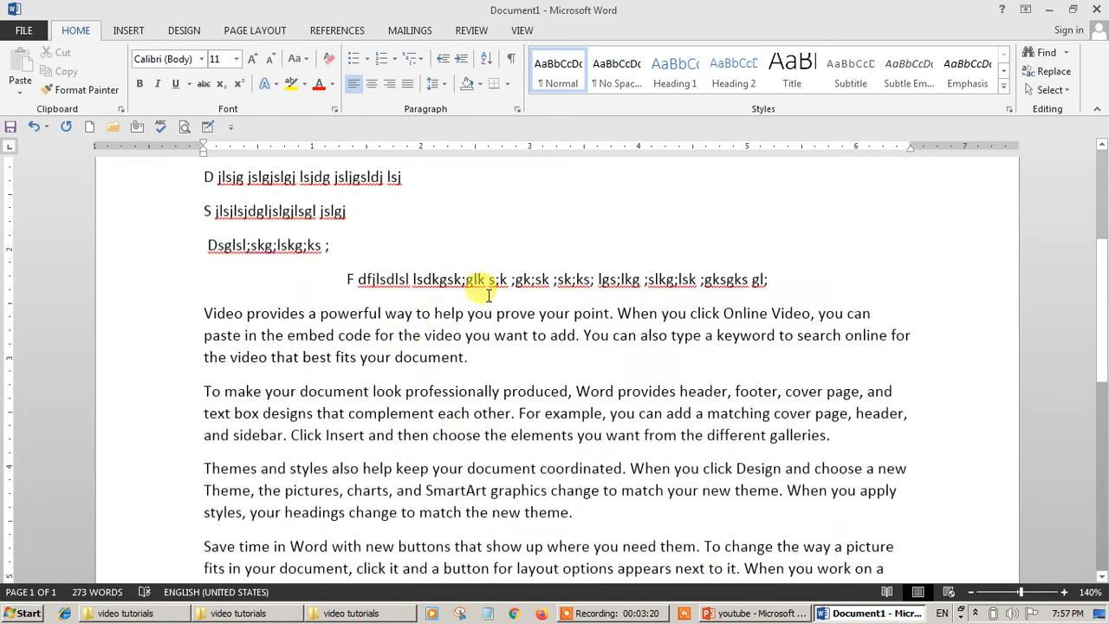
scroll(366, 368, "up", 1)
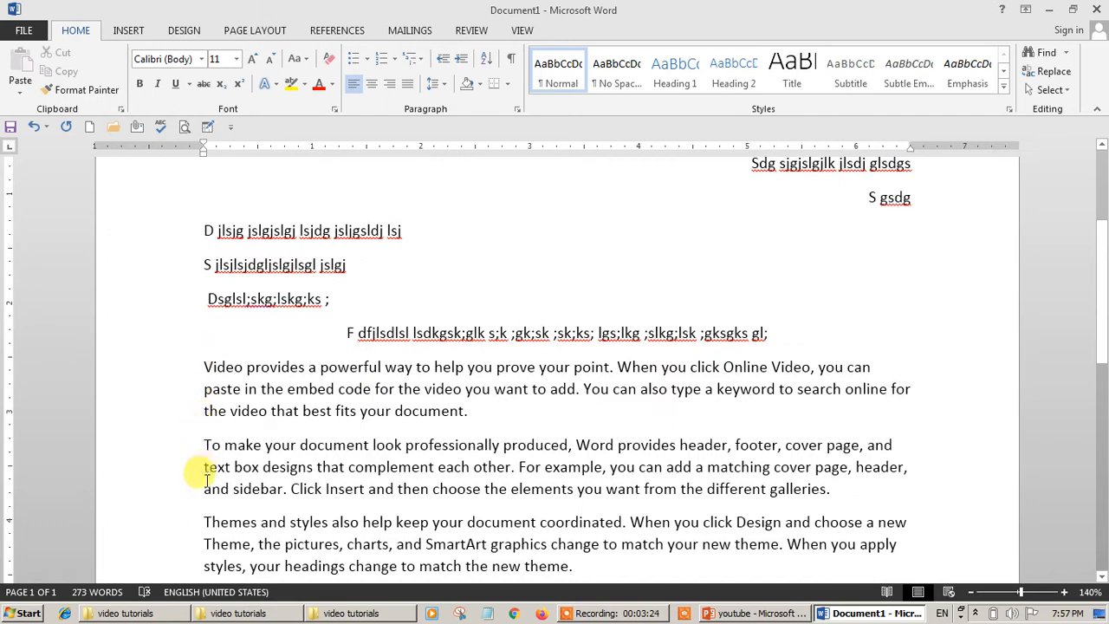
scroll(211, 453, "down", 1)
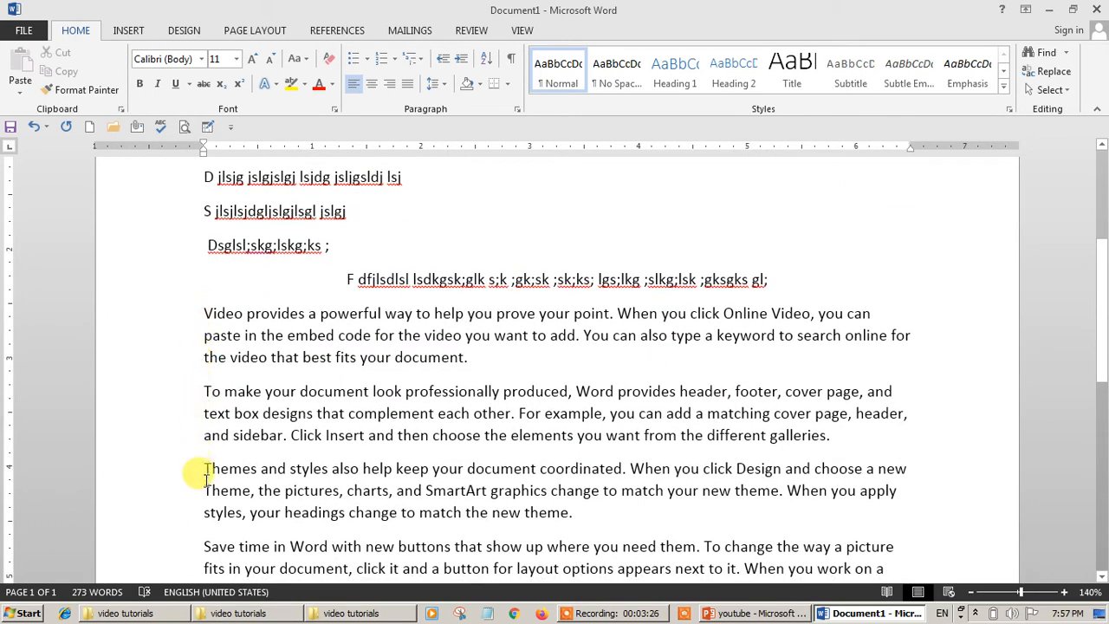
scroll(199, 490, "down", 2)
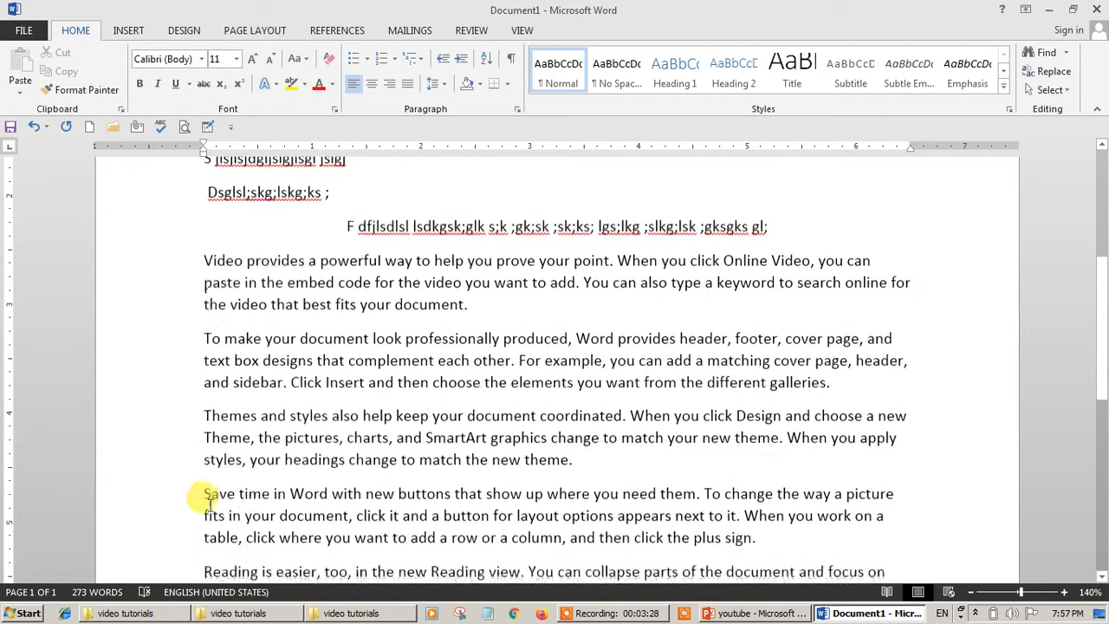
scroll(208, 503, "up", 2)
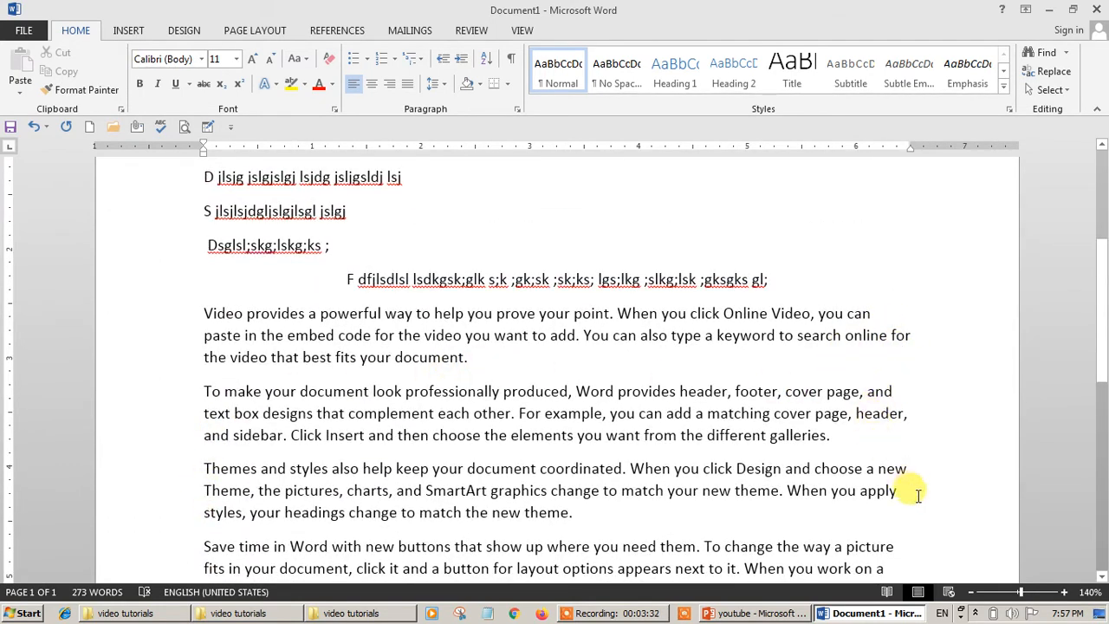
scroll(901, 494, "down", 2)
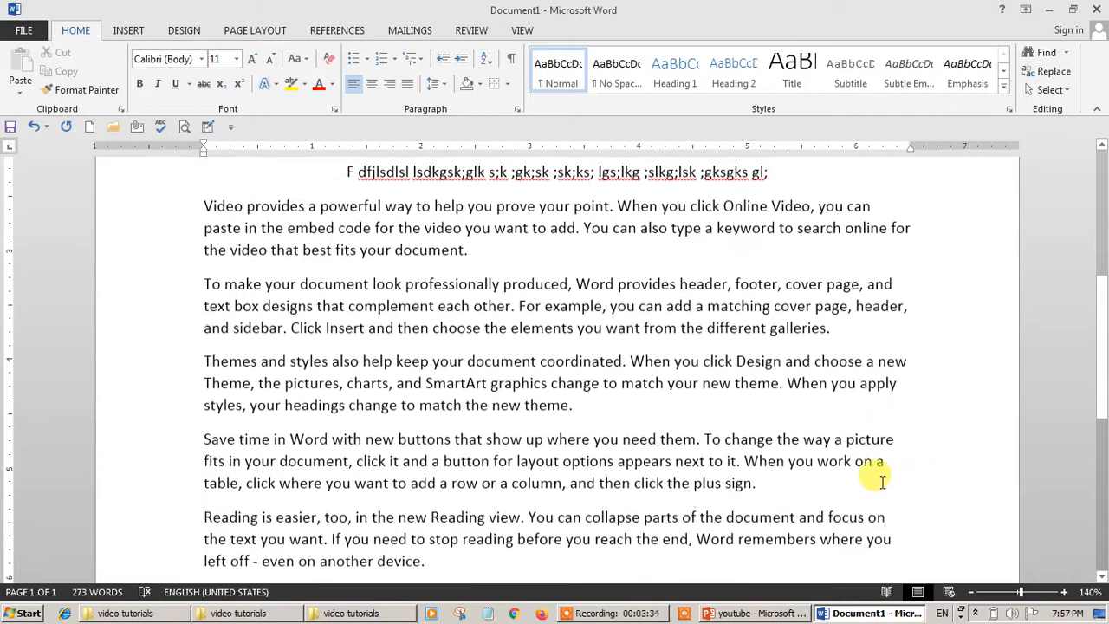
scroll(854, 366, "up", 3)
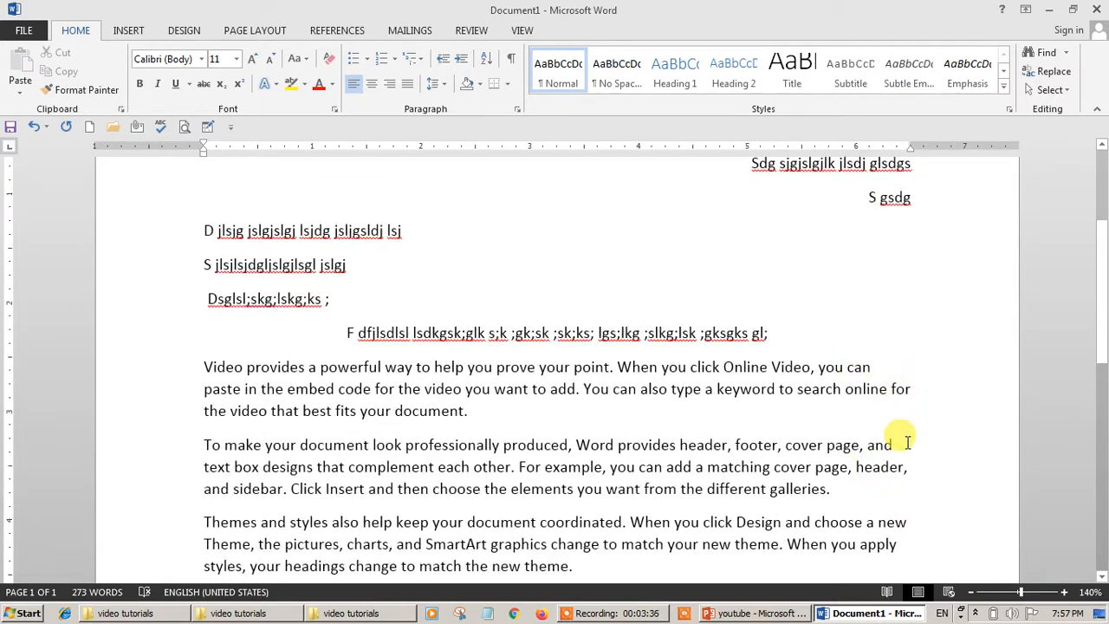
scroll(909, 439, "down", 1)
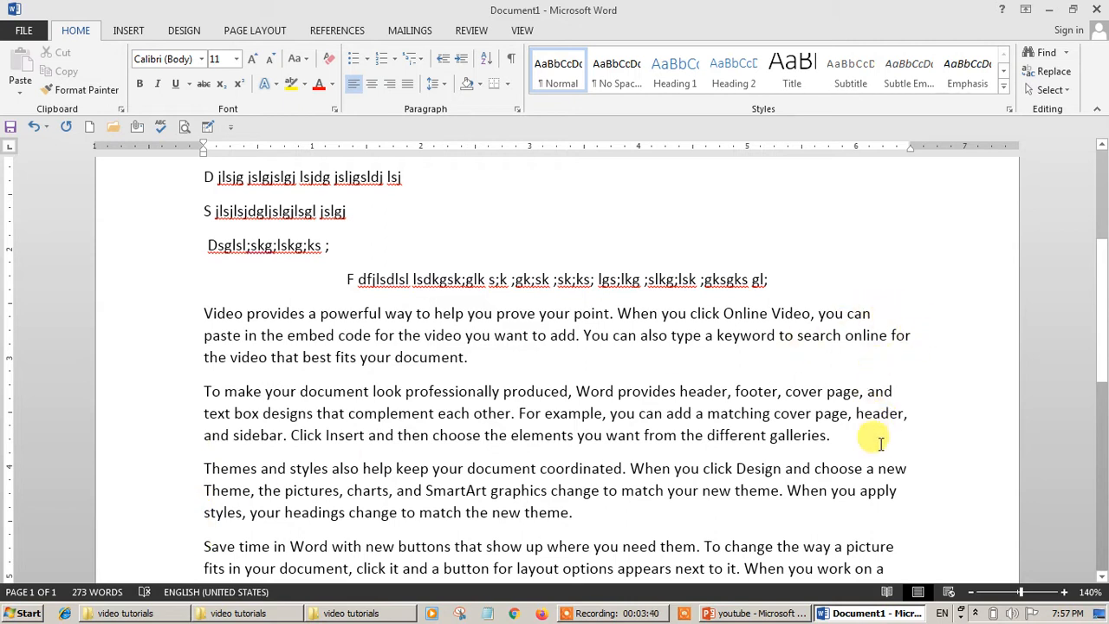
Step: Justify the first two generated paragraphs, from "Video provides" to "different galleries"
double_click(205, 313)
left_click_drag(314, 323, 831, 438)
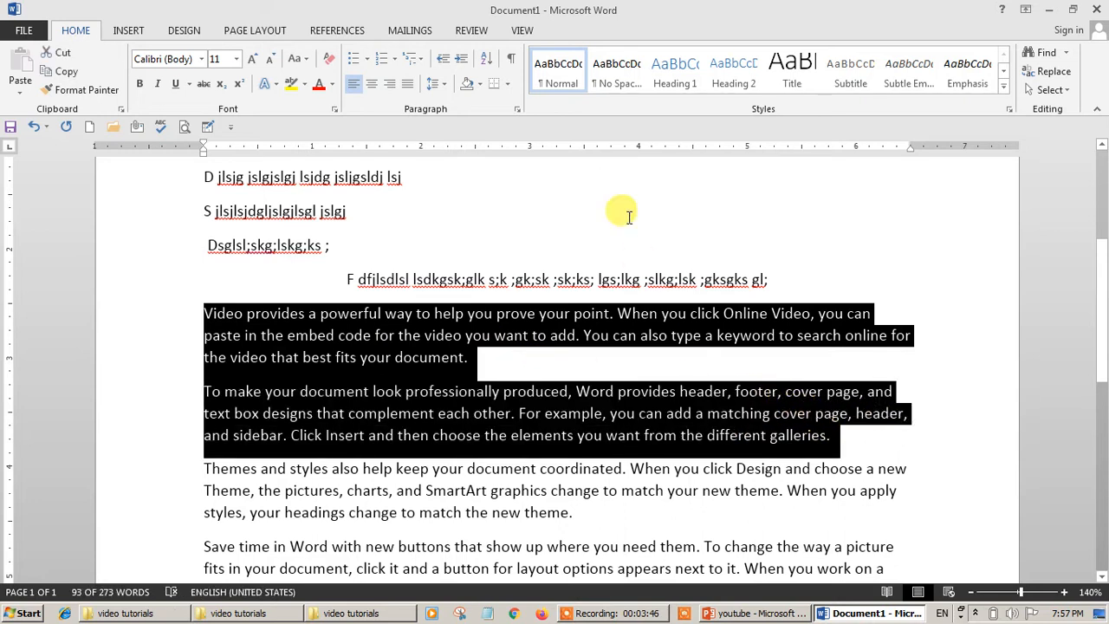
left_click(408, 84)
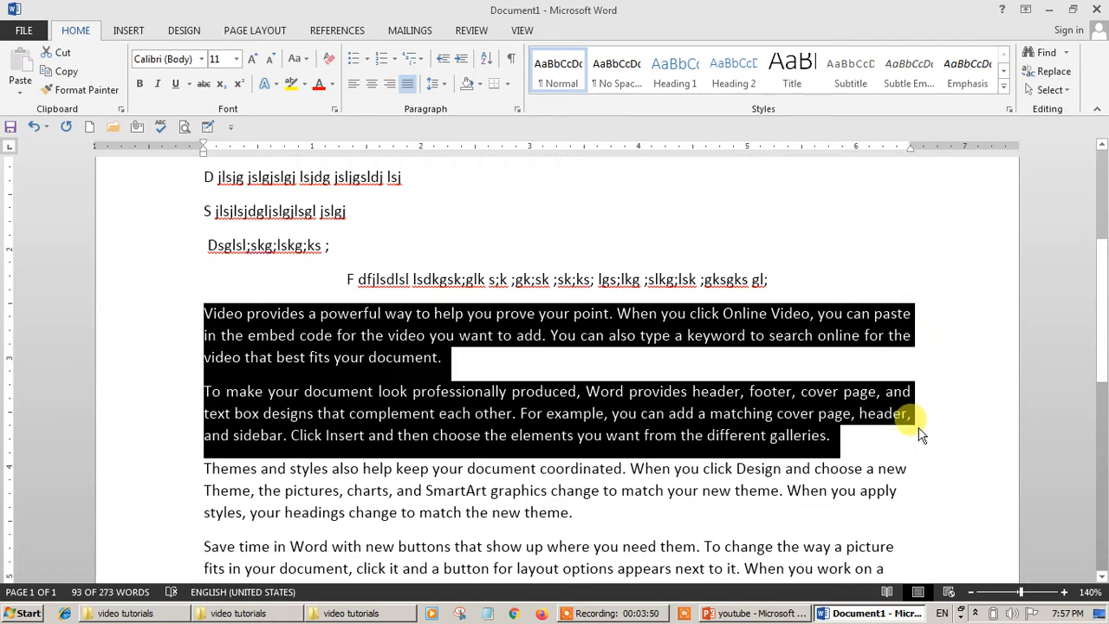
left_click(530, 366)
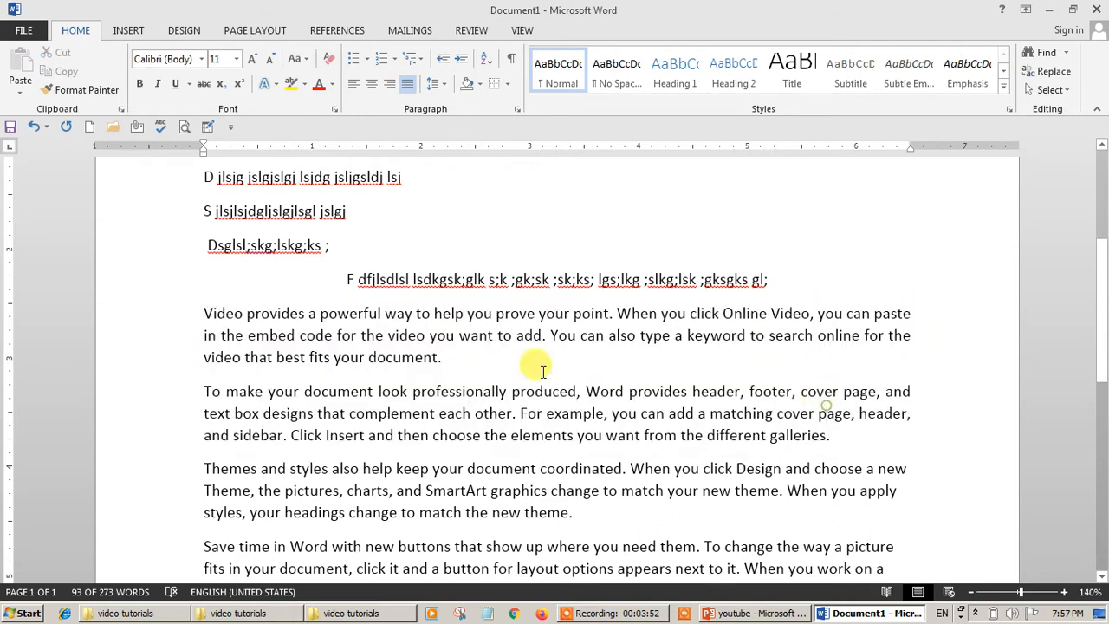
Step: Justify the last three generated paragraphs, from "Themes and styles" to "even on another device"
scroll(361, 418, "down", 3)
scroll(361, 417, "down", 5)
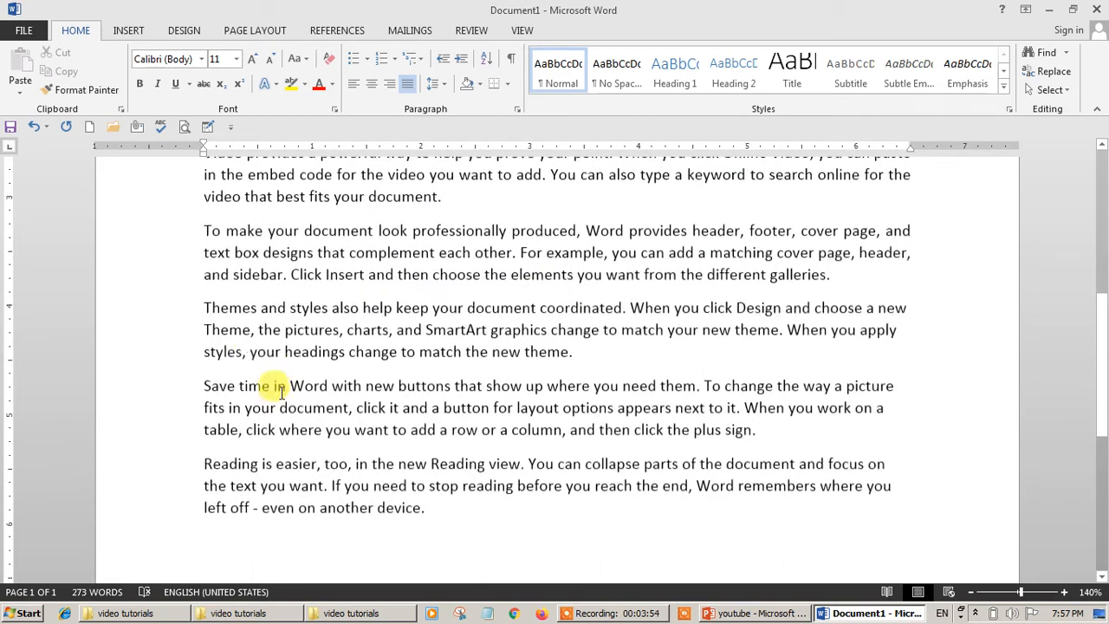
left_click_drag(204, 308, 875, 490)
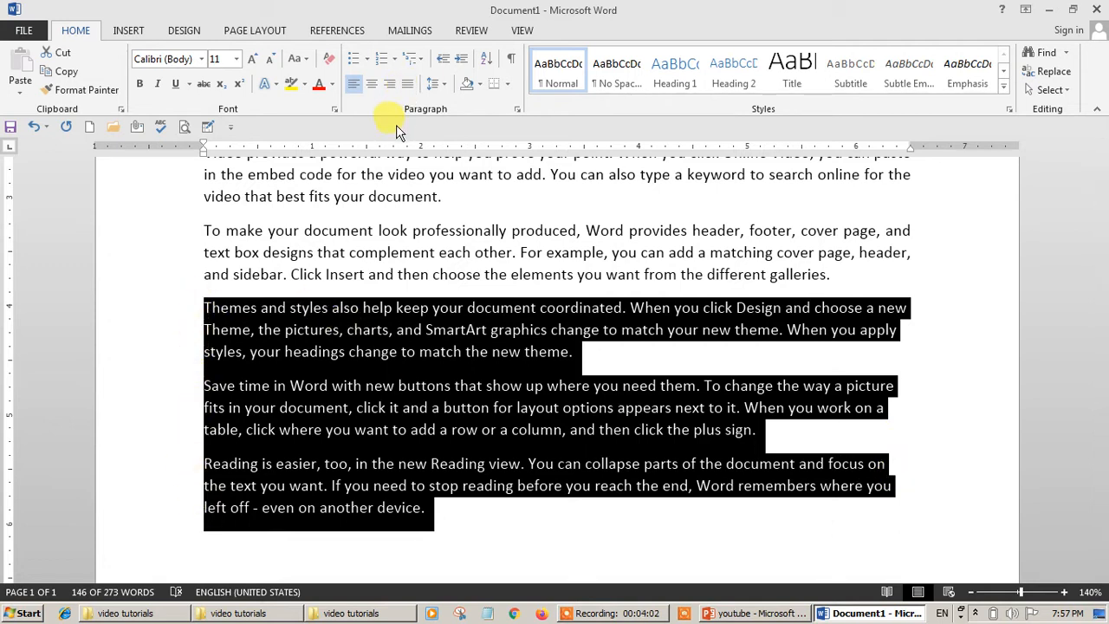
left_click(408, 86)
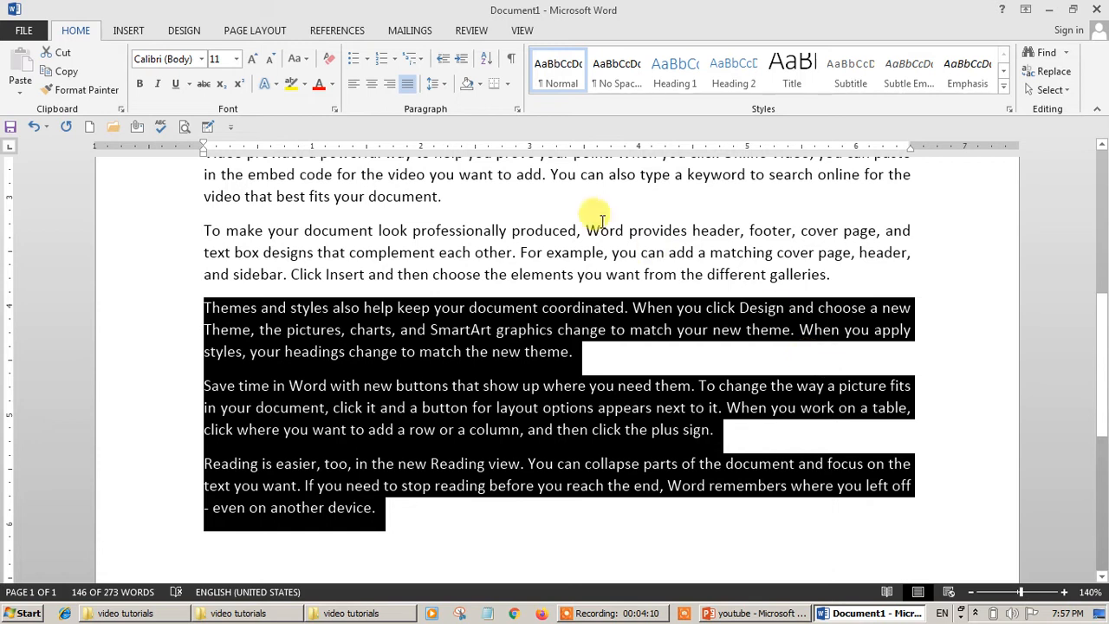
Step: Delete the document's entire content, including the aligned placeholder lines and the generated paragraphs
scroll(508, 302, "up", 5)
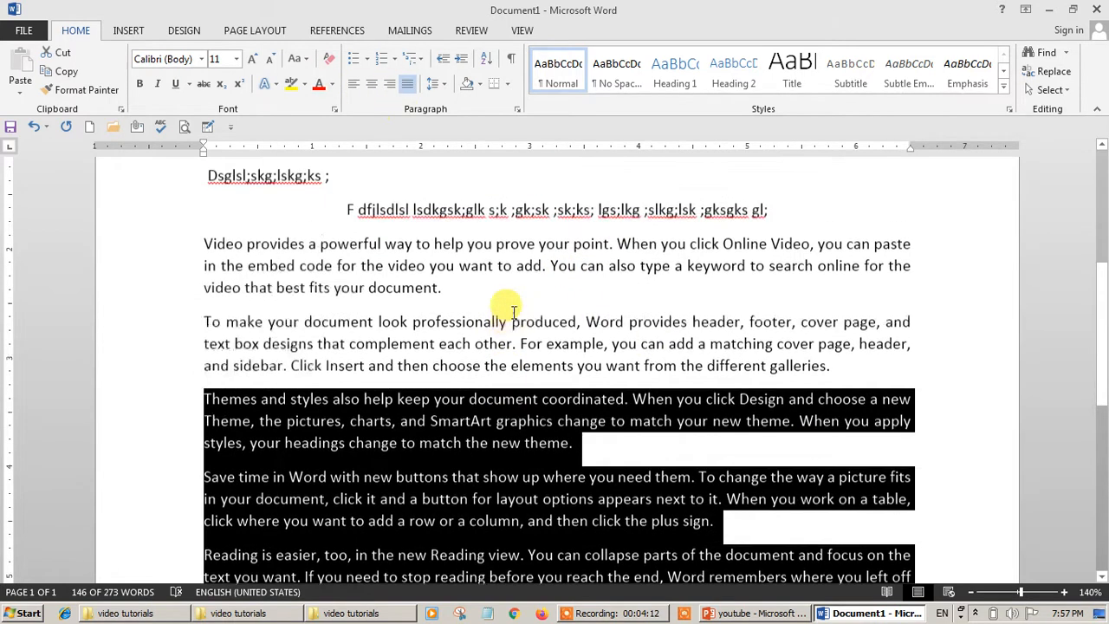
scroll(560, 379, "down", 3)
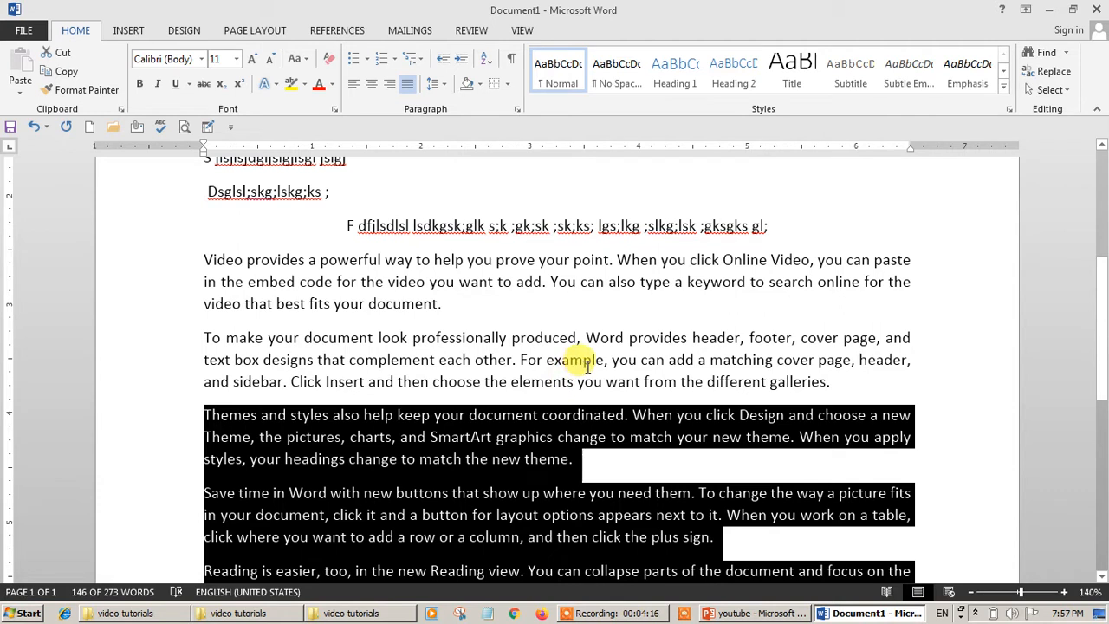
scroll(585, 362, "up", 1)
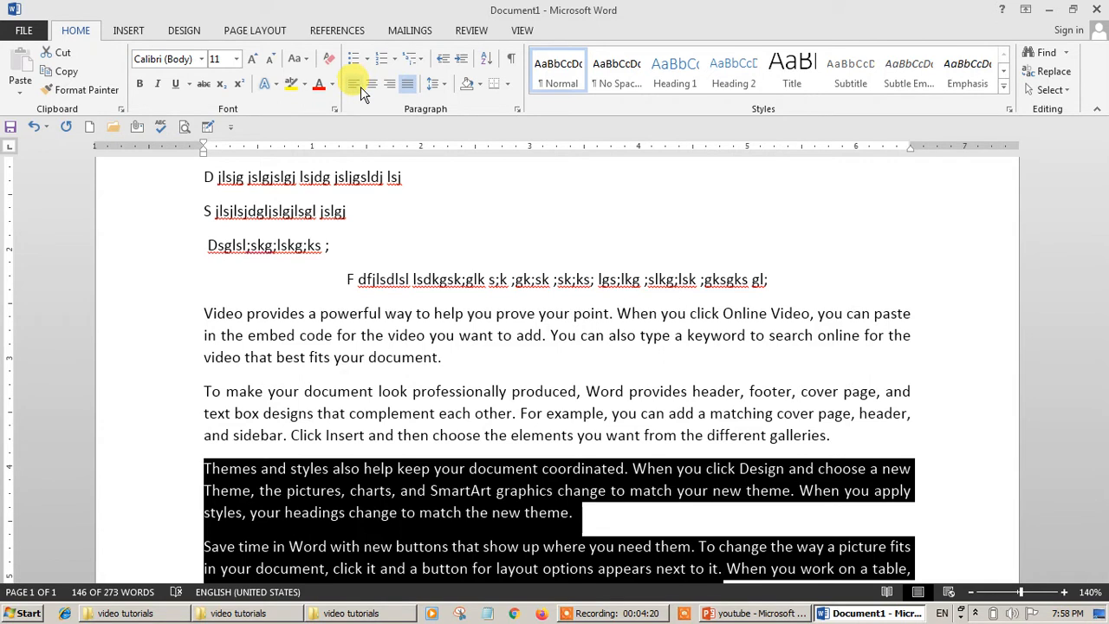
scroll(483, 285, "up", 4)
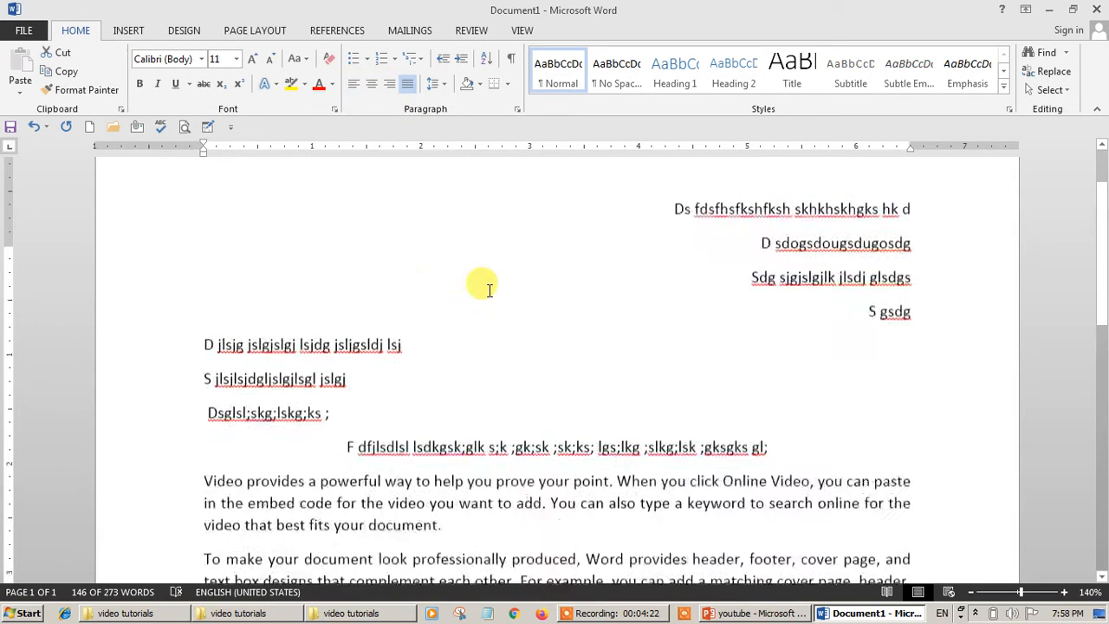
left_click(607, 362)
key("ctrl+a")
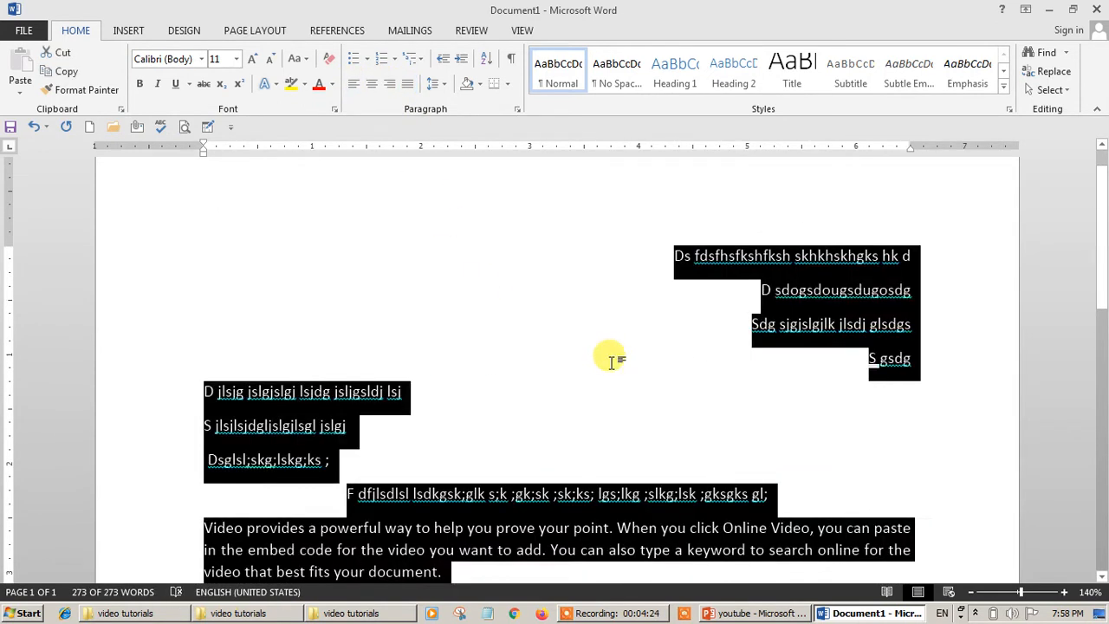
key("Delete")
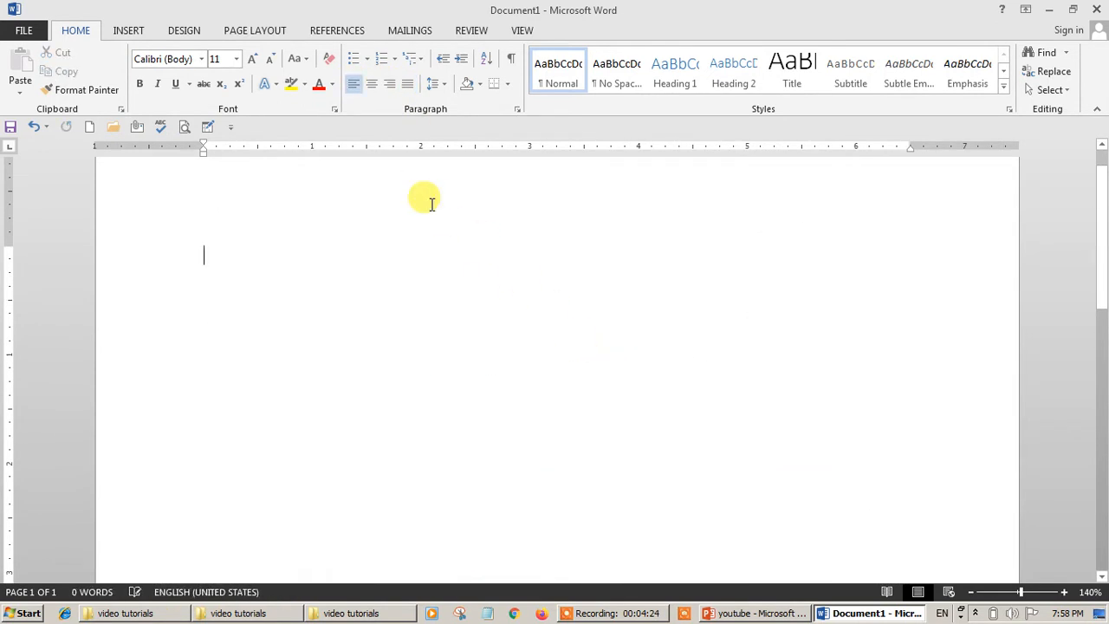
Step: Examine the bullet symbols and number formats available for lists
left_click(369, 62)
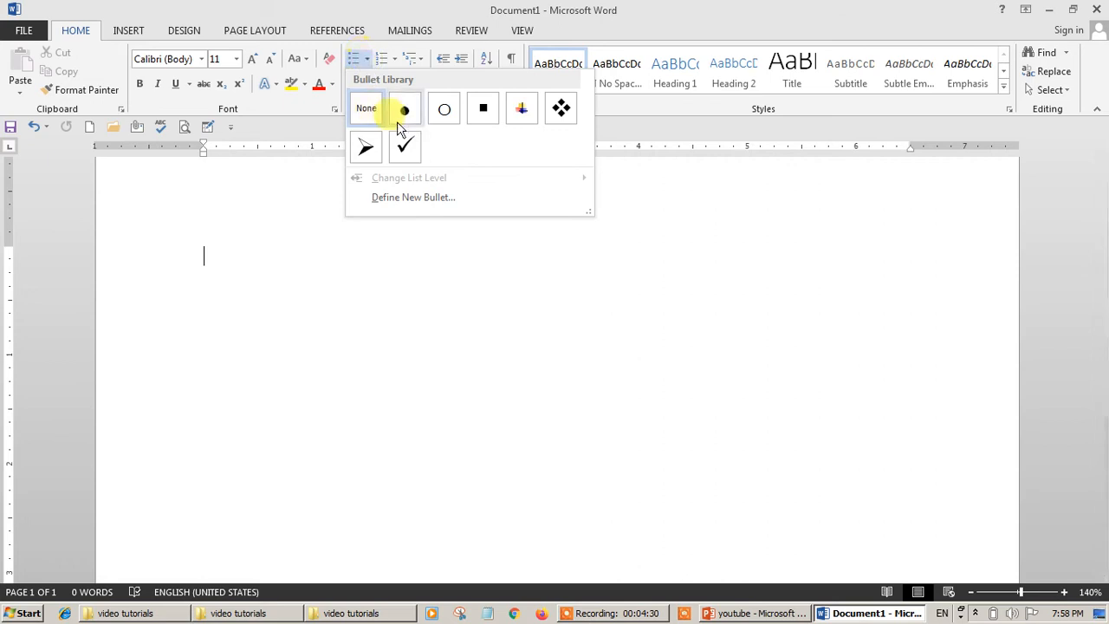
left_click(395, 59)
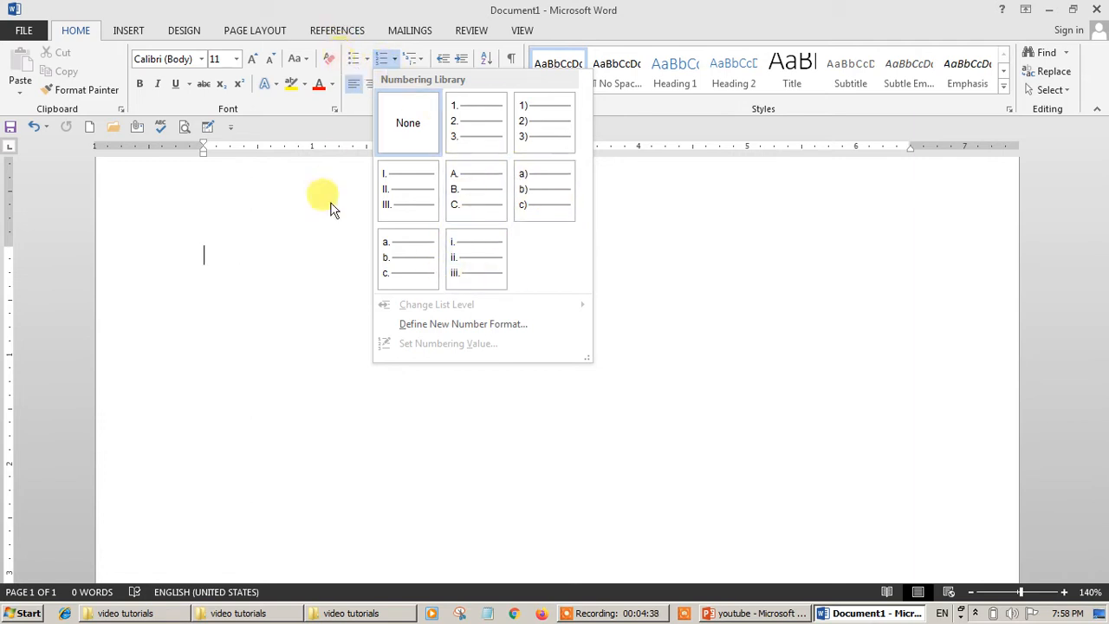
left_click(295, 221)
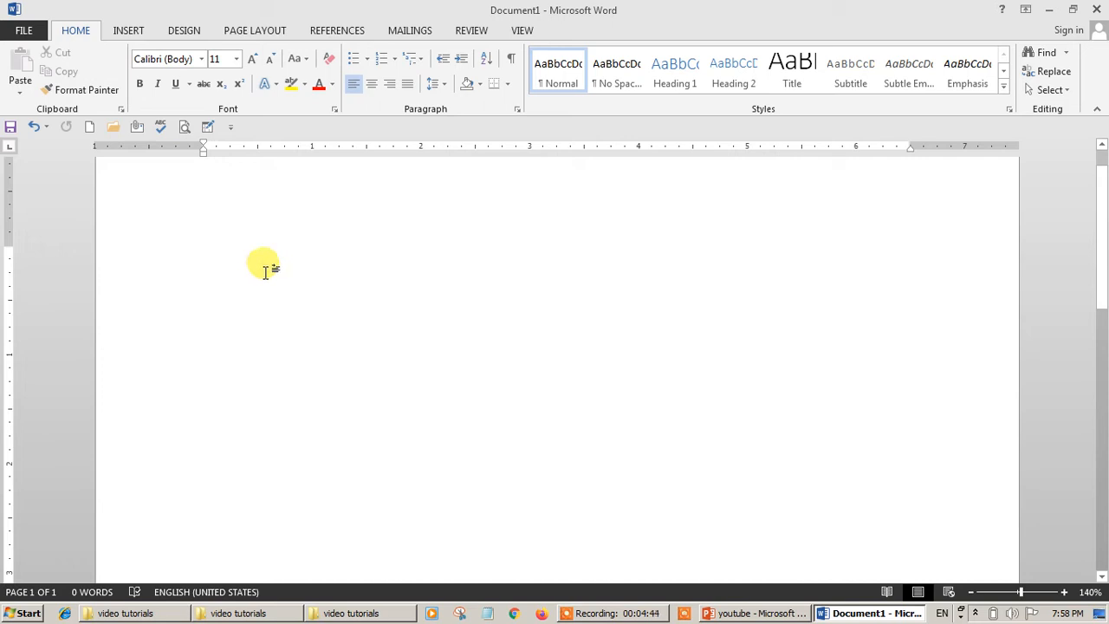
left_click(366, 59)
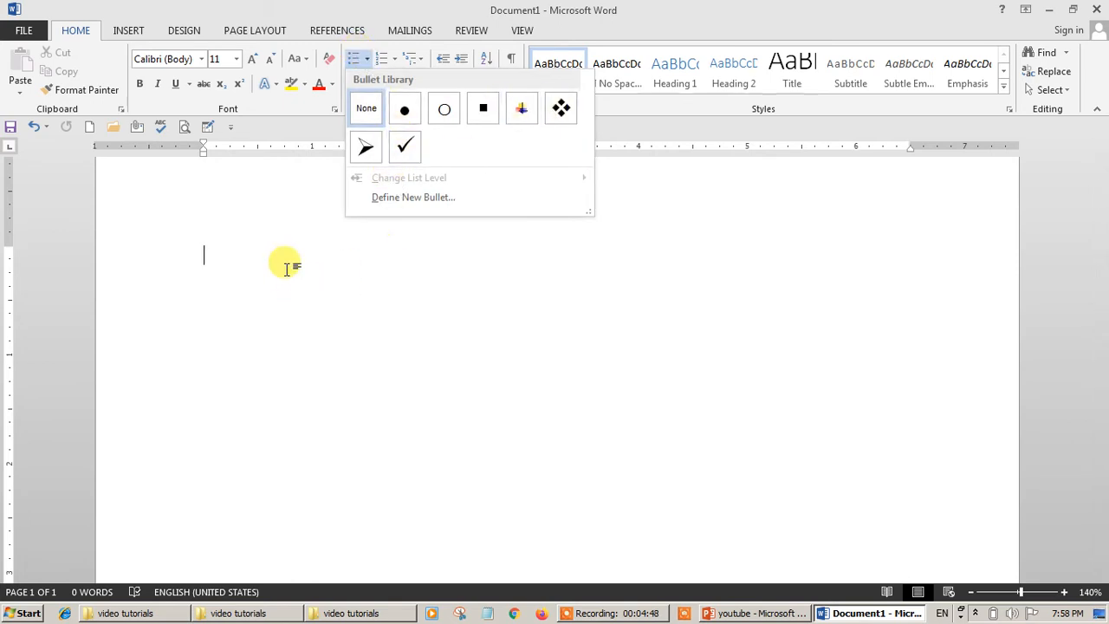
key("d")
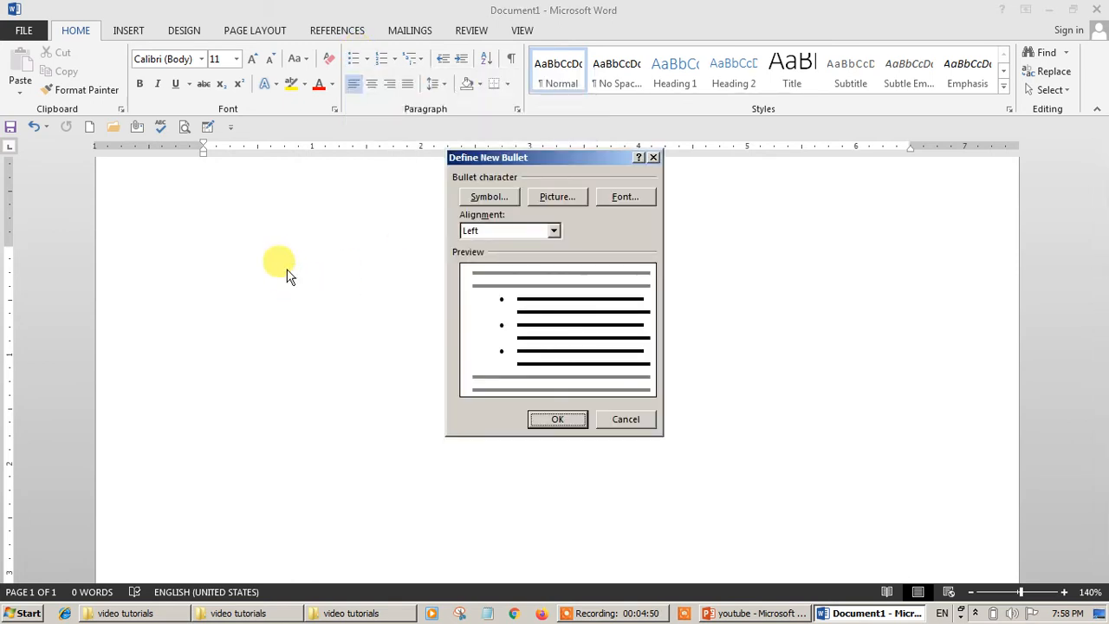
key("Escape")
Step: Enter the line "Indian Cricket Team Player" and start a round-bullet list below it with Sachin and Dhoni
type("Indian Cricket Team Player")
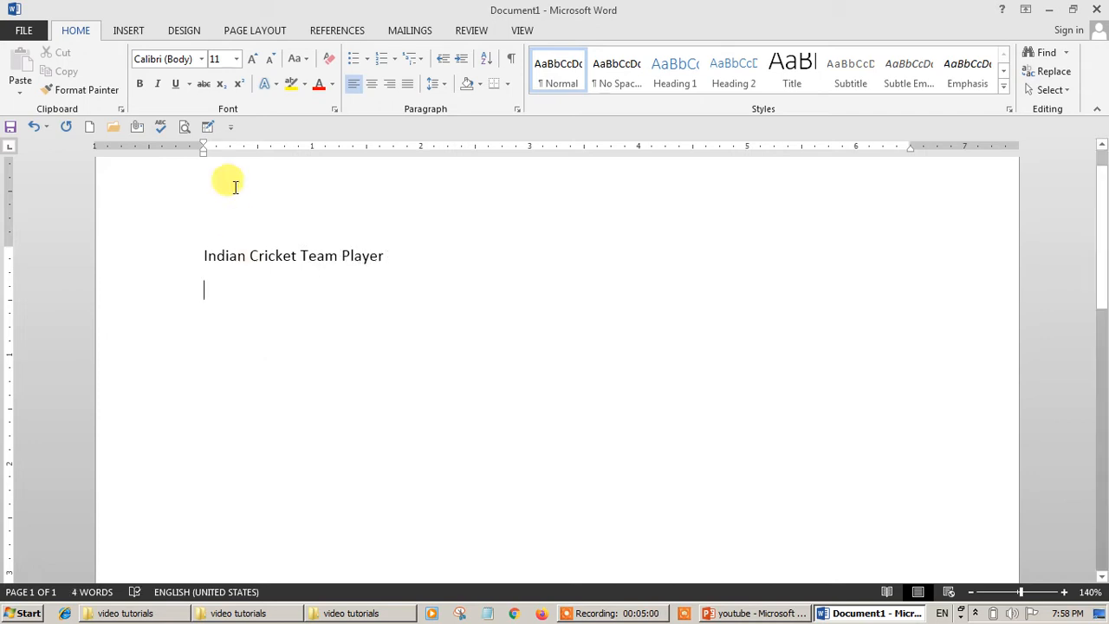
left_click(352, 59)
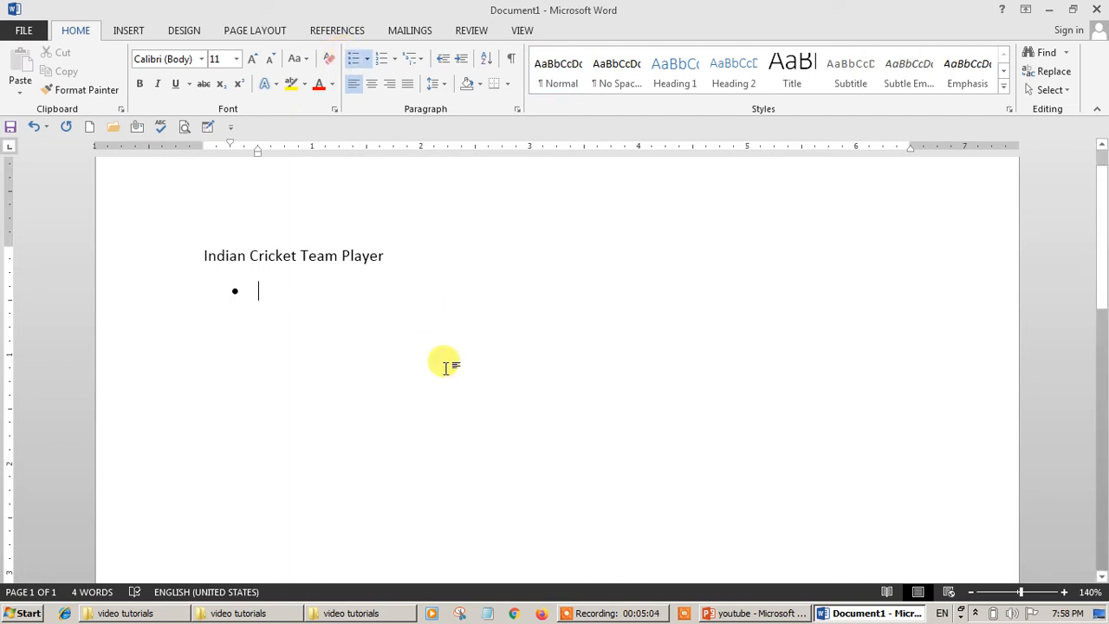
type("Sachin")
key("Return")
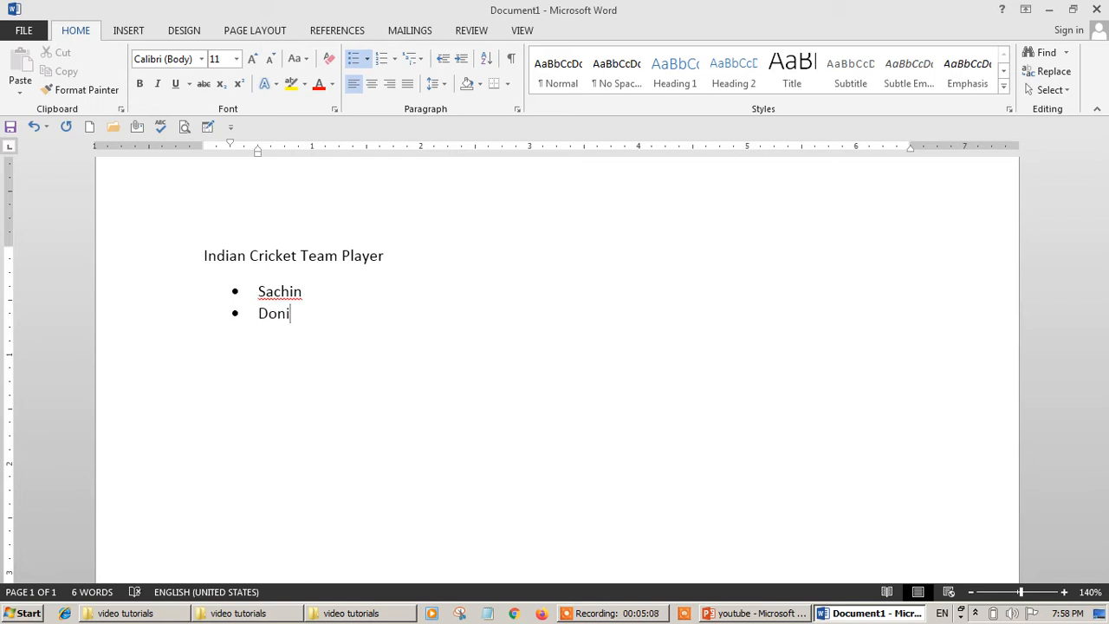
type("Dhoni")
key("Return")
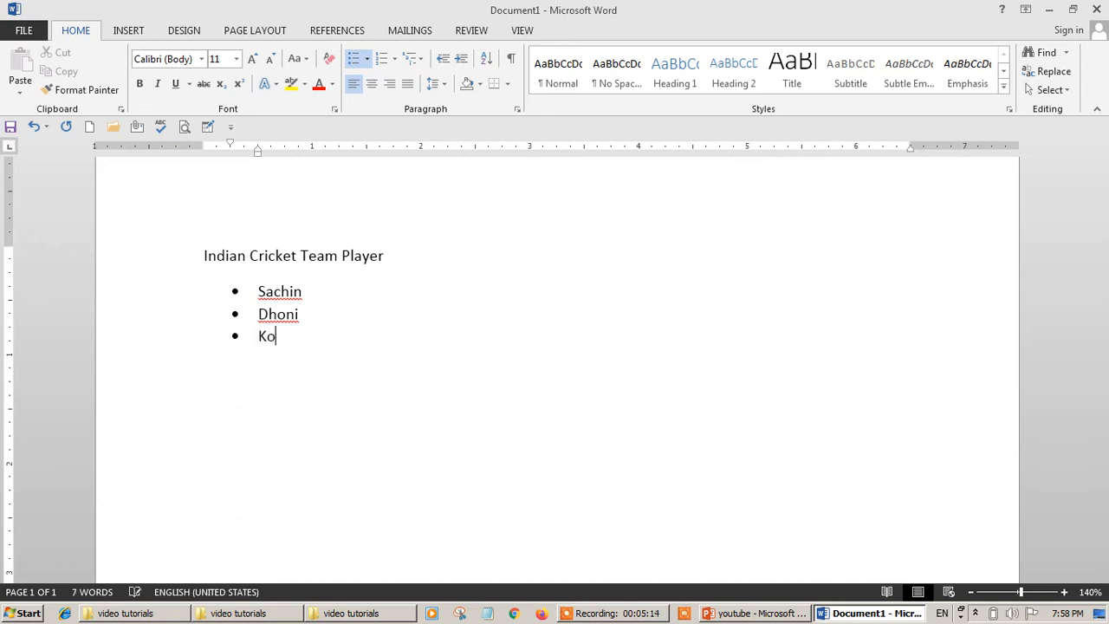
Step: Add Kohli, Dravid and Saurabh as further bullet items and end the list
key("Return")
key("Return")
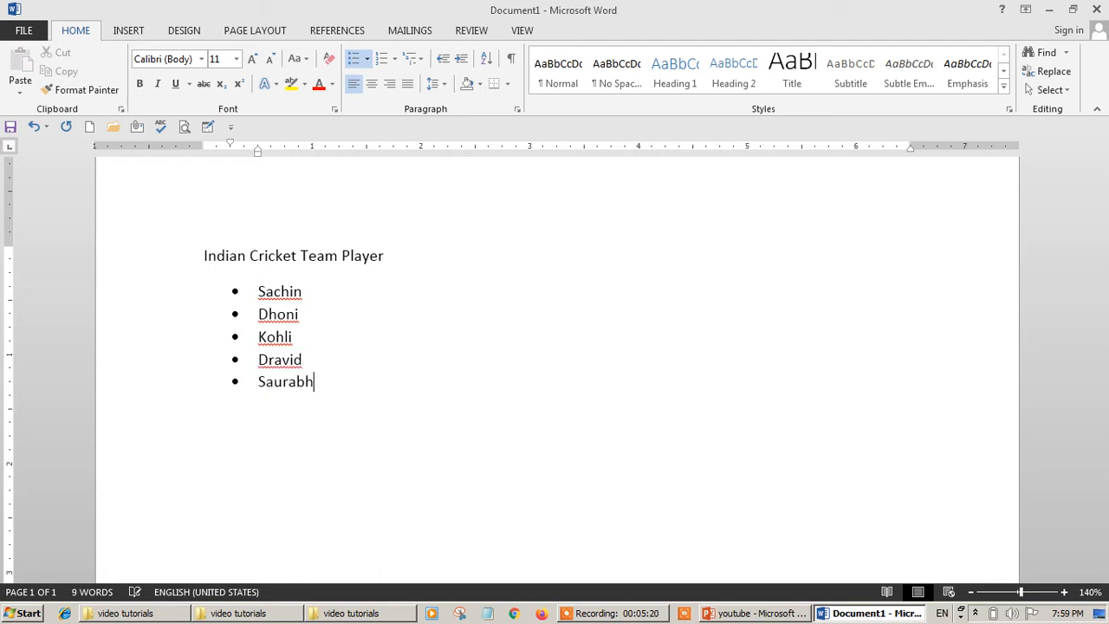
type("Saurabh")
key("Return")
key("Return")
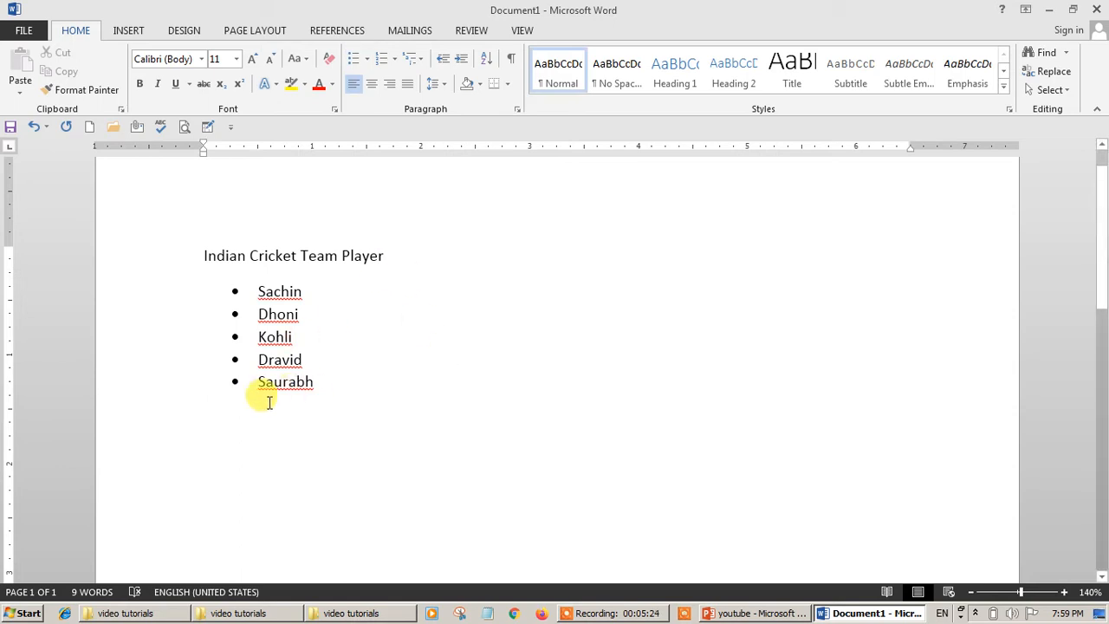
Step: Add Rahane as a new bullet item after Saurabh and leave the list
left_click(317, 379)
key("Return")
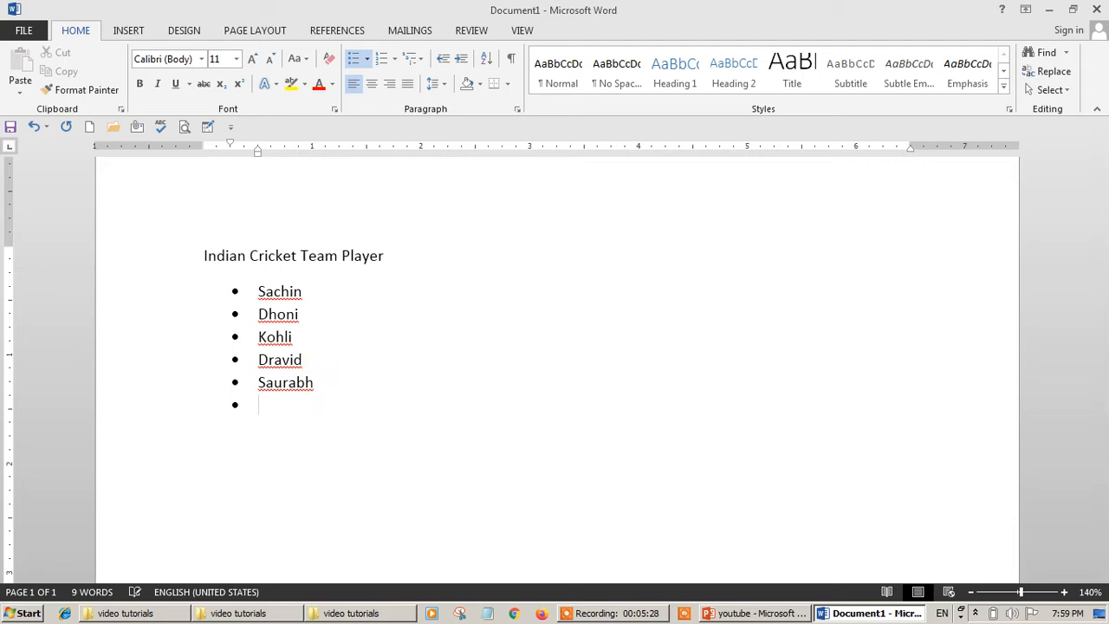
type("rahan")
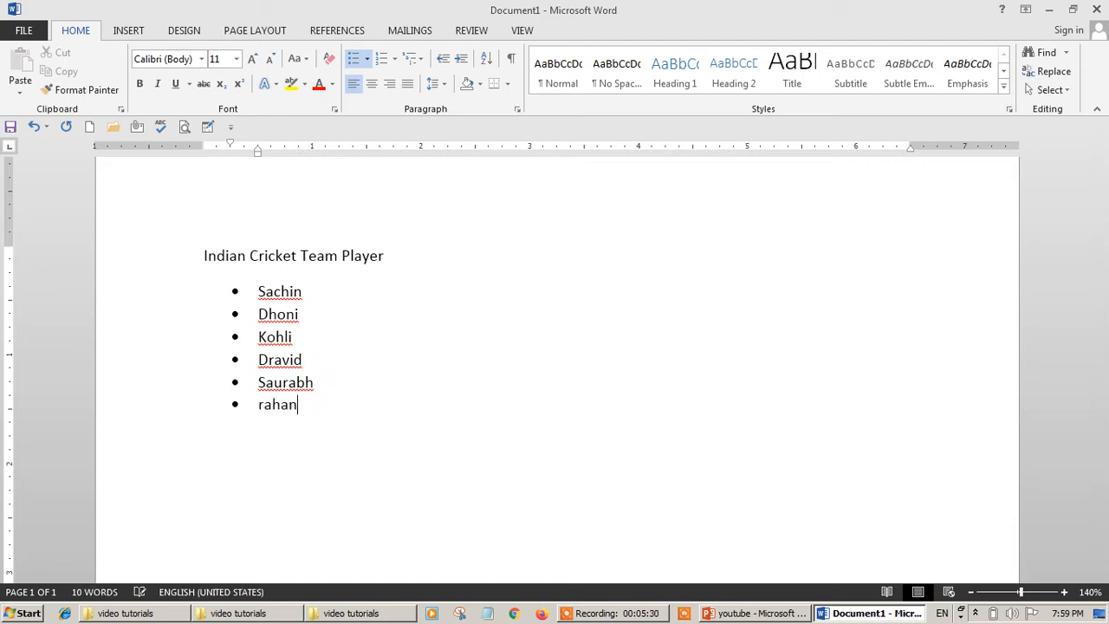
type("e")
key("Return")
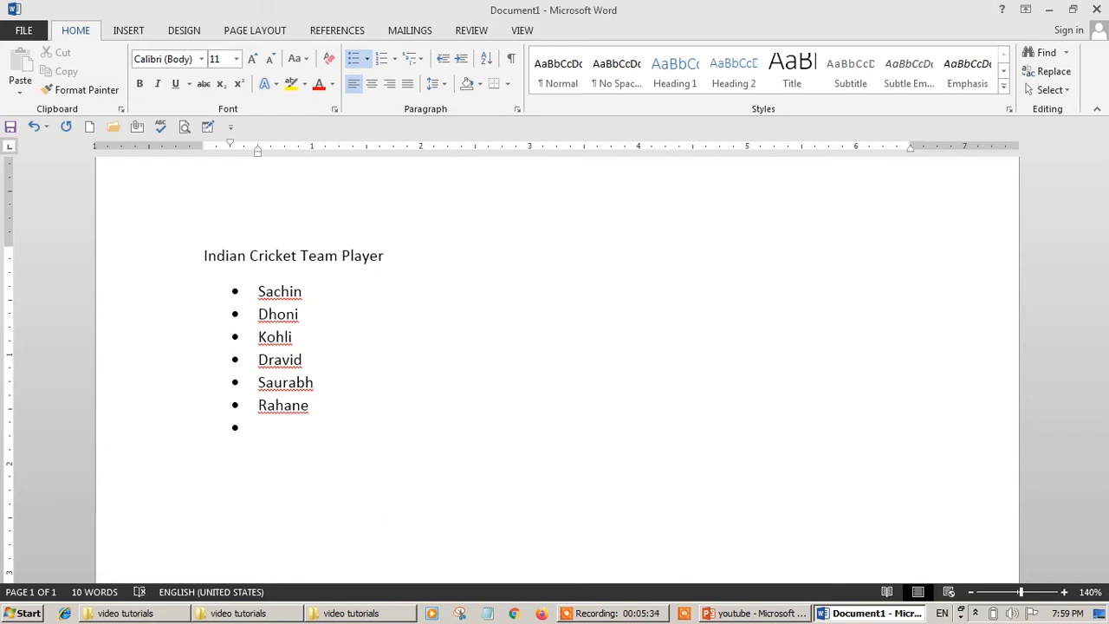
key("Return")
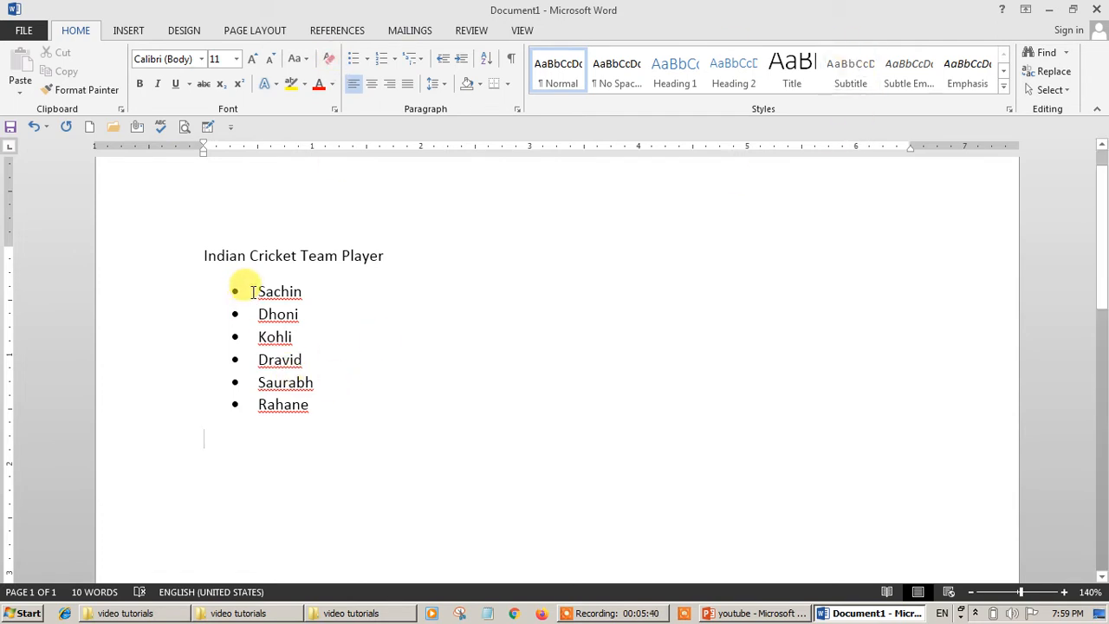
Step: Convert the six bulleted names to a numbered list in the 1), 2), 3) format
left_click_drag(258, 291, 319, 420)
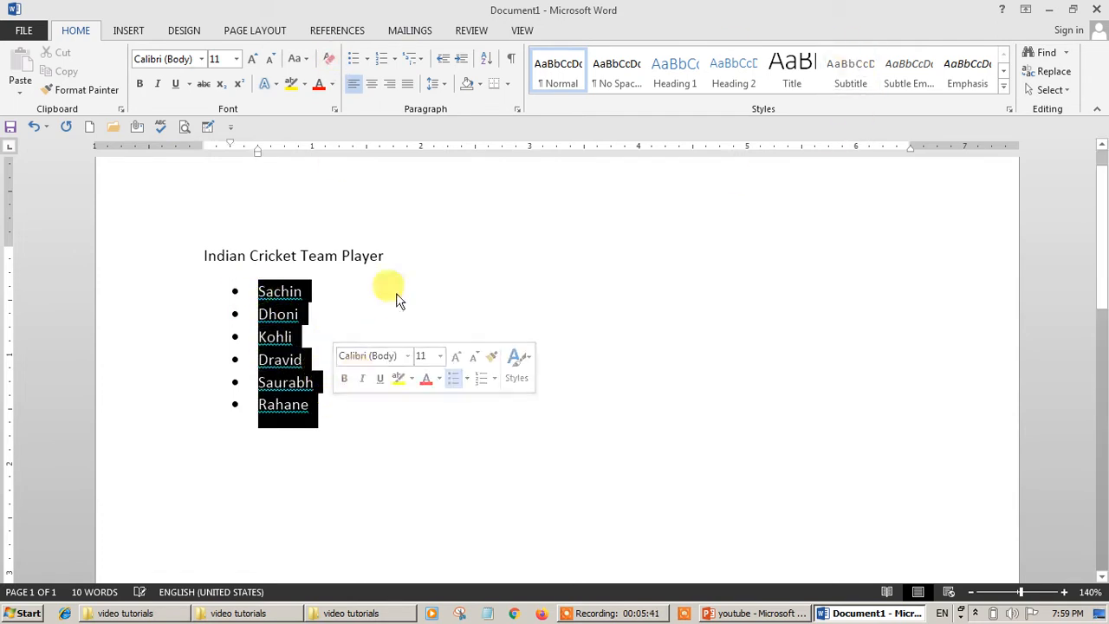
left_click(397, 60)
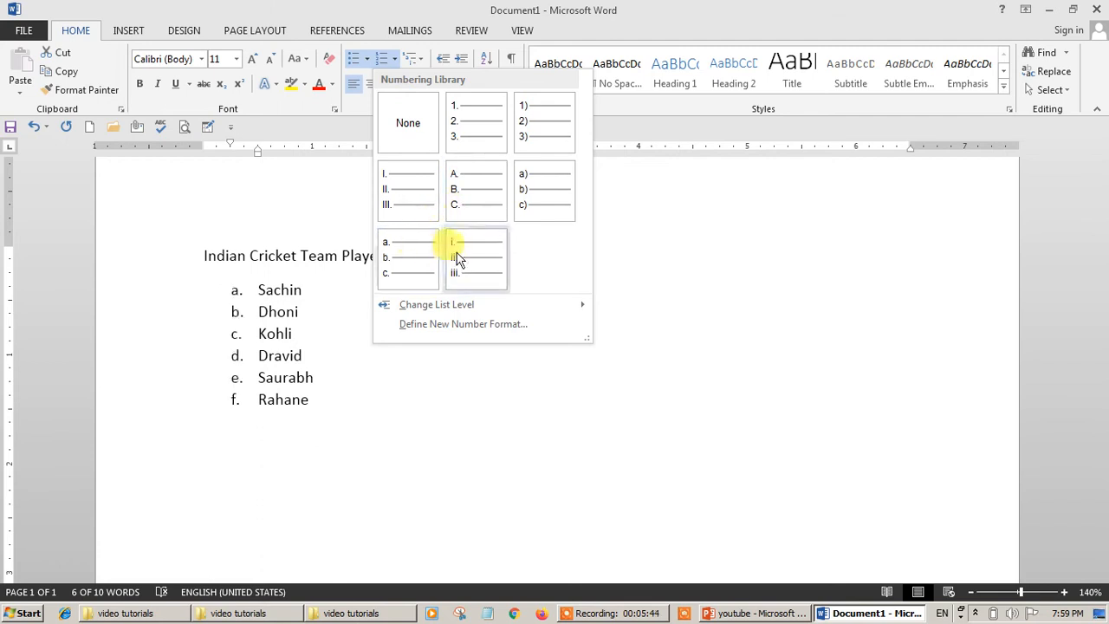
left_click(538, 132)
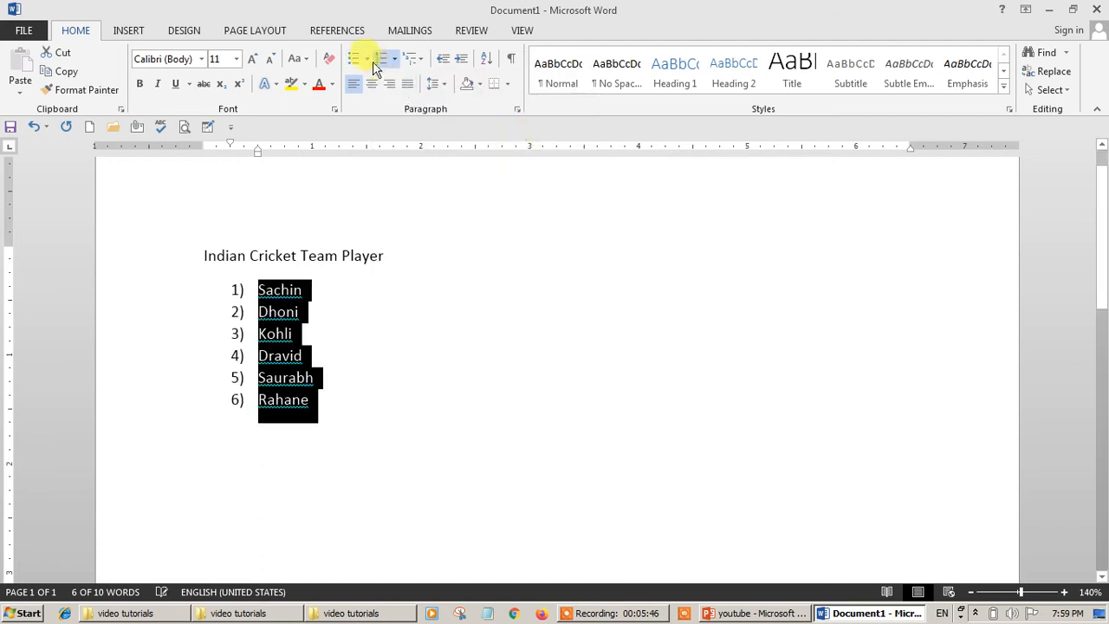
Step: Review the bullet styles offered for the numbered names without applying one
left_click(366, 59)
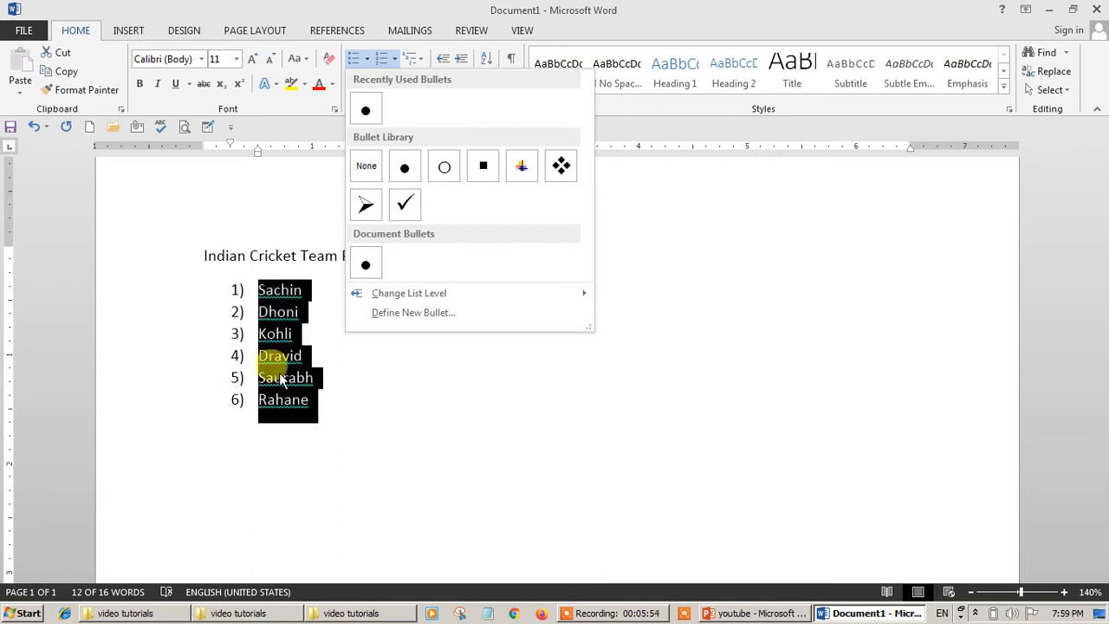
left_click(282, 379)
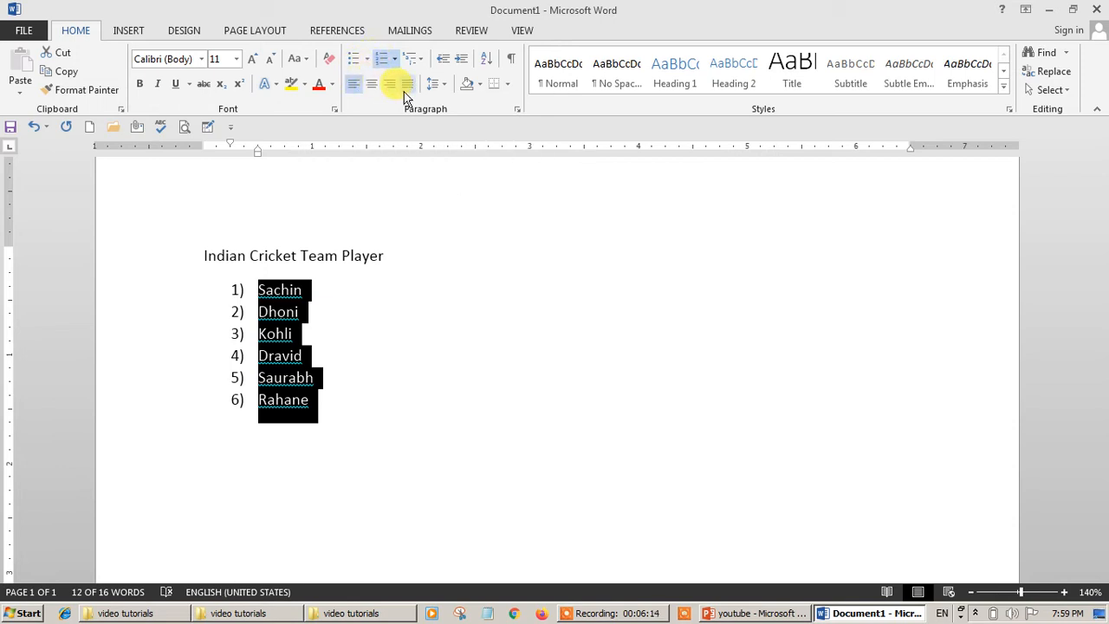
left_click(427, 371)
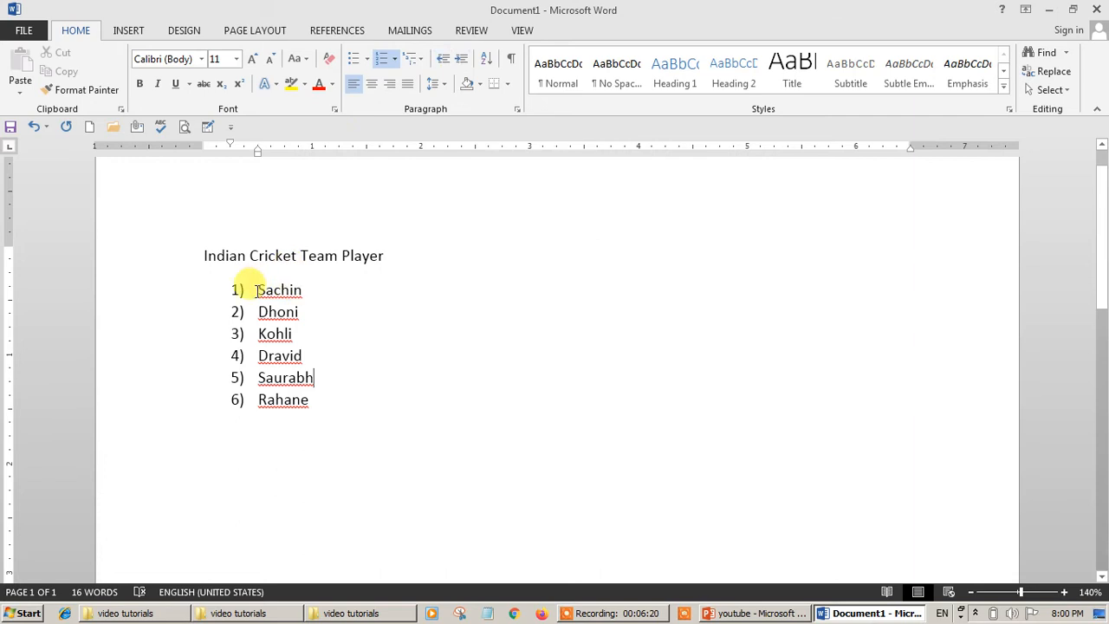
Step: Increase the indent of all six numbered names by three levels and bring it back to the starting level
left_click_drag(251, 289, 318, 400)
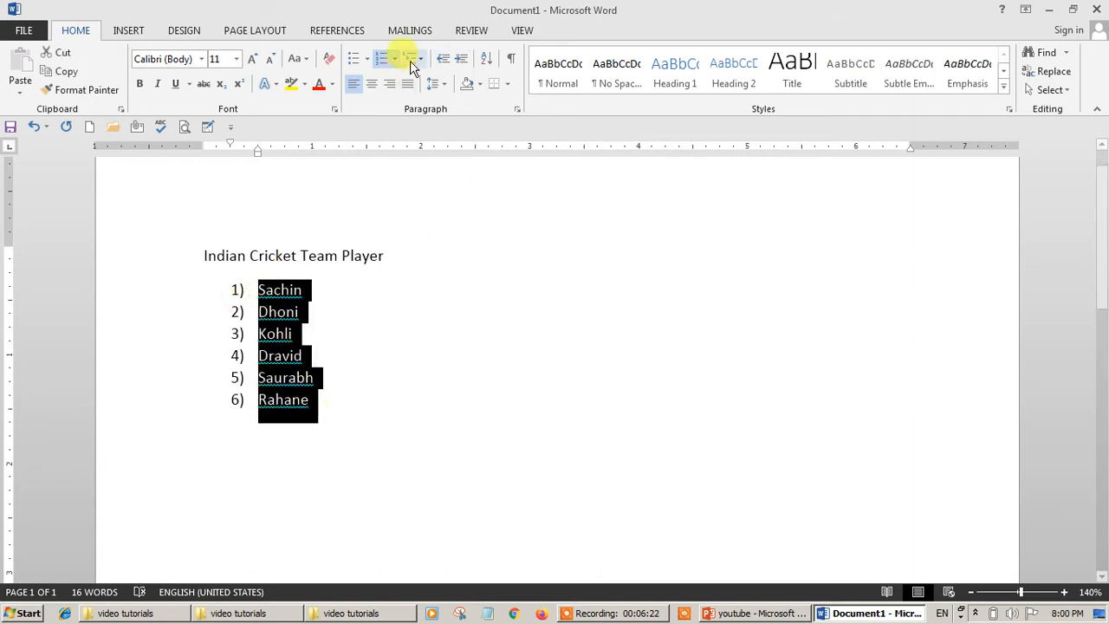
left_click(461, 61)
left_click(461, 62)
left_click(461, 62)
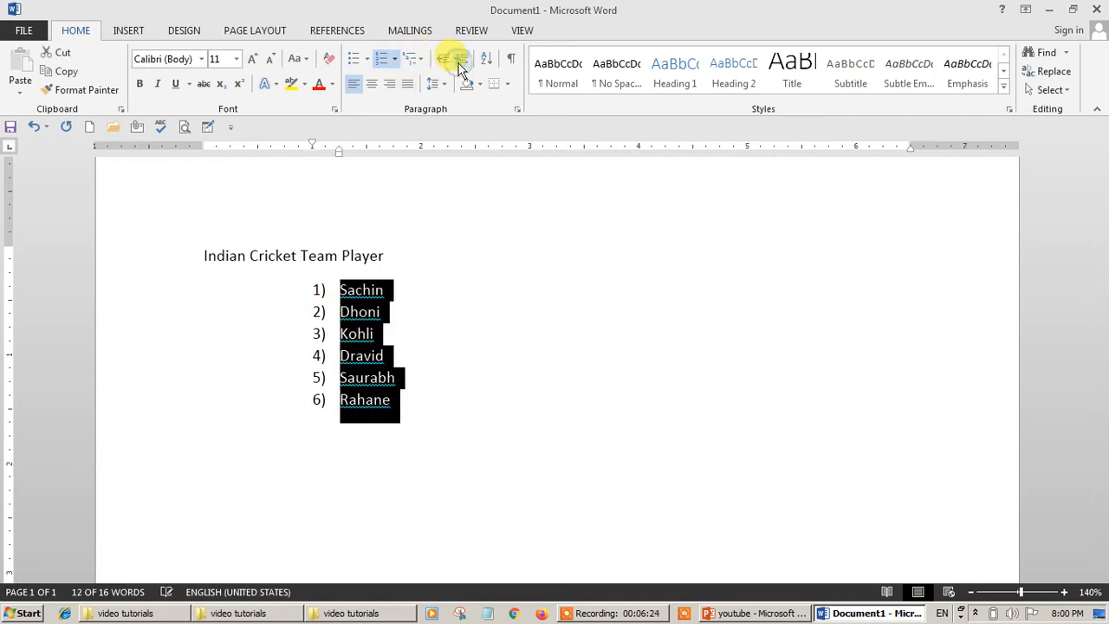
left_click(445, 61)
left_click(443, 61)
Step: Indent the six numbered names again by four levels
left_click(461, 63)
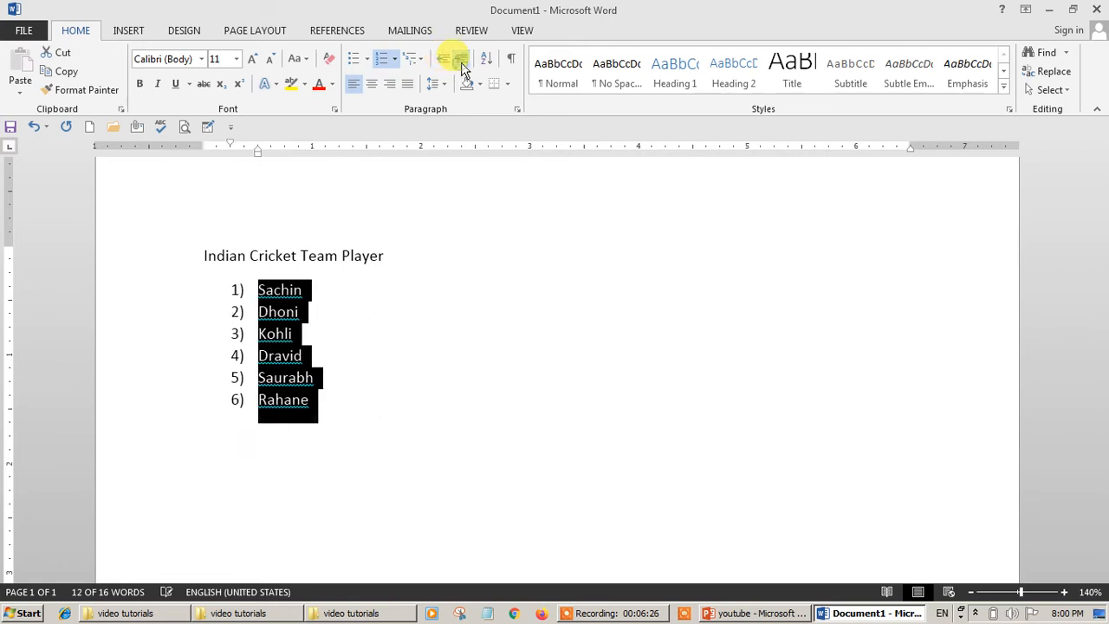
left_click(462, 62)
left_click(462, 63)
left_click(462, 63)
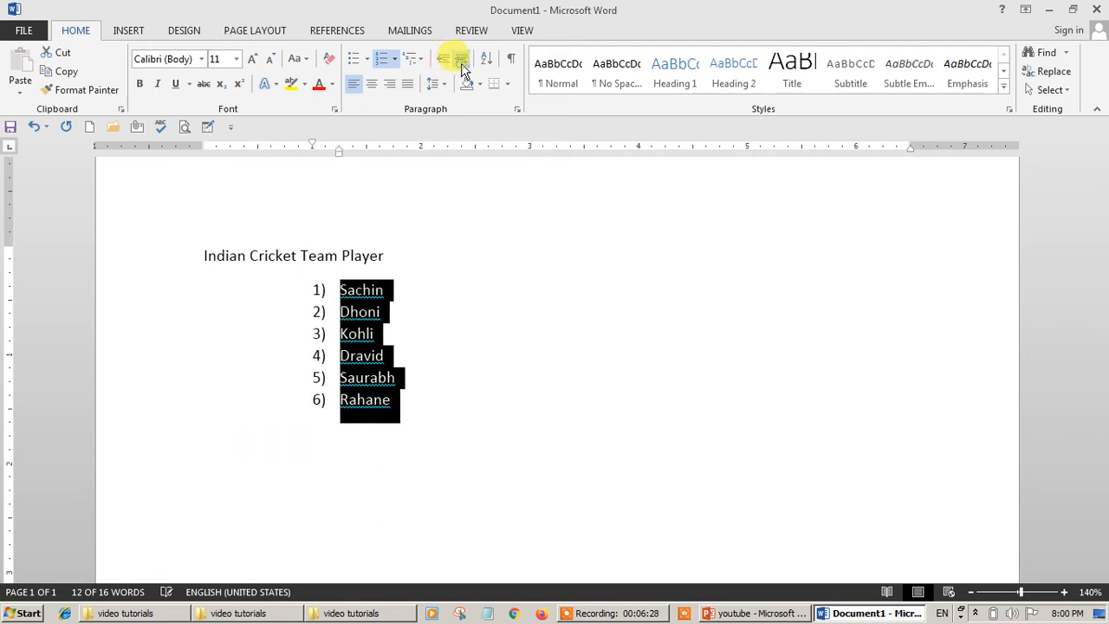
left_click(462, 62)
Step: Decrease the numbered list's indent until its numbers meet the left margin, and increase it by one level
left_click(444, 60)
left_click(444, 60)
left_click(443, 61)
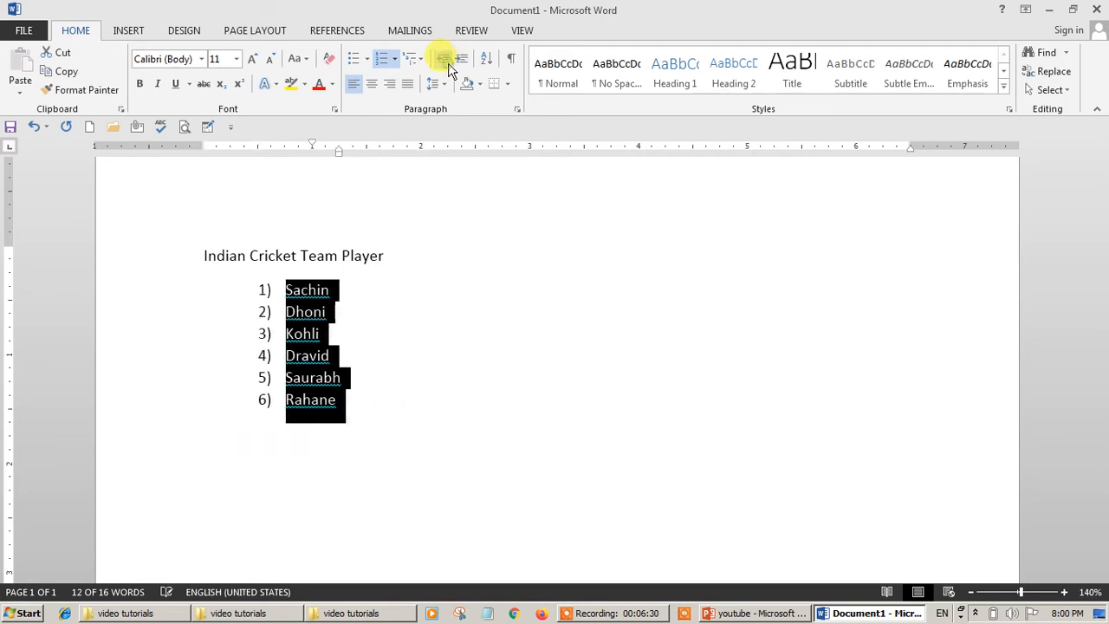
left_click(446, 63)
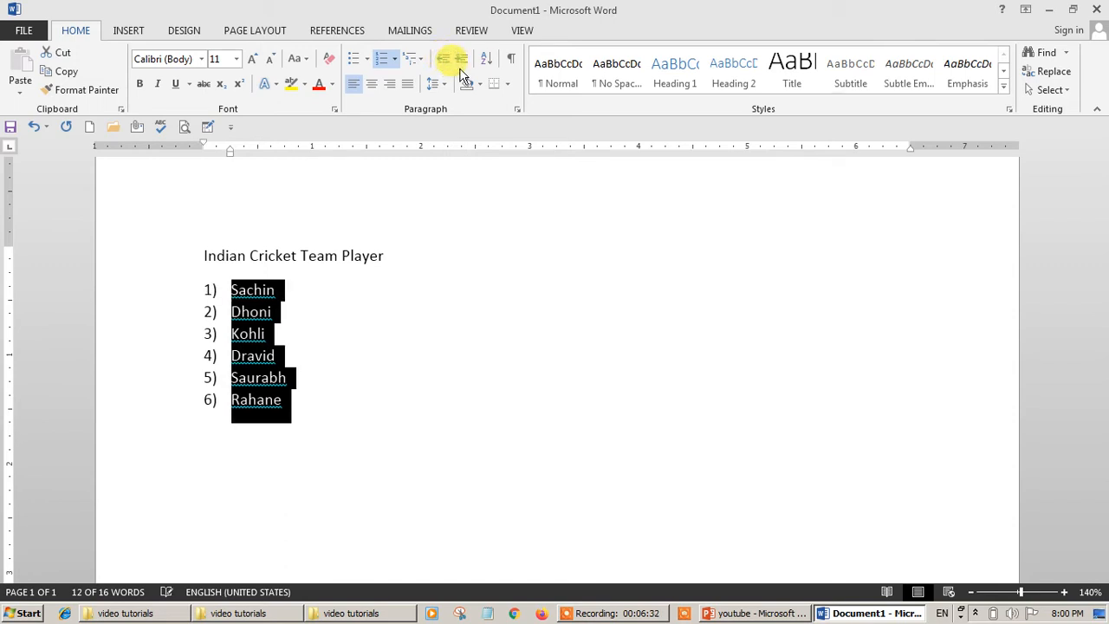
left_click(456, 63)
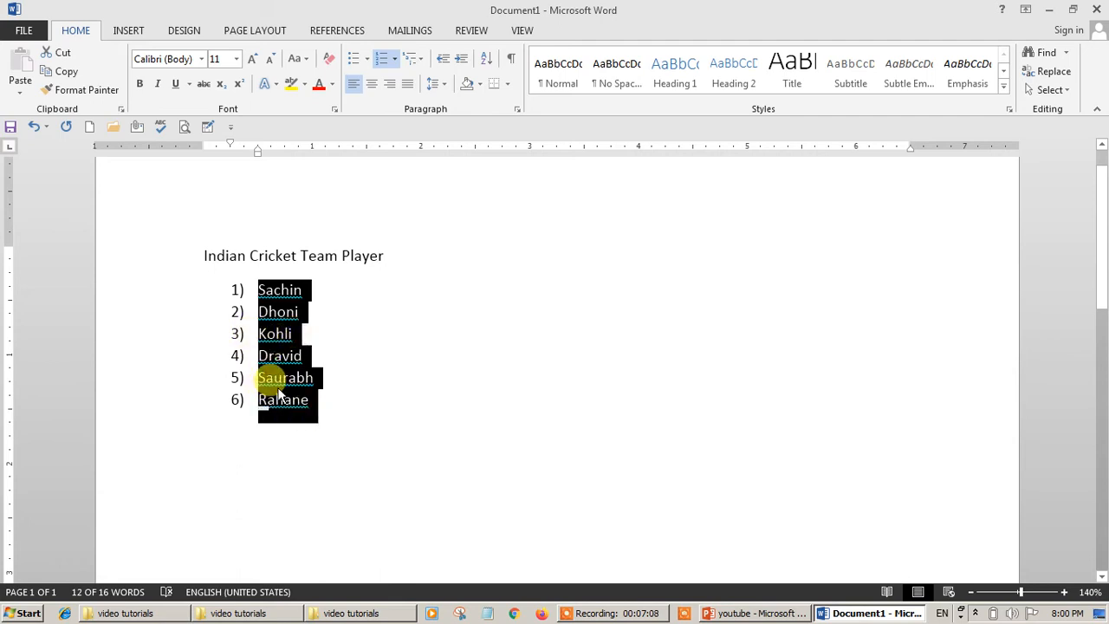
Step: Sort the six numbered names by paragraph text in ascending order, with no header row
left_click(485, 58)
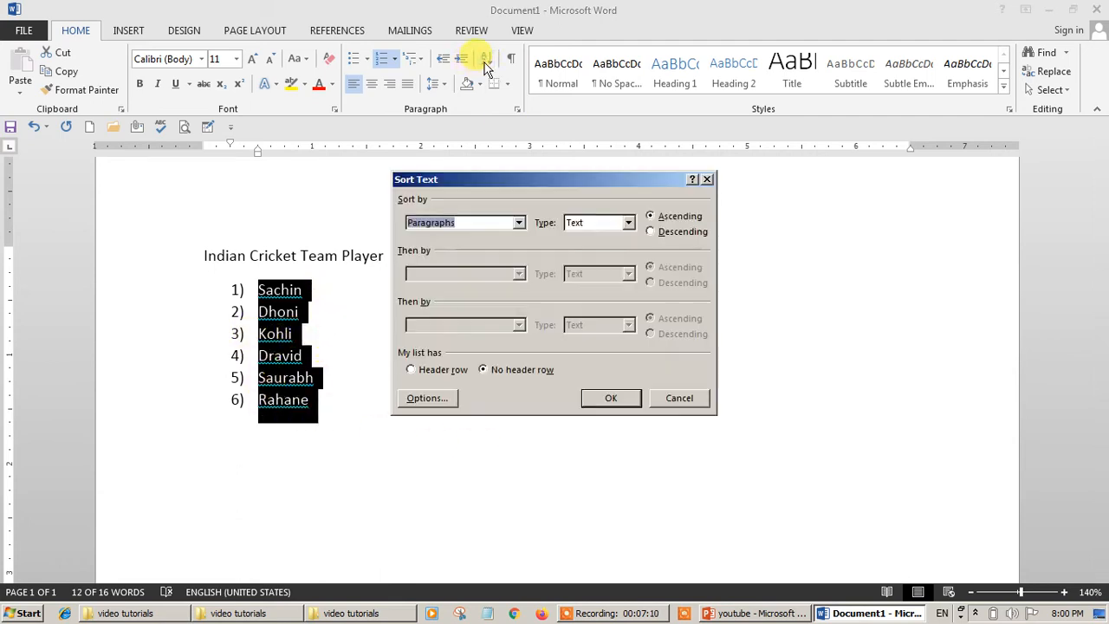
left_click(660, 218)
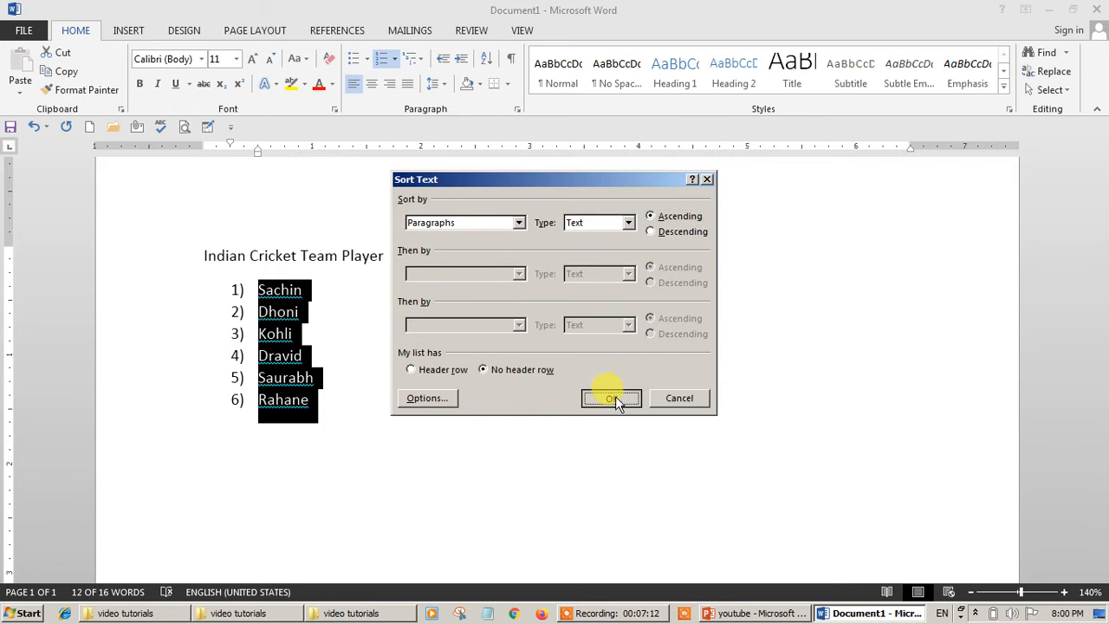
left_click(611, 397)
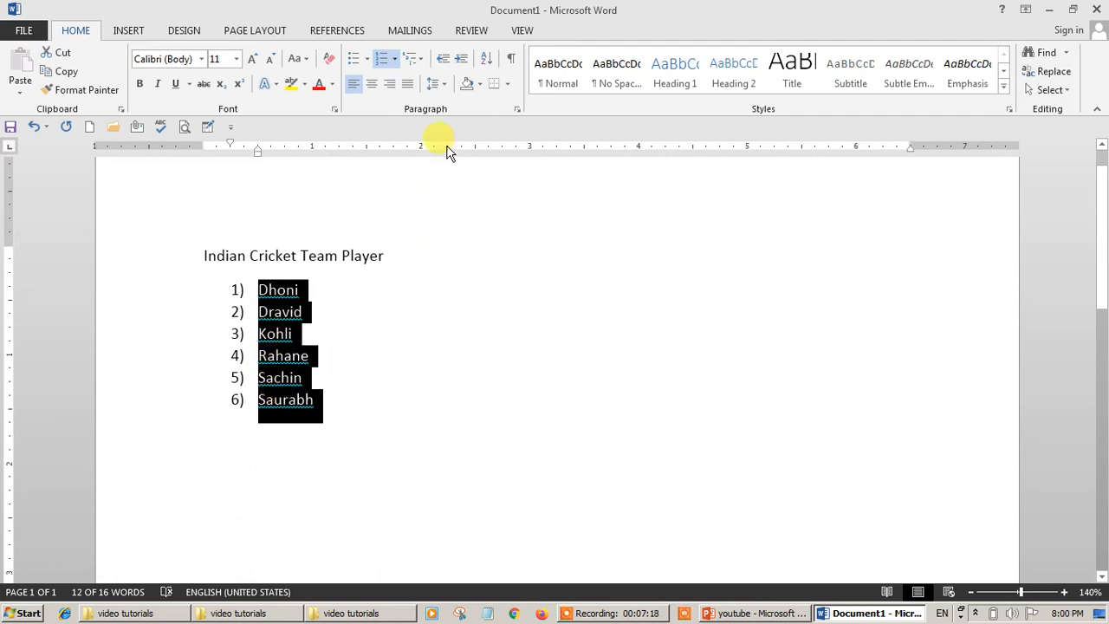
Step: Sort the six numbered names by paragraph text in descending order
left_click(490, 60)
left_click(670, 230)
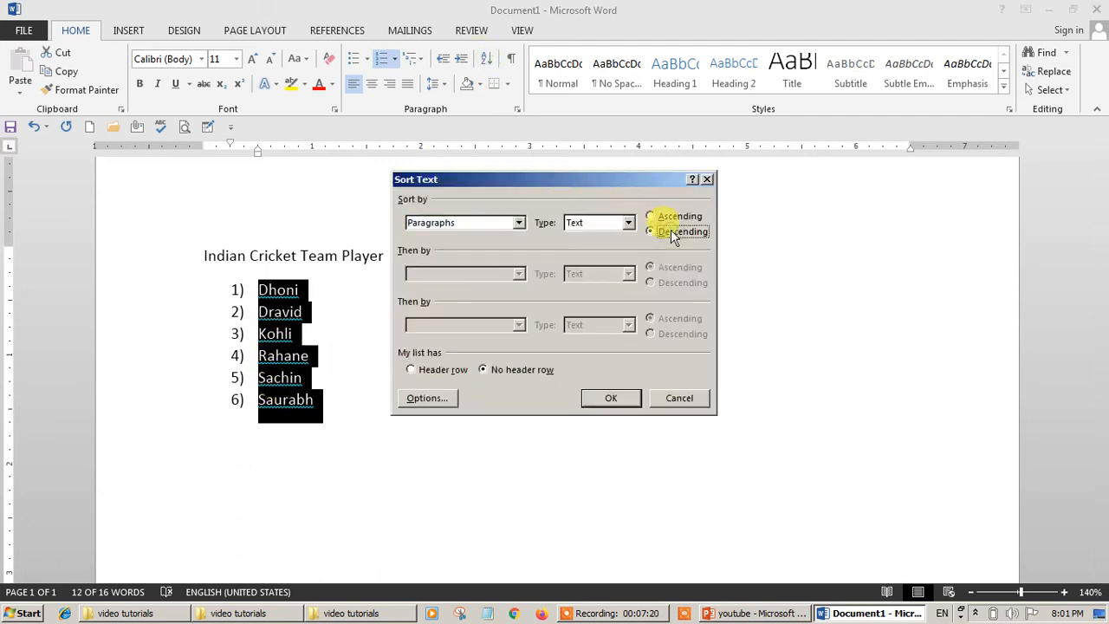
left_click(607, 401)
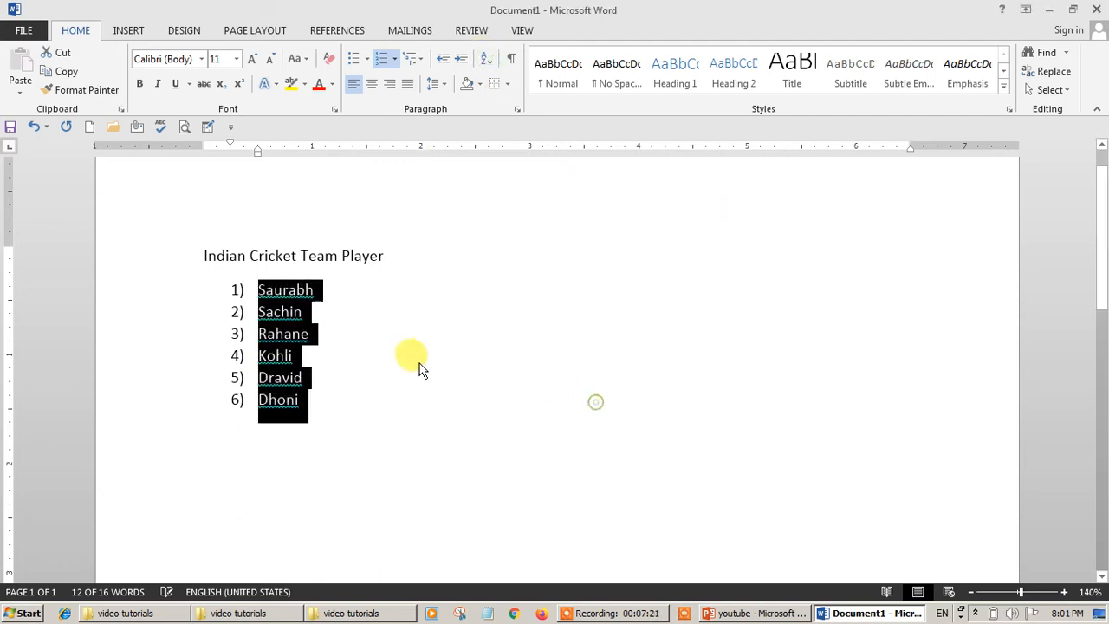
Step: Add the numbers 25, 14, 36, 89 and 45 as separate unnumbered paragraphs below the numbered names
left_click(364, 387)
left_click(368, 395)
key("Return")
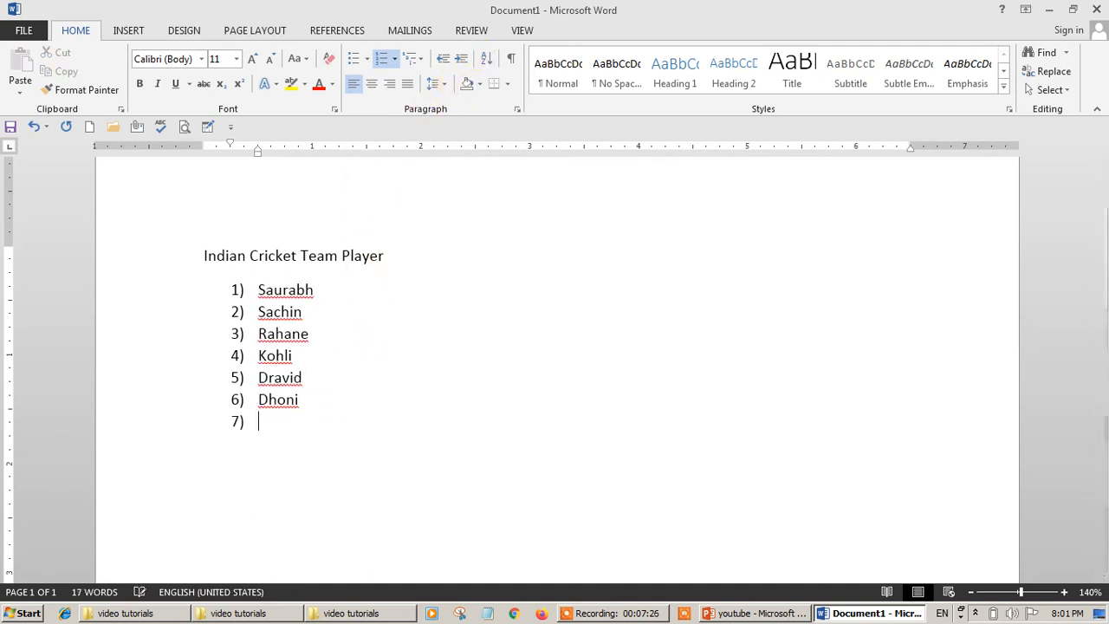
key("Return")
type("25")
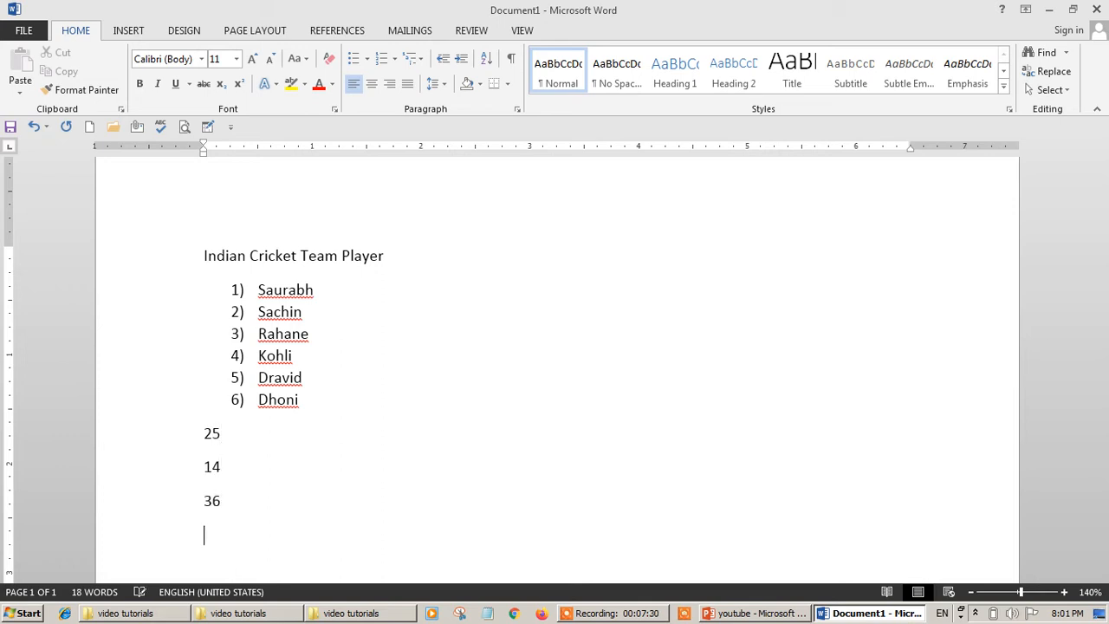
type("45")
key("Return")
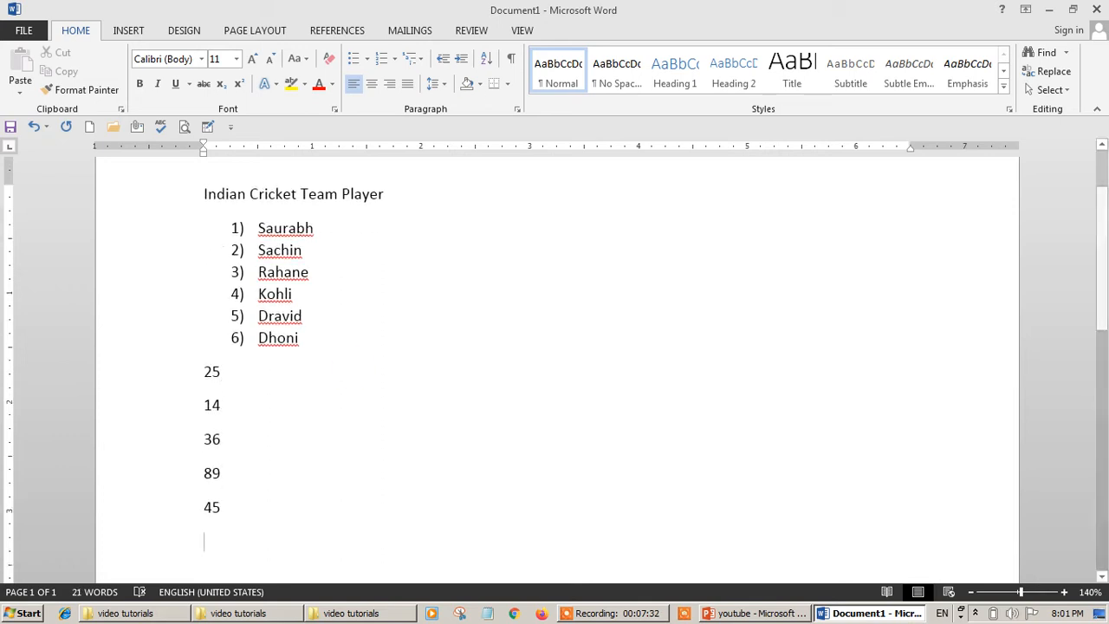
Step: Sort the five number paragraphs by number in ascending order, with no header row
left_click_drag(205, 370, 247, 503)
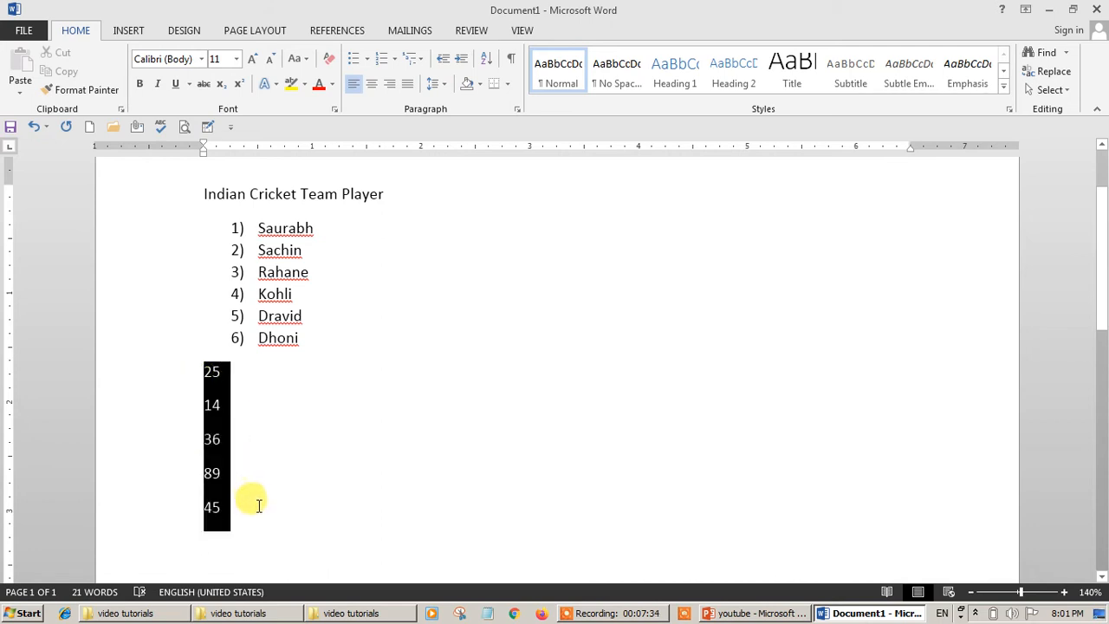
left_click(486, 58)
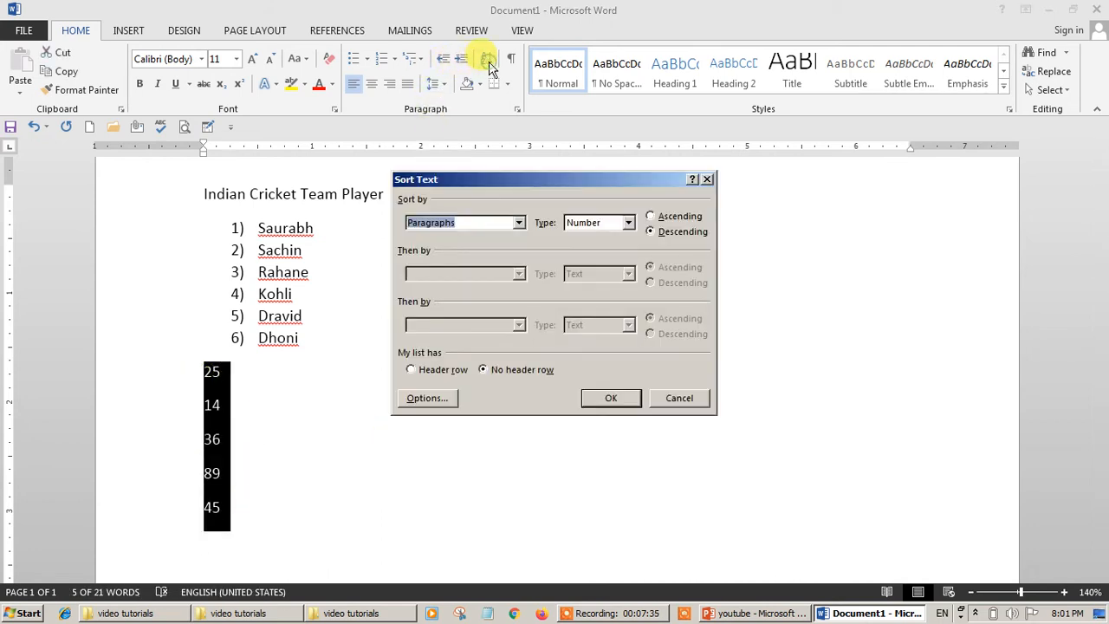
left_click(664, 218)
left_click(611, 397)
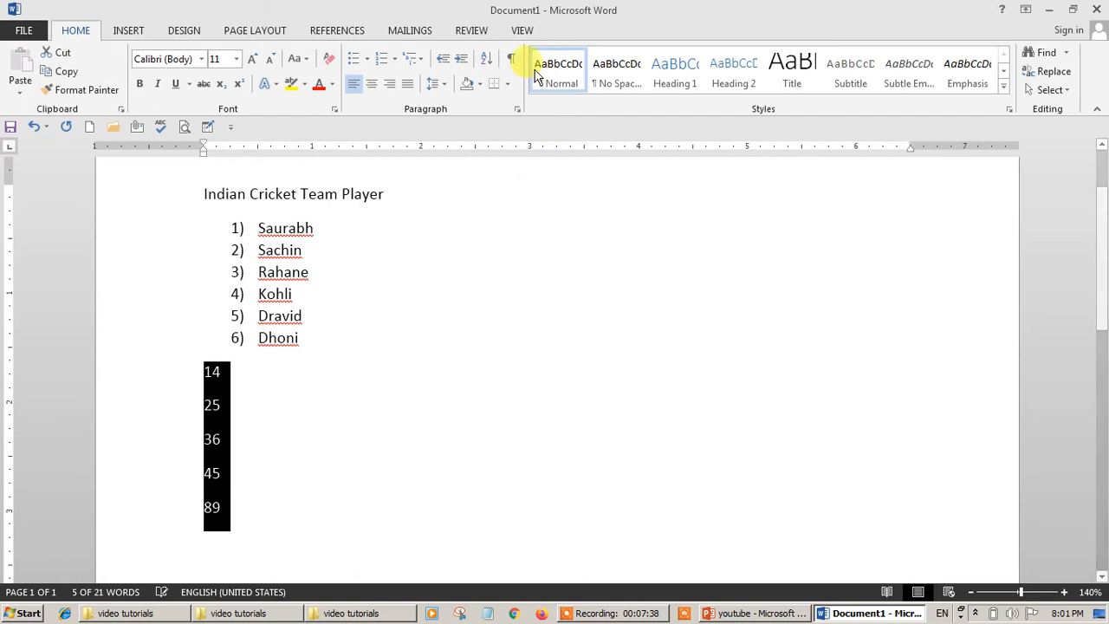
Step: Sort the five number paragraphs by number in descending order, with no header row
left_click(486, 58)
left_click(665, 234)
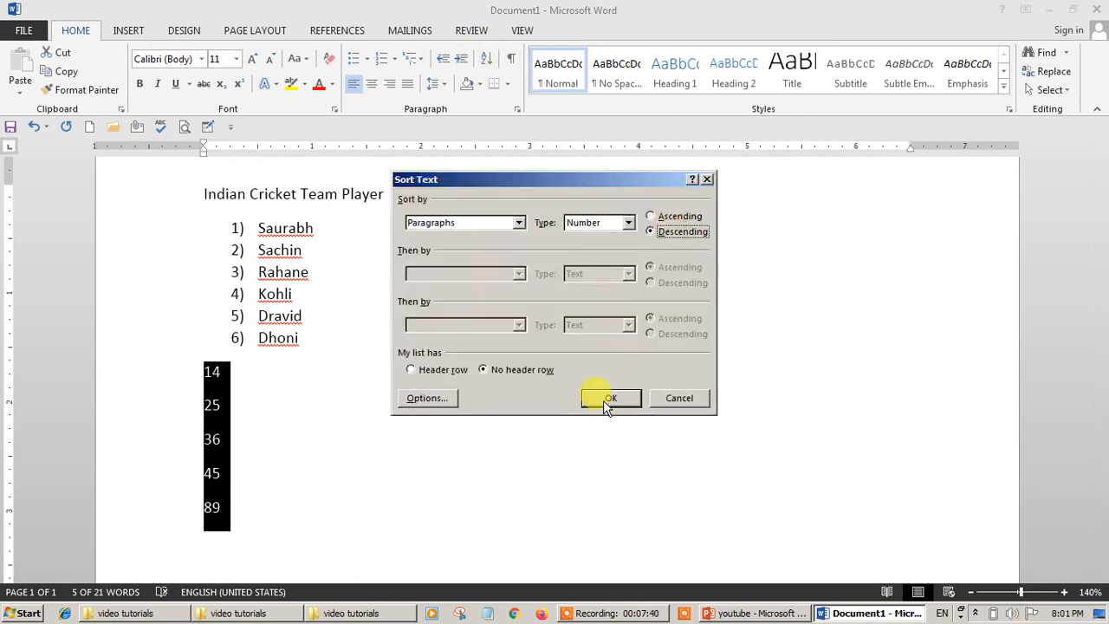
left_click(606, 399)
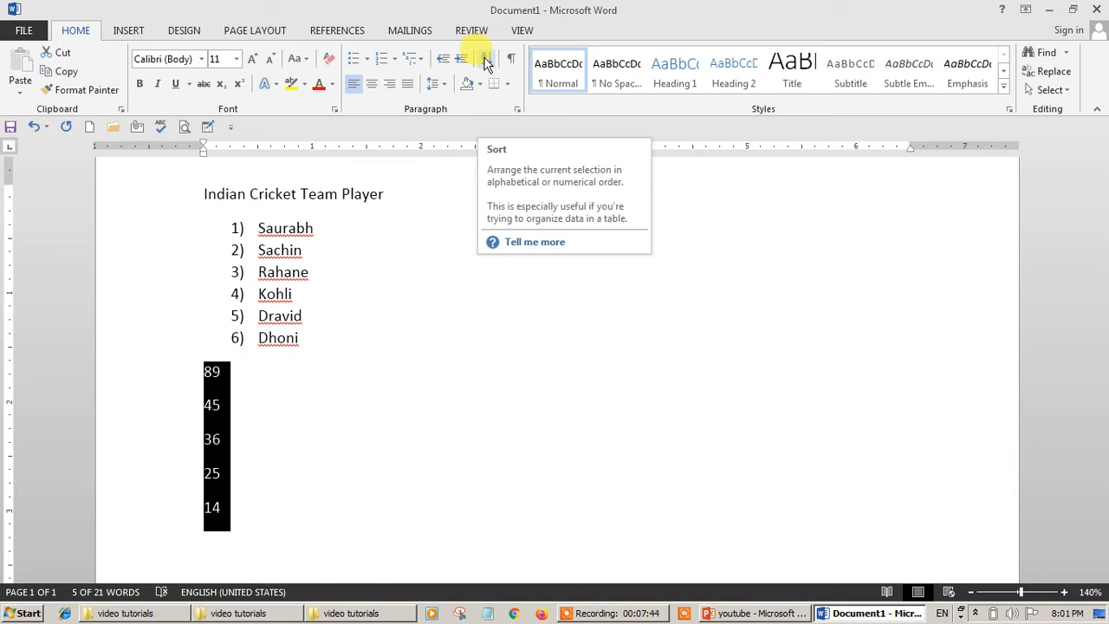
left_click(391, 265)
Step: Set the line spacing of all six numbered names to 2.0
scroll(408, 199, "up", 2)
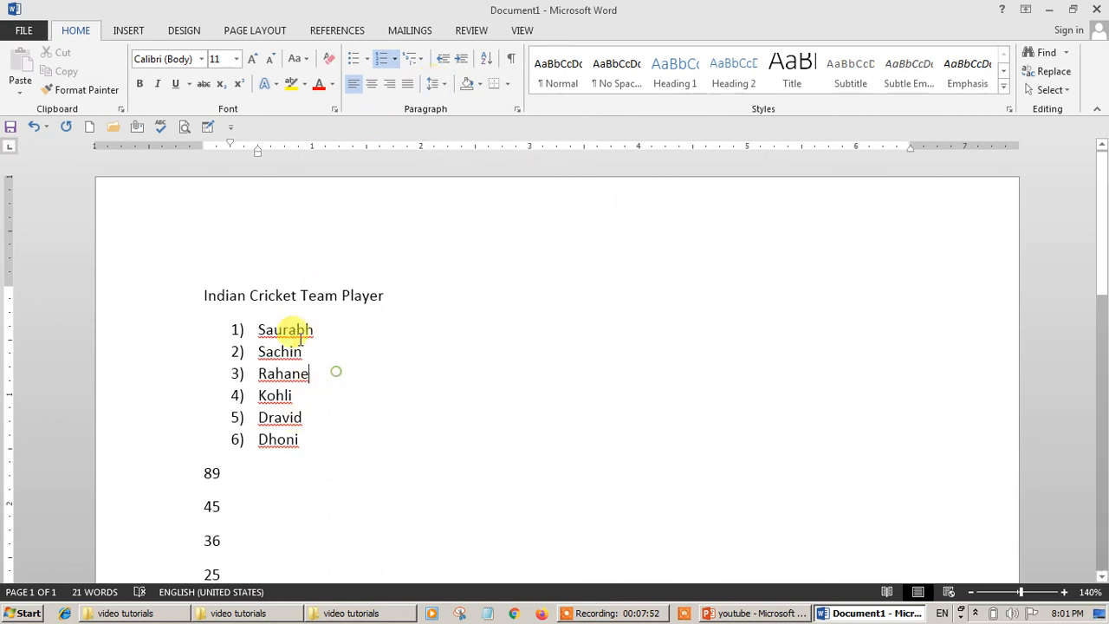
left_click_drag(258, 350, 317, 445)
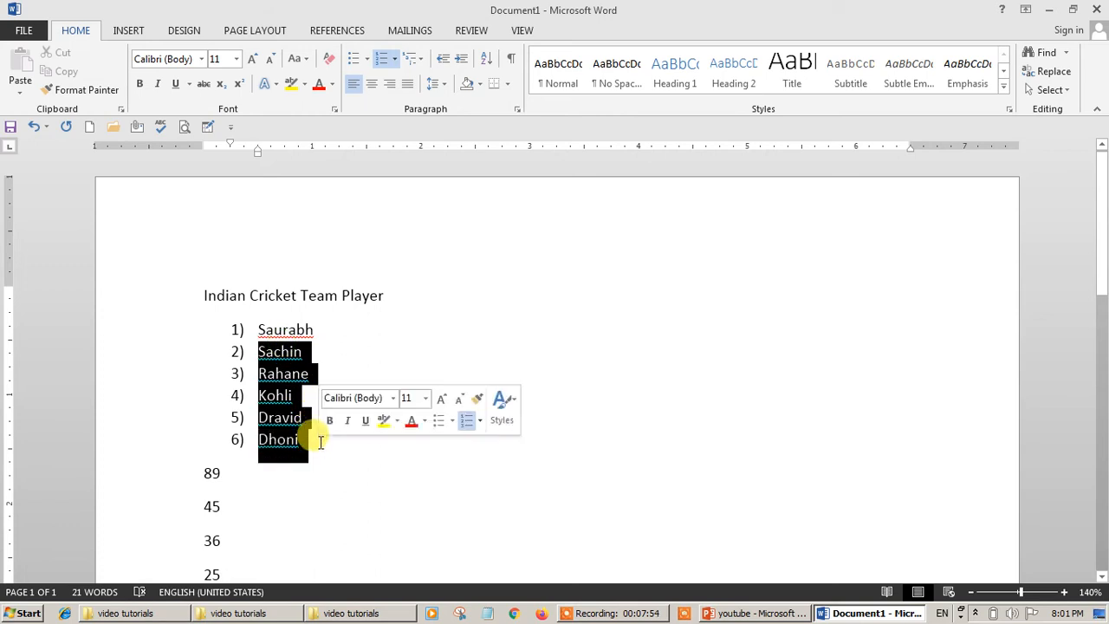
left_click(305, 330)
left_click_drag(257, 330, 315, 443)
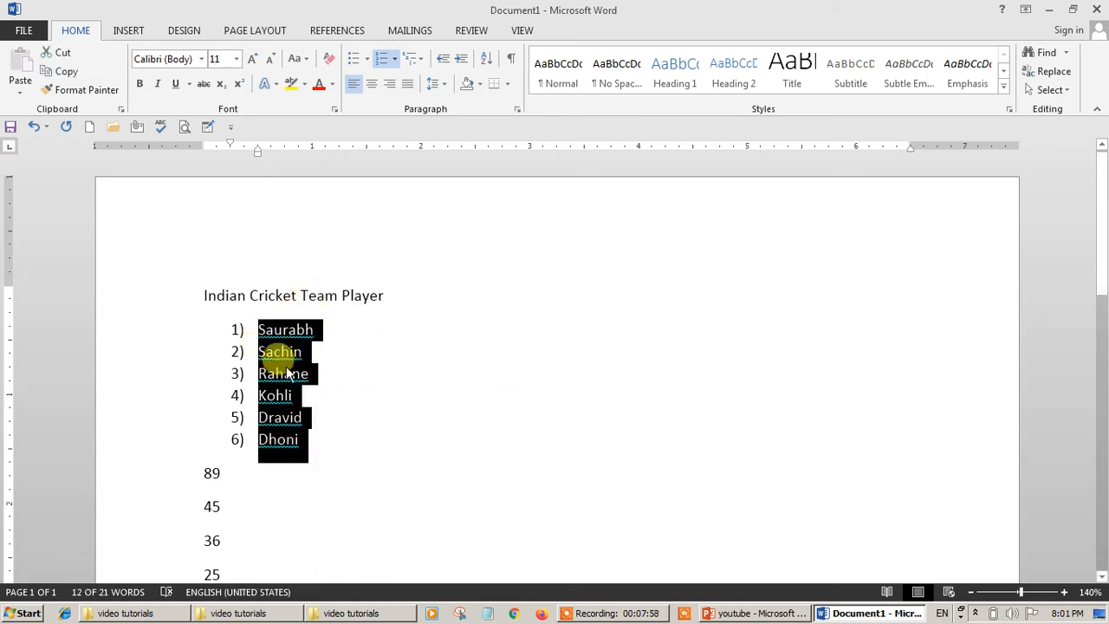
left_click(433, 86)
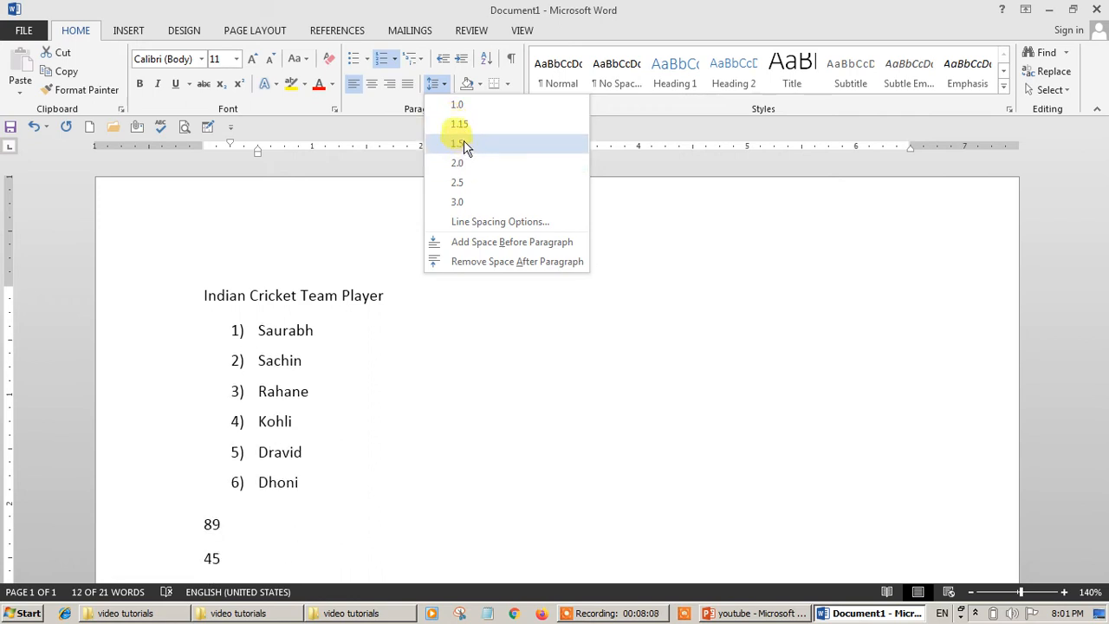
left_click(459, 163)
left_click(446, 290)
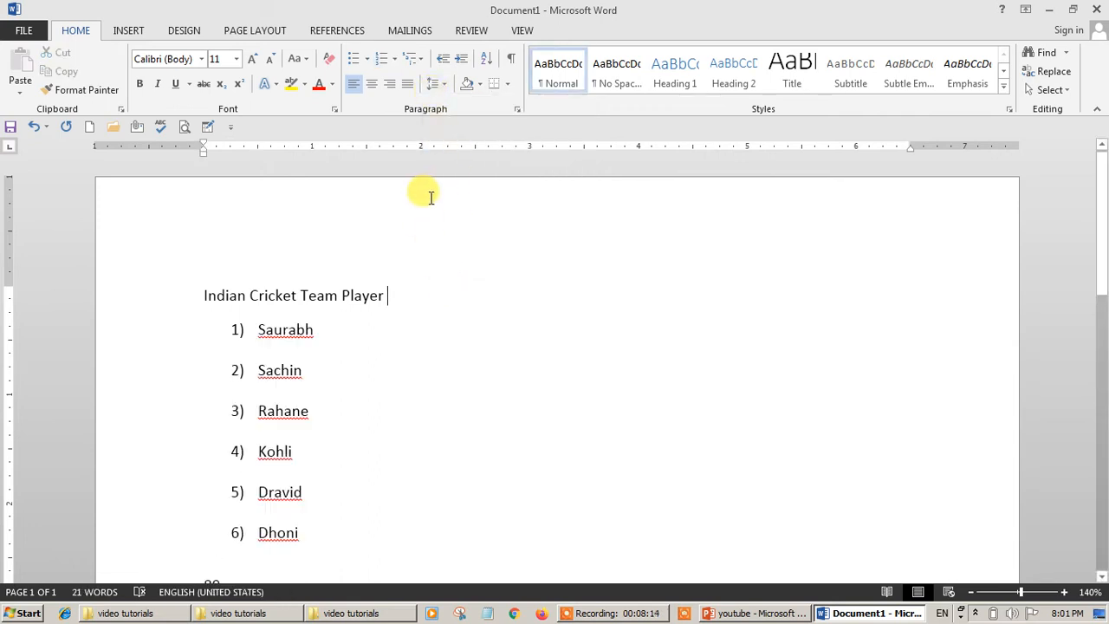
Step: Set the line spacing of the first three numbered names, Saurabh to Rahane, to 1.0
scroll(294, 338, "down", 1)
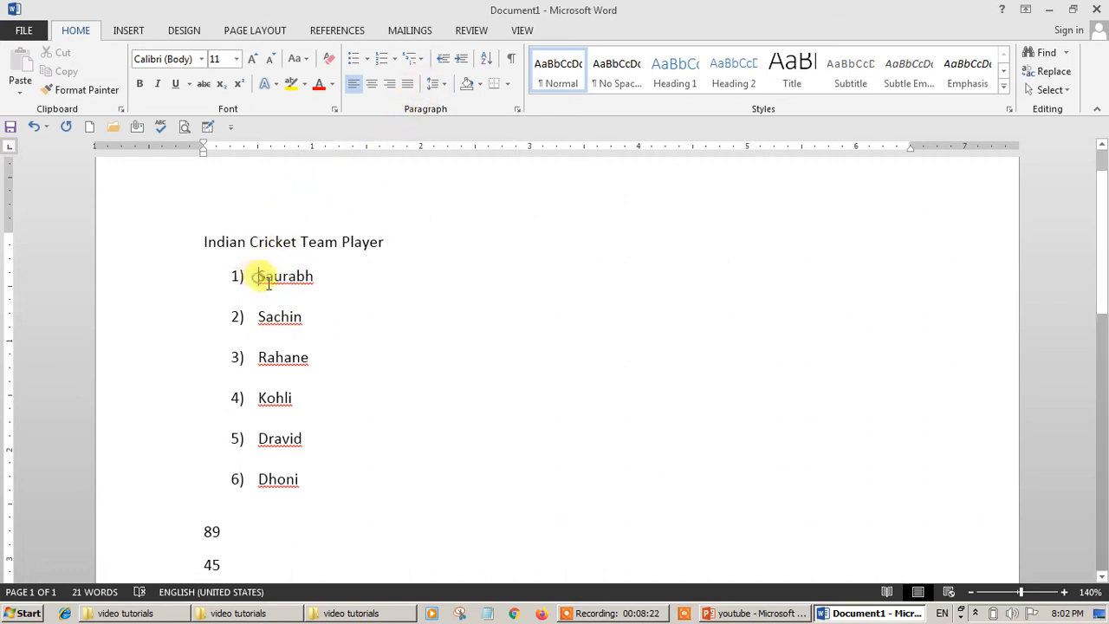
left_click_drag(304, 364, 314, 372)
left_click_drag(277, 275, 329, 360)
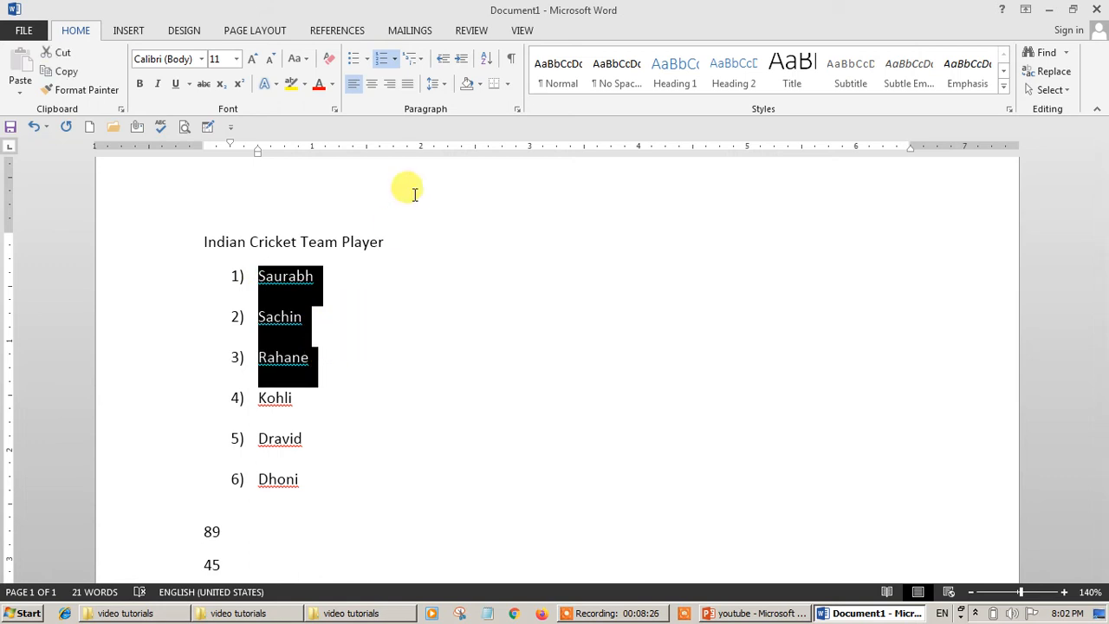
left_click(436, 83)
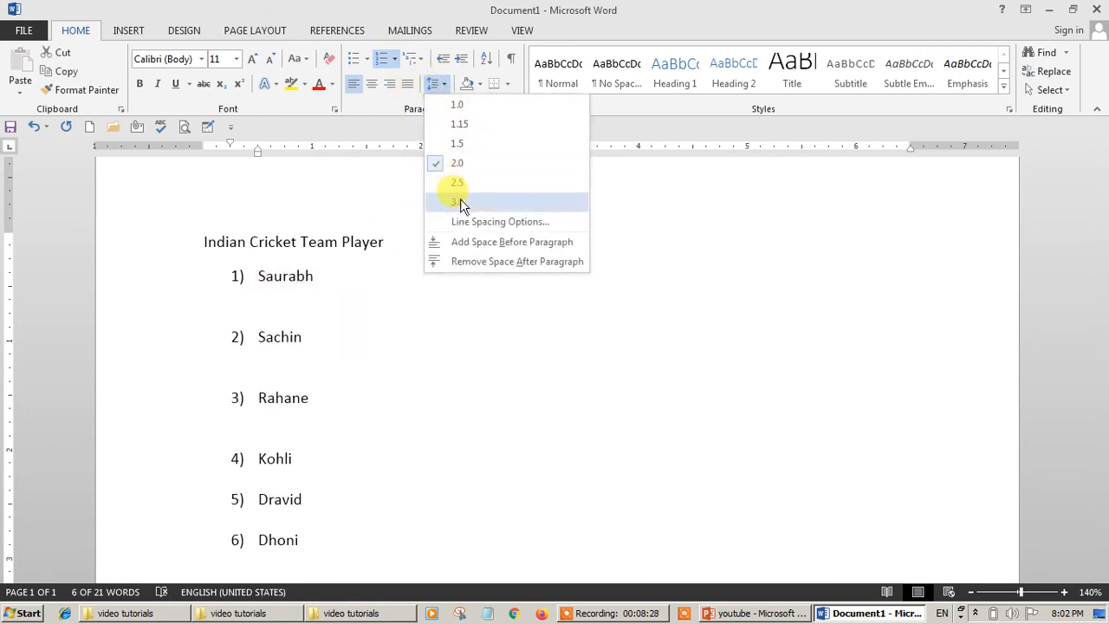
left_click(462, 110)
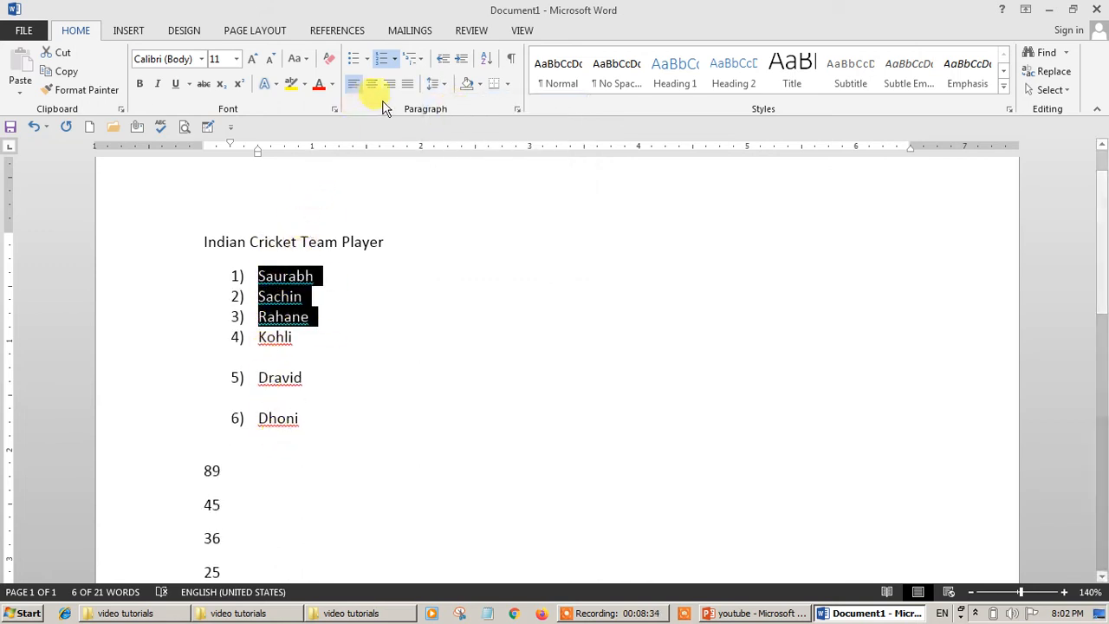
left_click(415, 287)
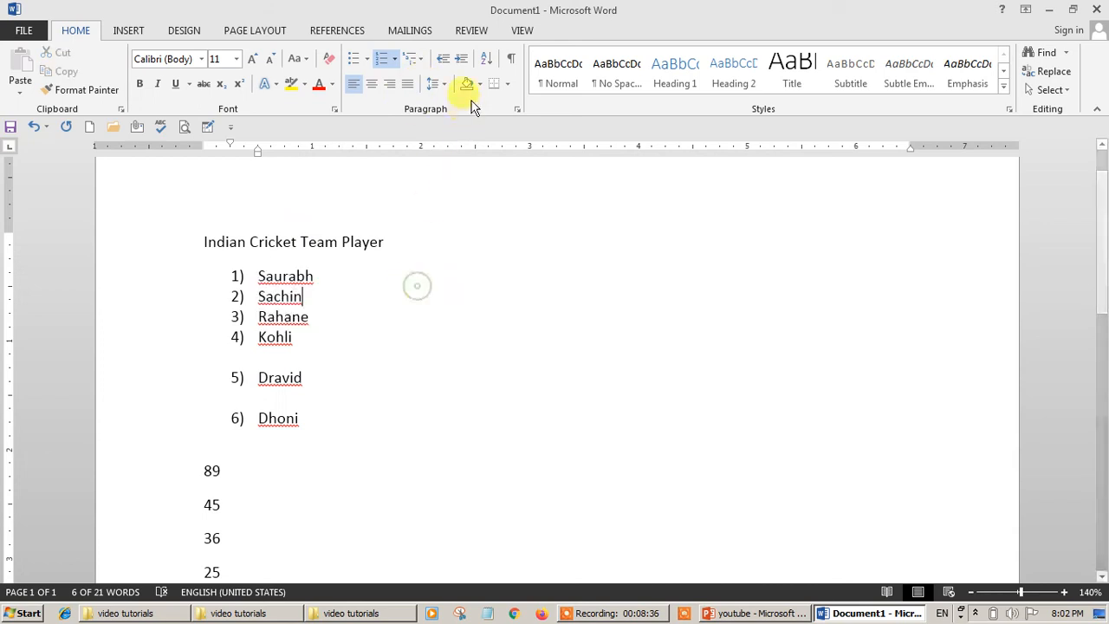
Step: Shade the whole "Indian Cricket Team Player" heading paragraph with the standard green colour
left_click_drag(202, 242, 397, 241)
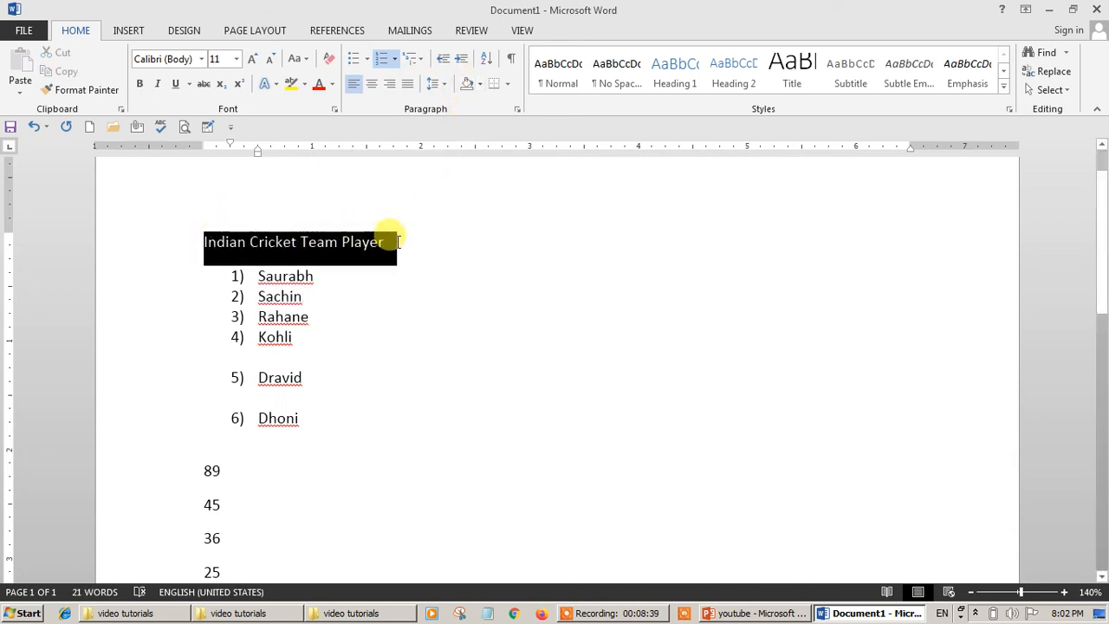
left_click(479, 84)
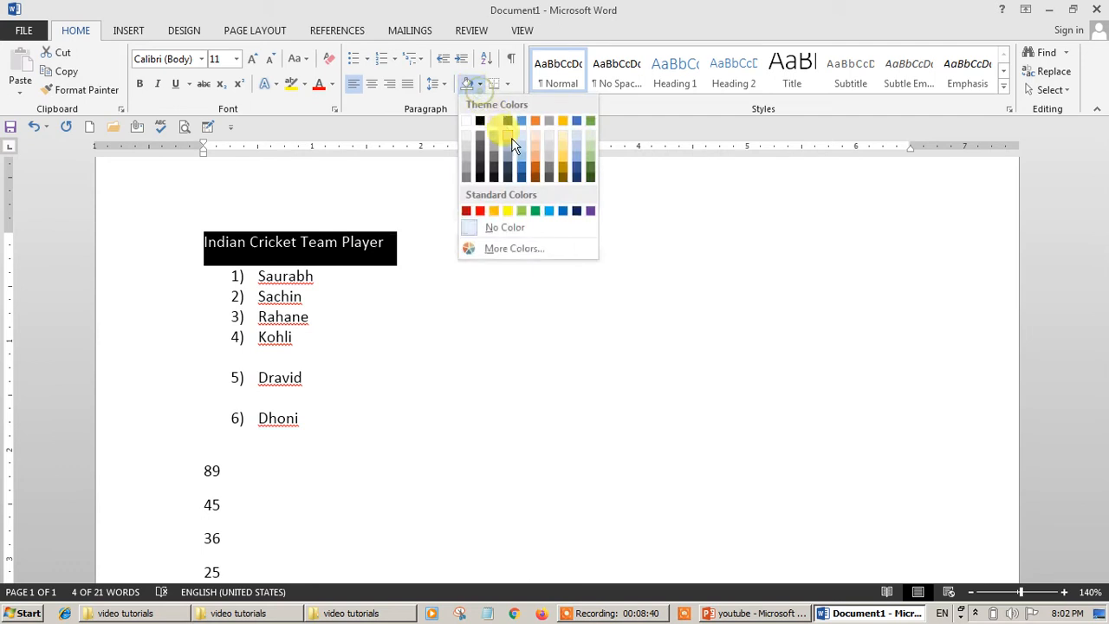
left_click(538, 210)
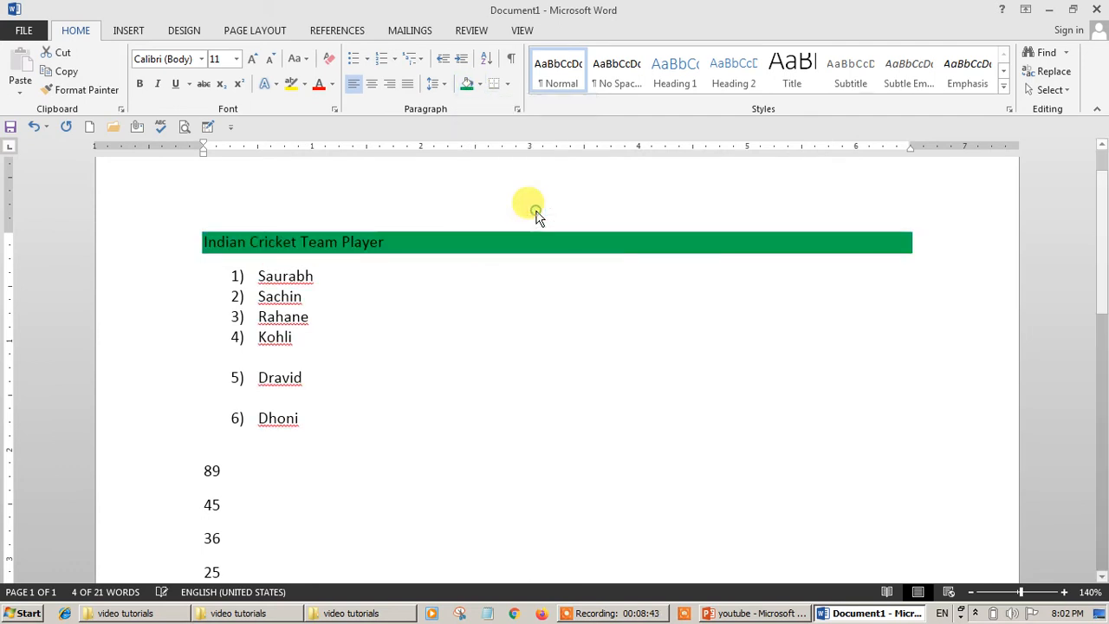
left_click(485, 245)
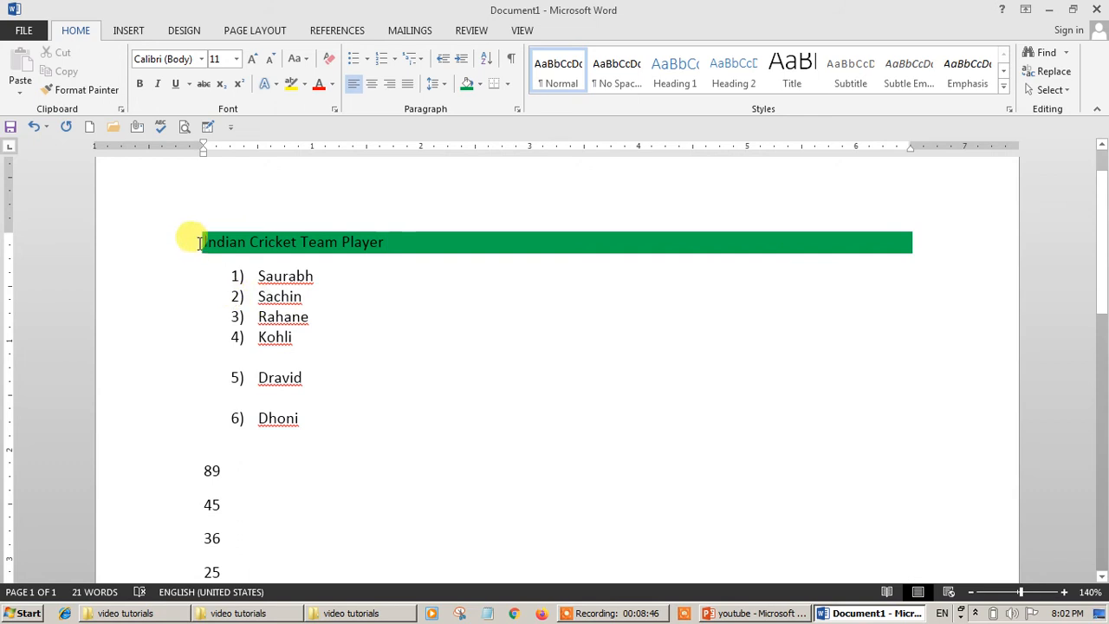
left_click_drag(191, 241, 391, 242)
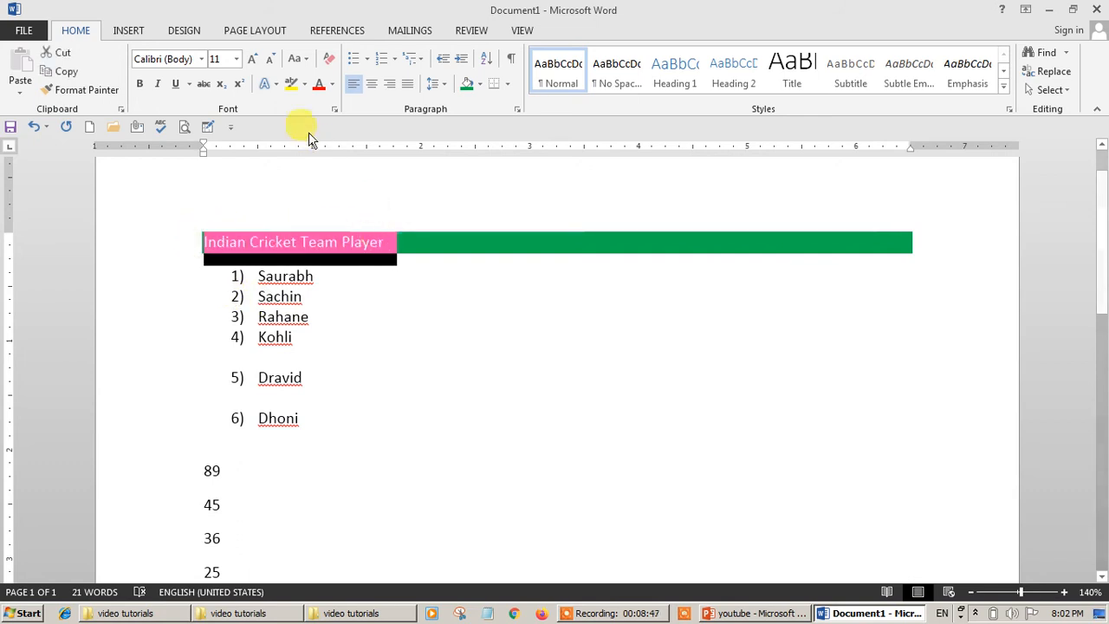
left_click(305, 83)
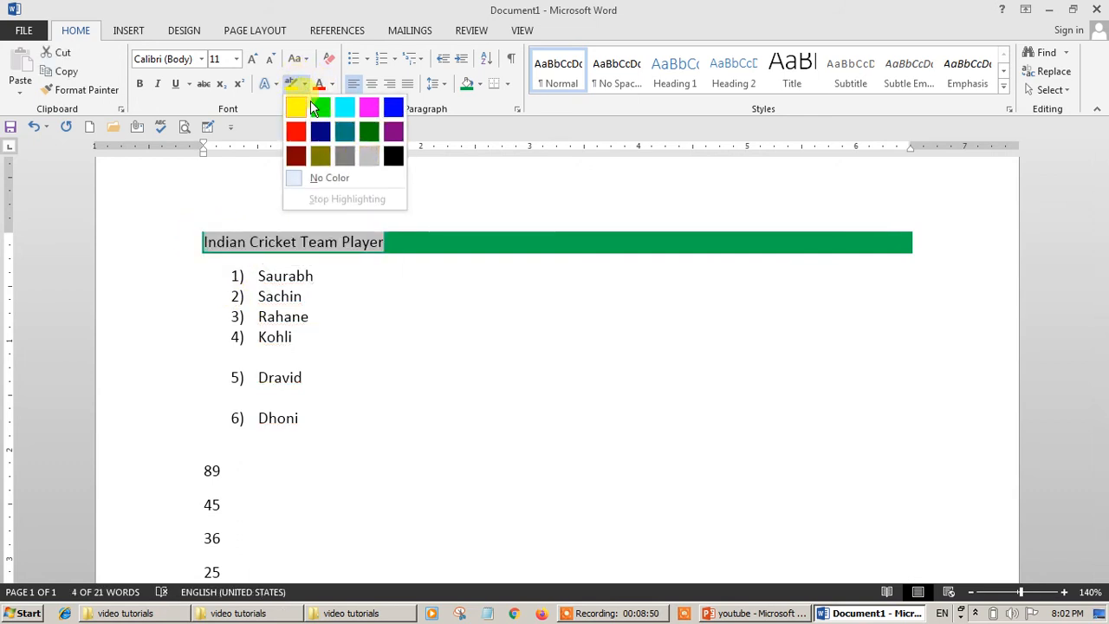
left_click(369, 107)
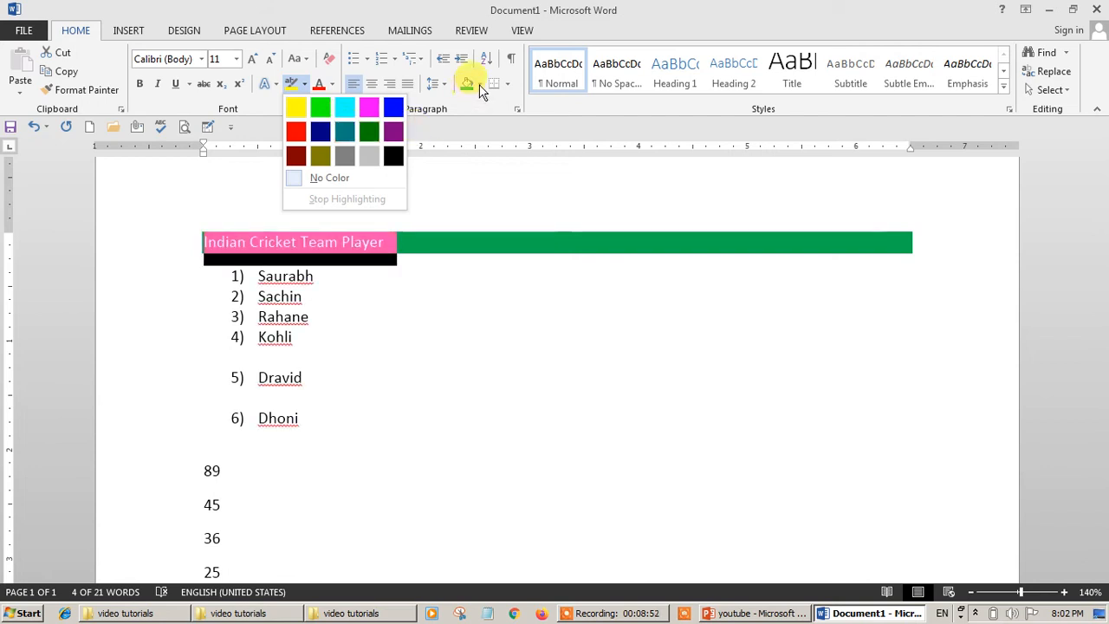
left_click(479, 84)
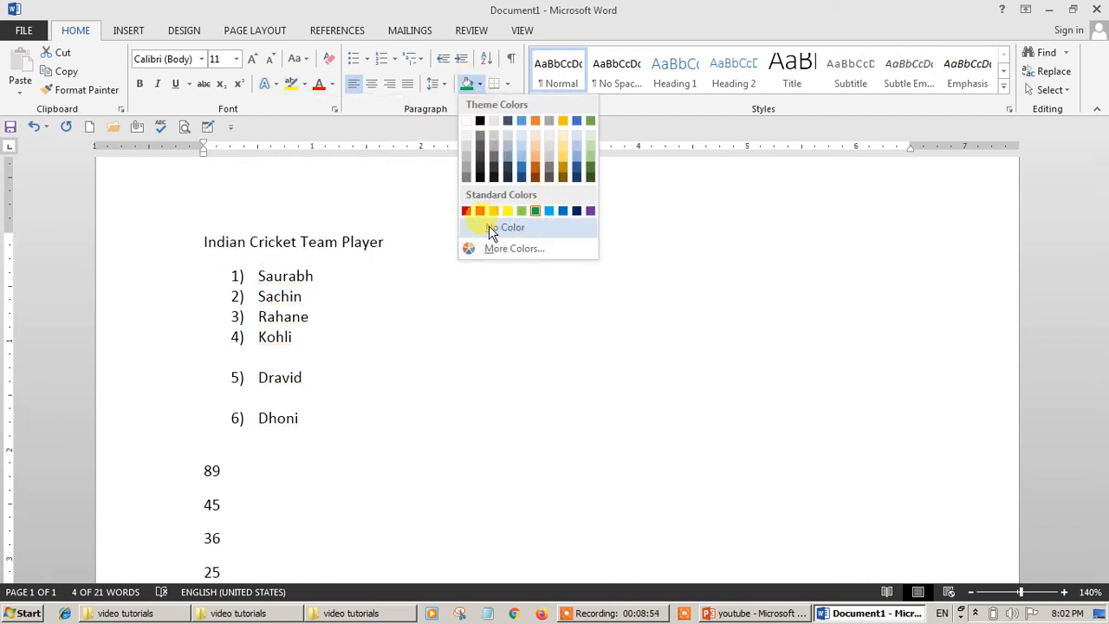
left_click(408, 262)
left_click(450, 231)
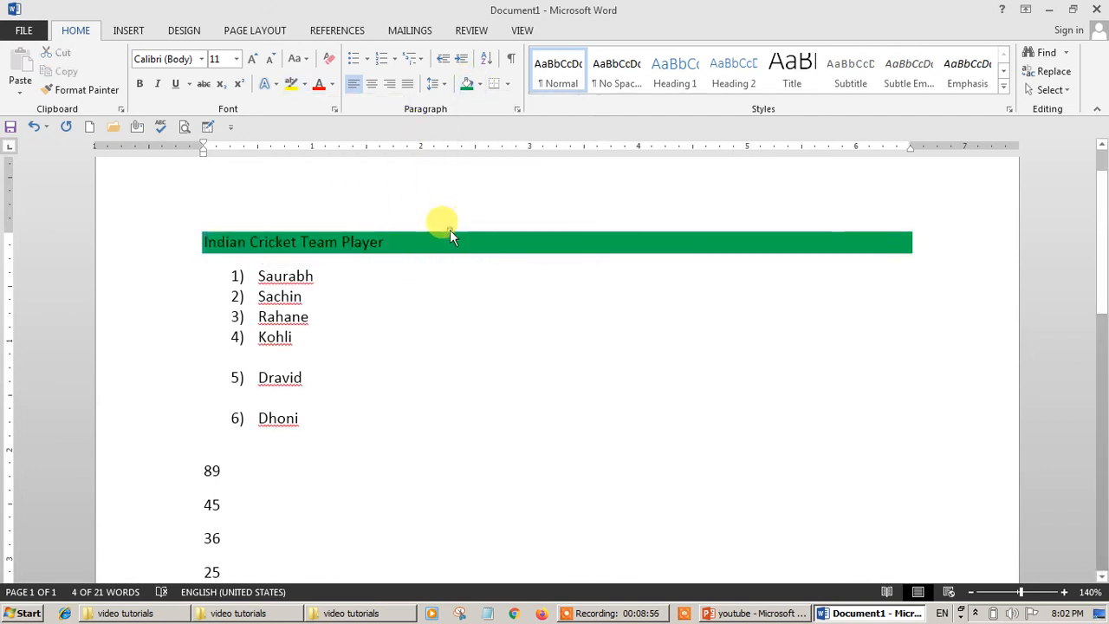
Step: Shade the whole first list paragraph, Saurabh, with the gold theme colour
scroll(284, 338, "down", 1)
scroll(286, 334, "up", 2)
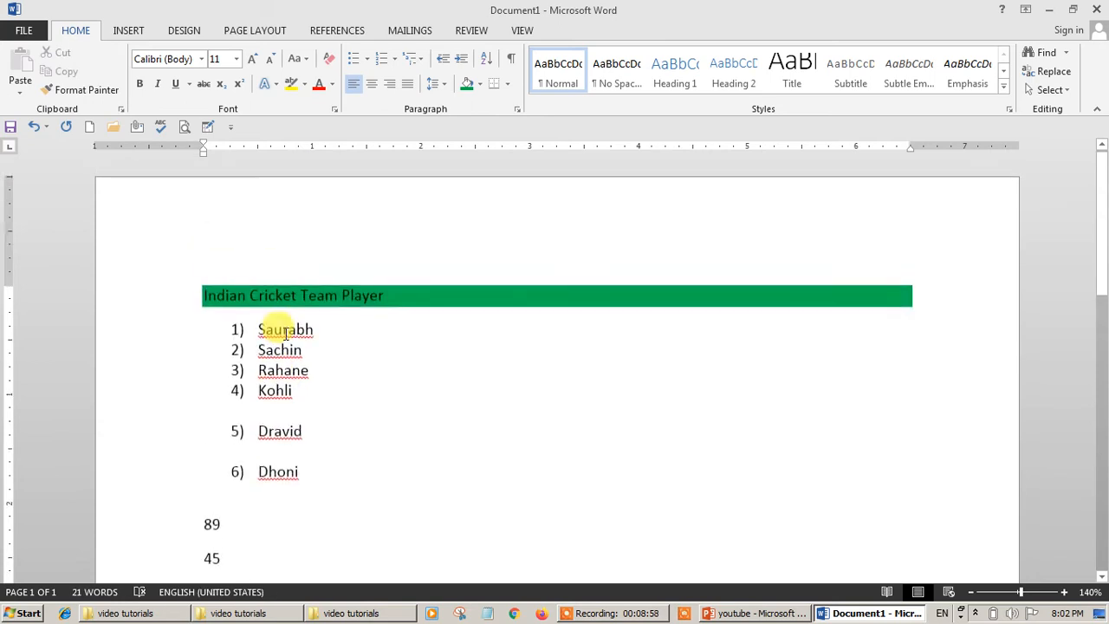
left_click_drag(259, 329, 317, 327)
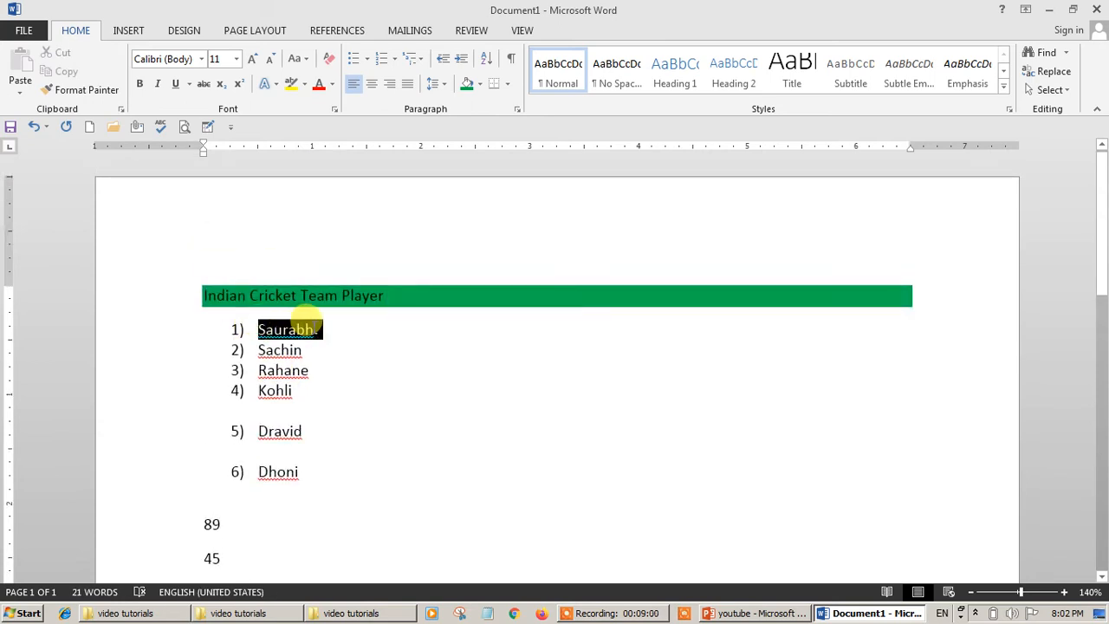
left_click(479, 84)
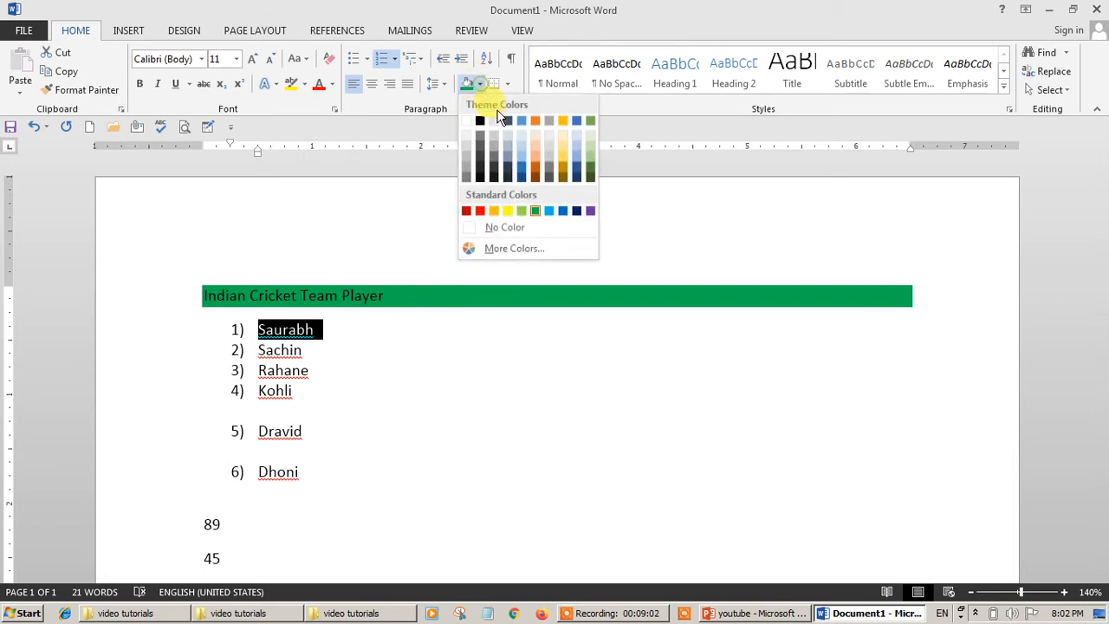
left_click(563, 120)
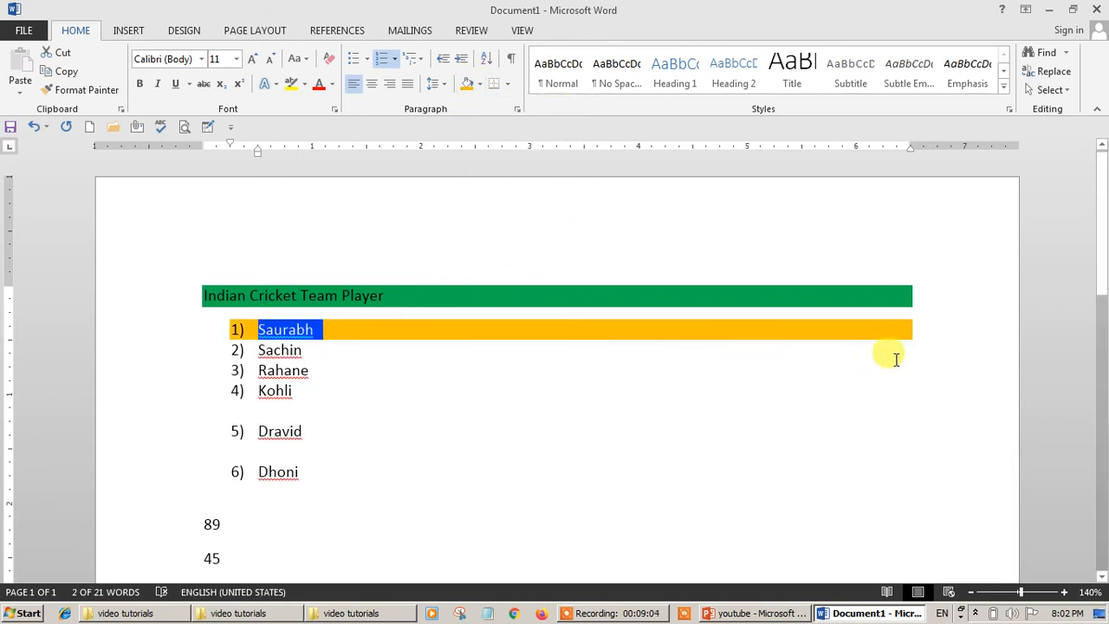
left_click(563, 387)
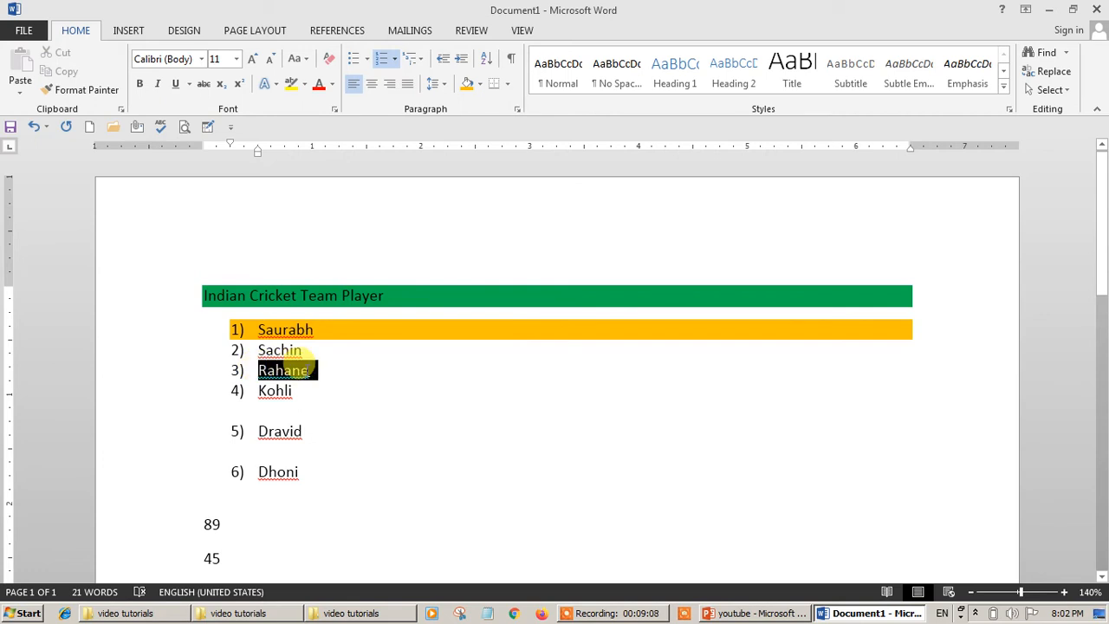
Step: Shade only the word Rahane in the third list item with standard red, leaving out its paragraph mark
left_click_drag(309, 369, 290, 368)
left_click(479, 84)
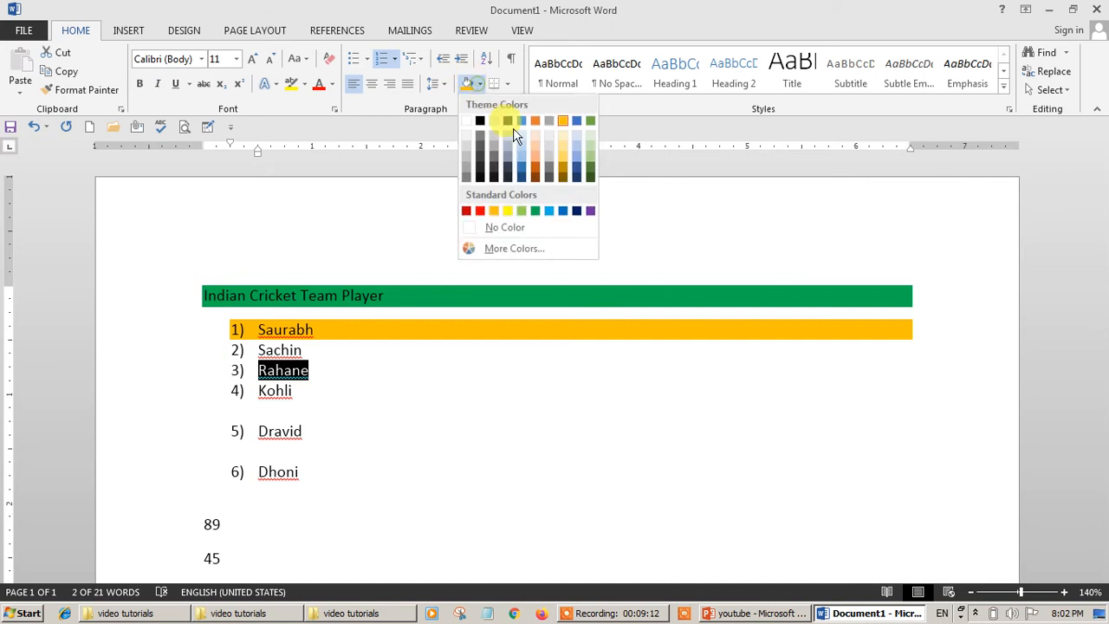
left_click(479, 210)
left_click(294, 406)
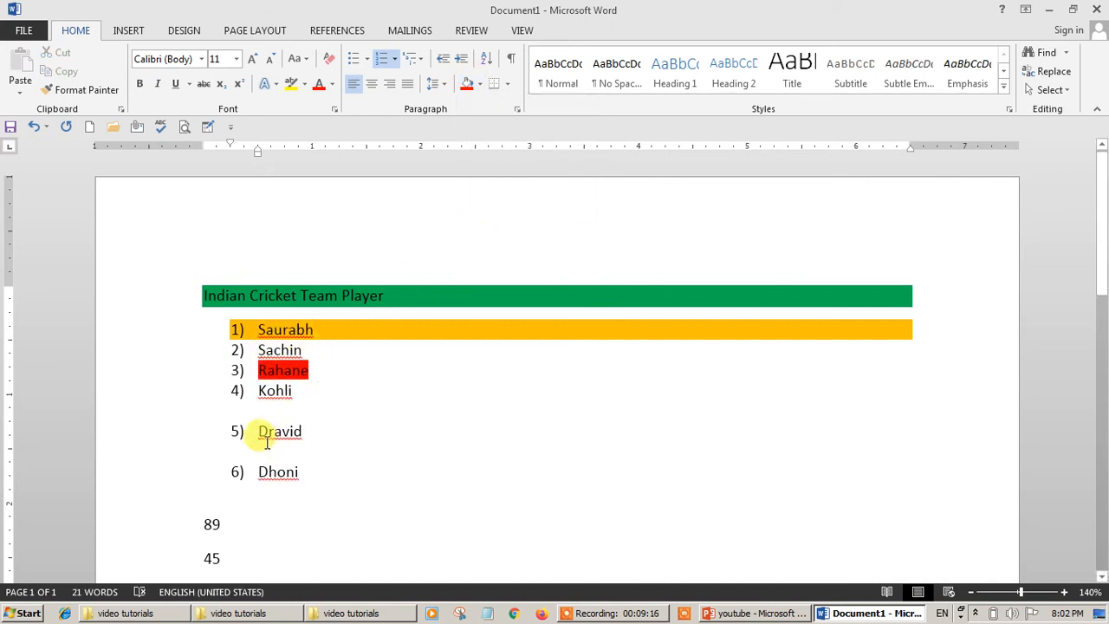
Step: Shade the whole fifth list paragraph, Dravid, with standard blue
left_click_drag(261, 431, 303, 449)
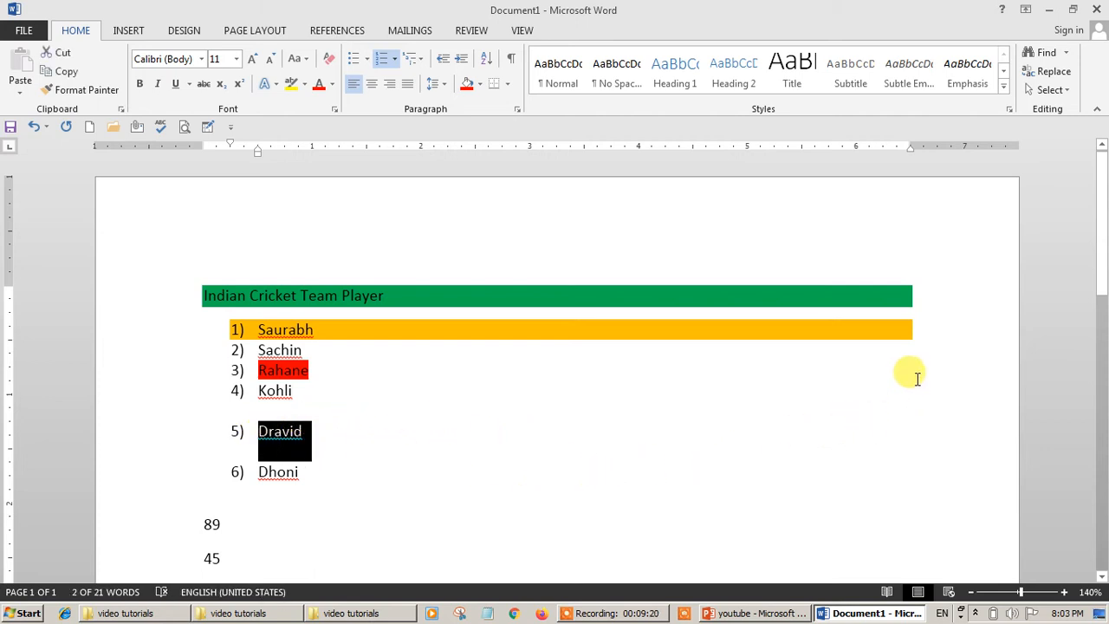
left_click(268, 432)
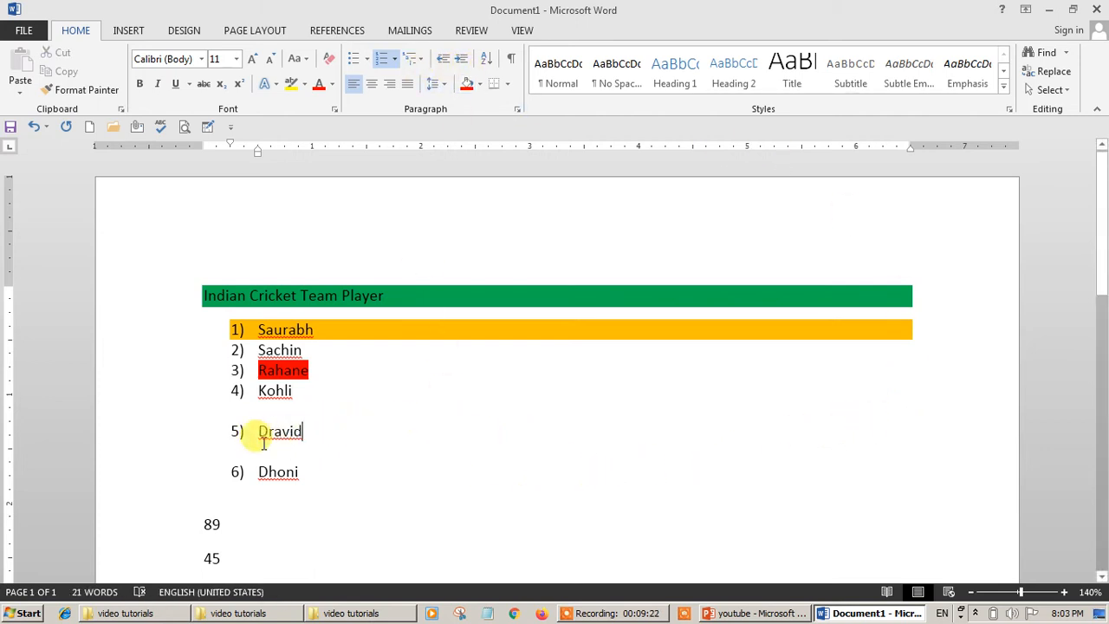
left_click_drag(389, 424, 312, 440)
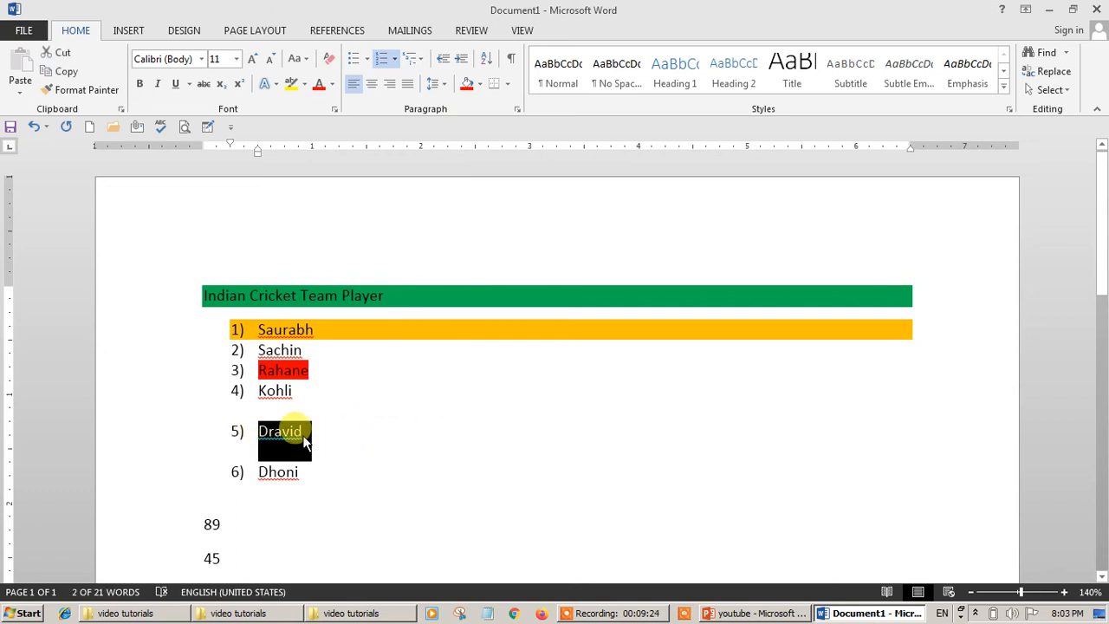
left_click(479, 84)
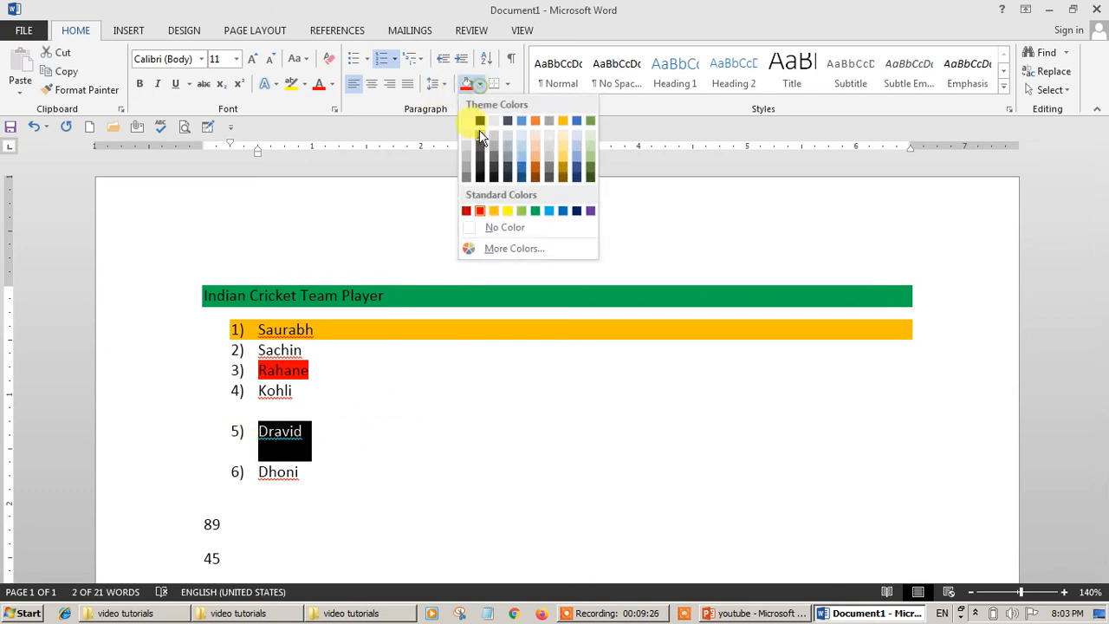
left_click(564, 212)
left_click(394, 452)
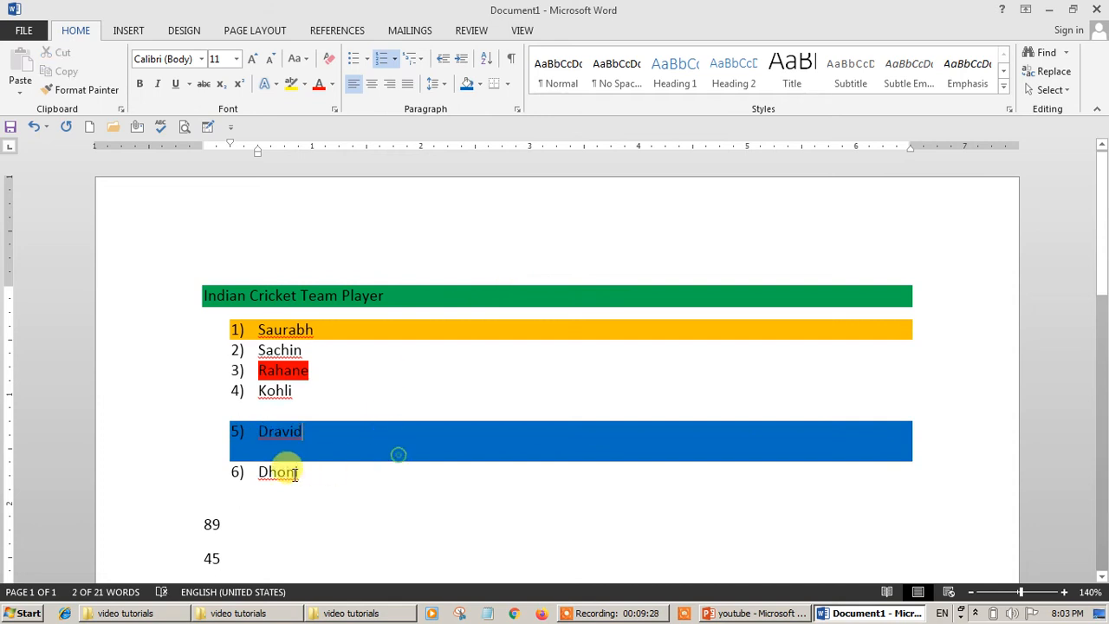
Step: Shade only the word Dhoni in the sixth list item with standard purple, leaving out its paragraph mark
left_click_drag(271, 471, 295, 470)
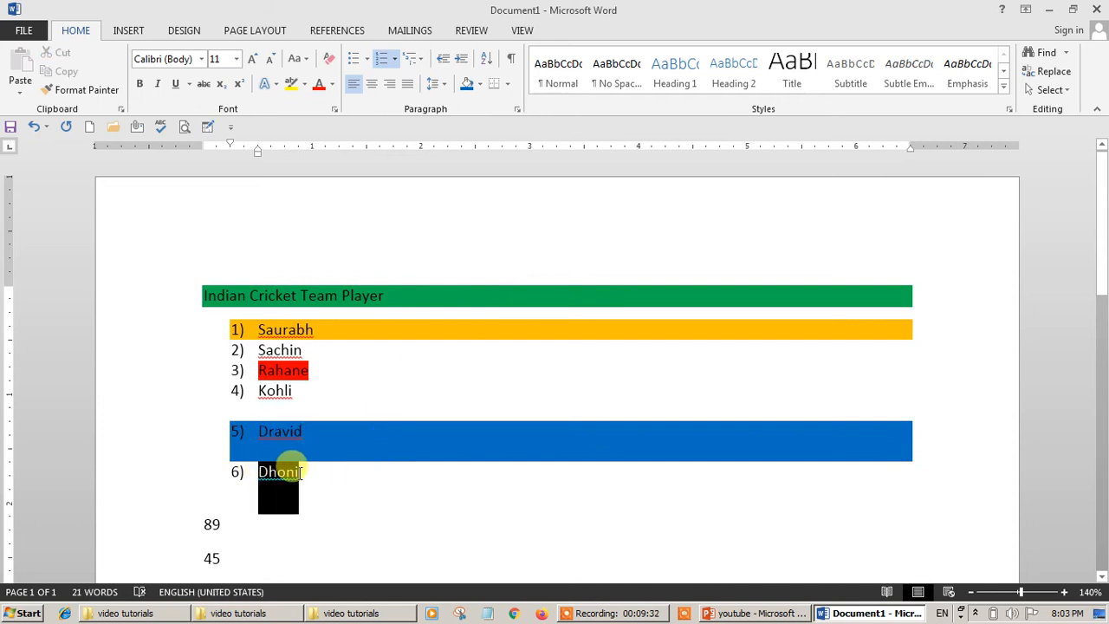
left_click(479, 84)
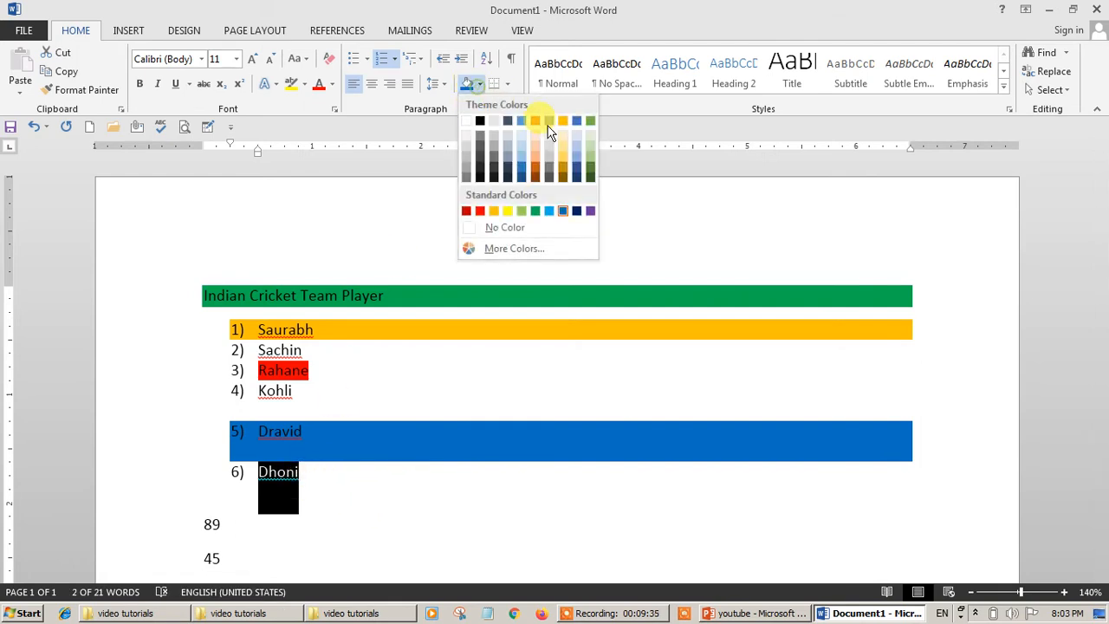
left_click(591, 211)
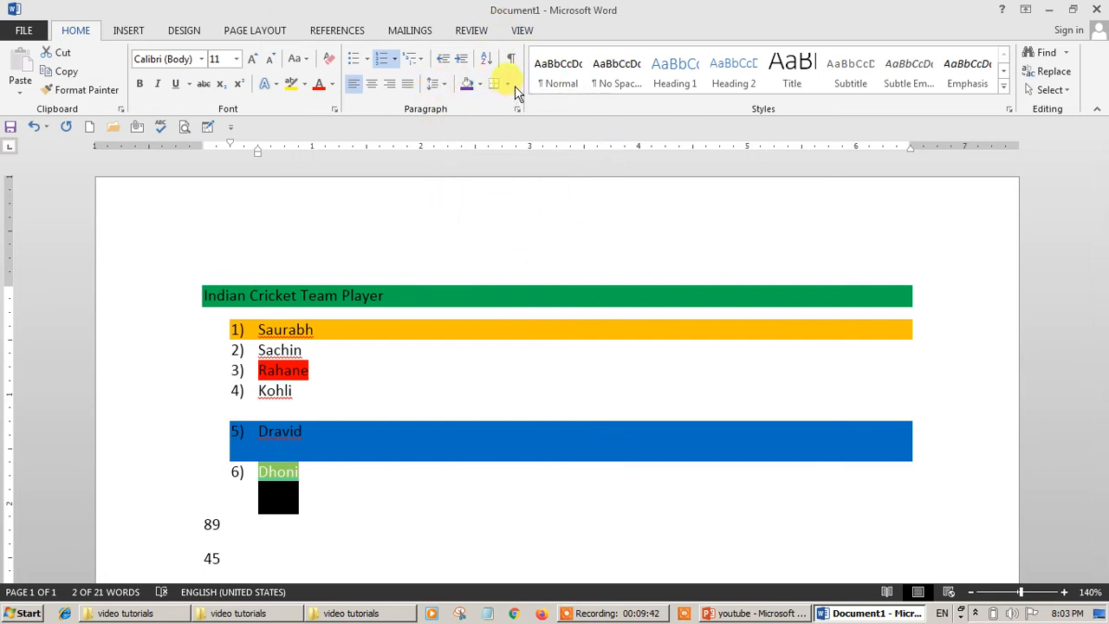
Step: Clear all formatting, including numbering and shading, from the heading and the six player names
left_click_drag(314, 511, 248, 291)
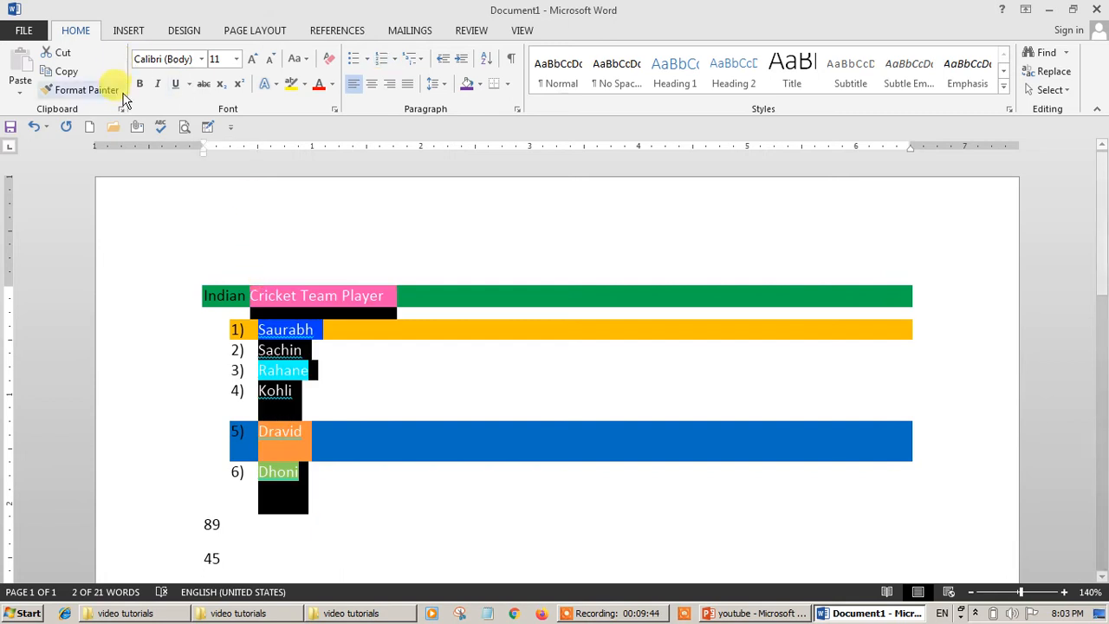
left_click(332, 66)
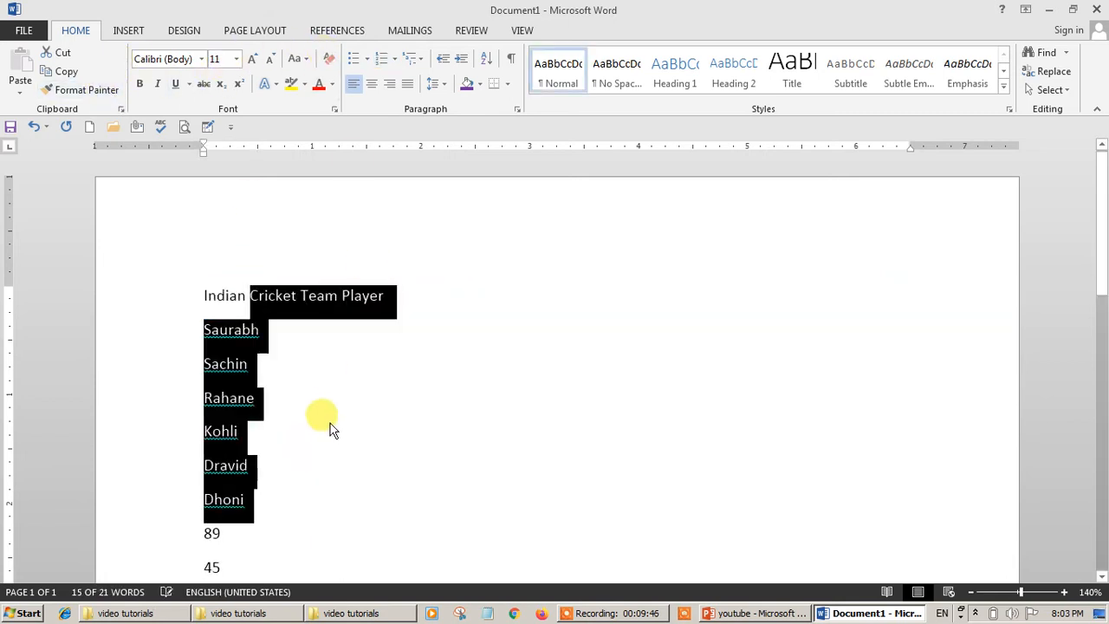
left_click(329, 424)
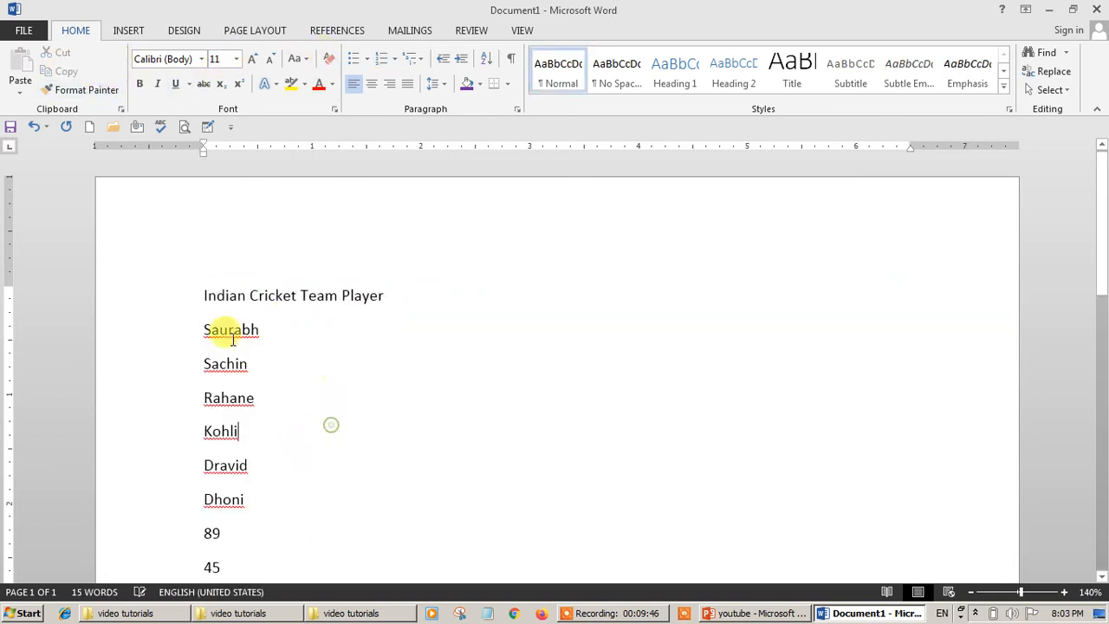
Step: Preview the All Borders option on the "Indian Cricket Team Player" heading without applying it
left_click(164, 300)
left_click(509, 85)
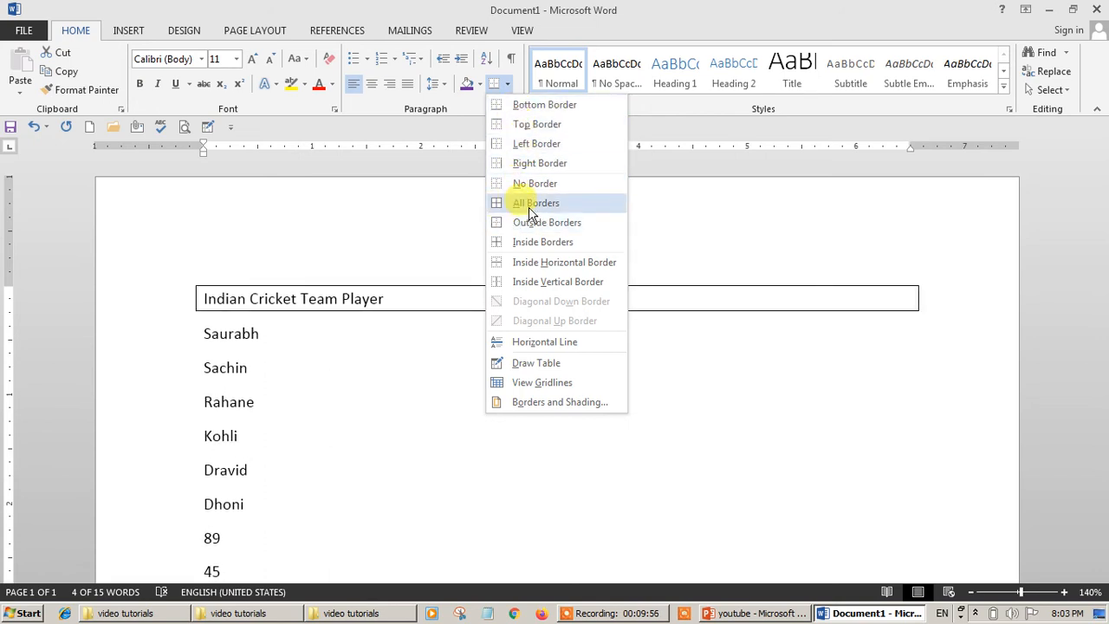
left_click(268, 297)
left_click(217, 289)
Step: Apply All Borders to the lines from the heading down to Kohli, and remove them again with No Border
left_click_drag(193, 297, 327, 436)
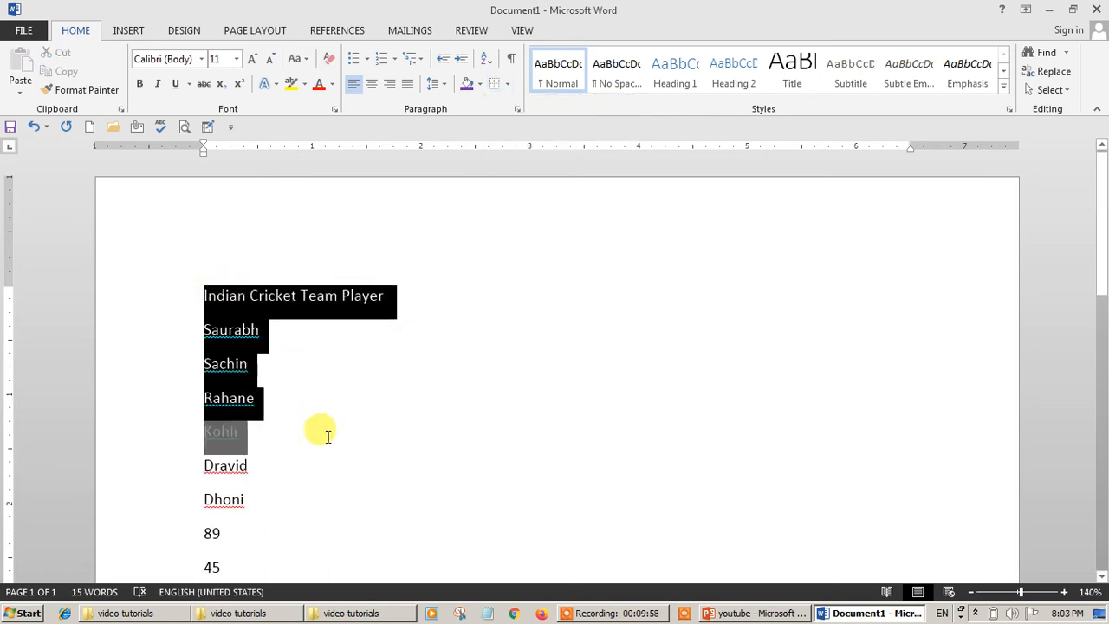
left_click(507, 83)
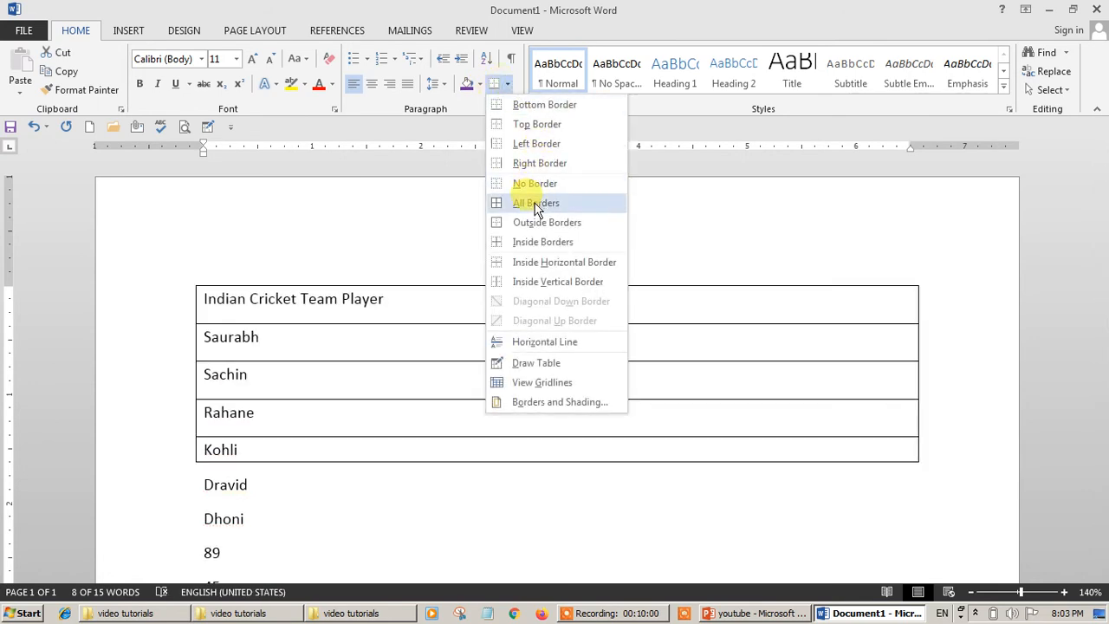
left_click(536, 207)
left_click(509, 86)
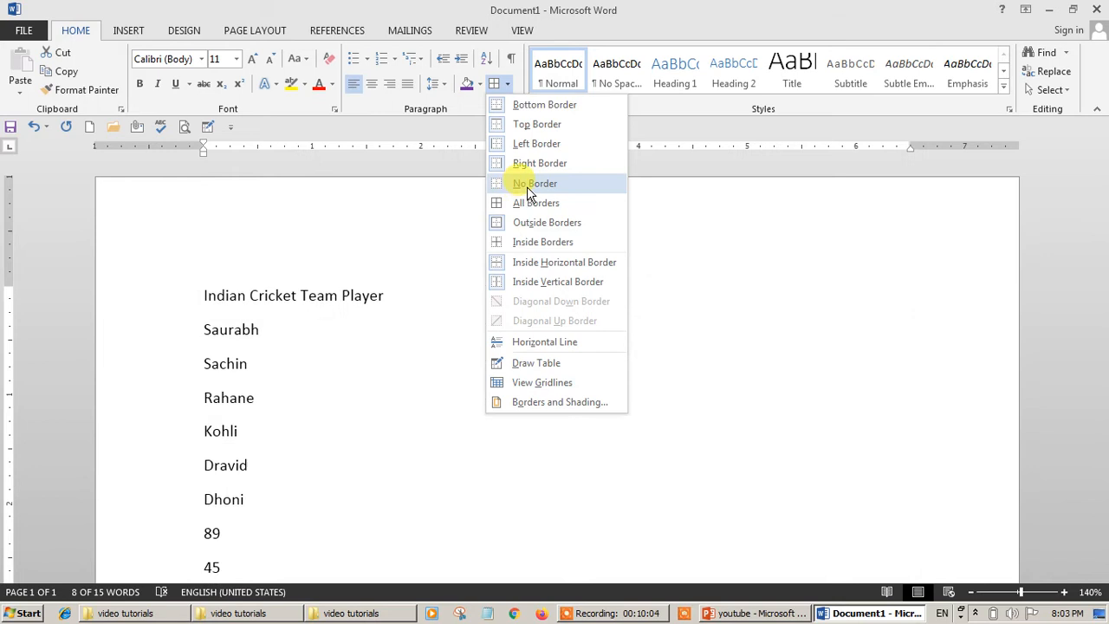
left_click(527, 184)
left_click(507, 86)
left_click(349, 317)
Step: Look through the border options, including Outside Borders, with the heading paragraph selected
left_click(247, 294)
left_click(191, 295)
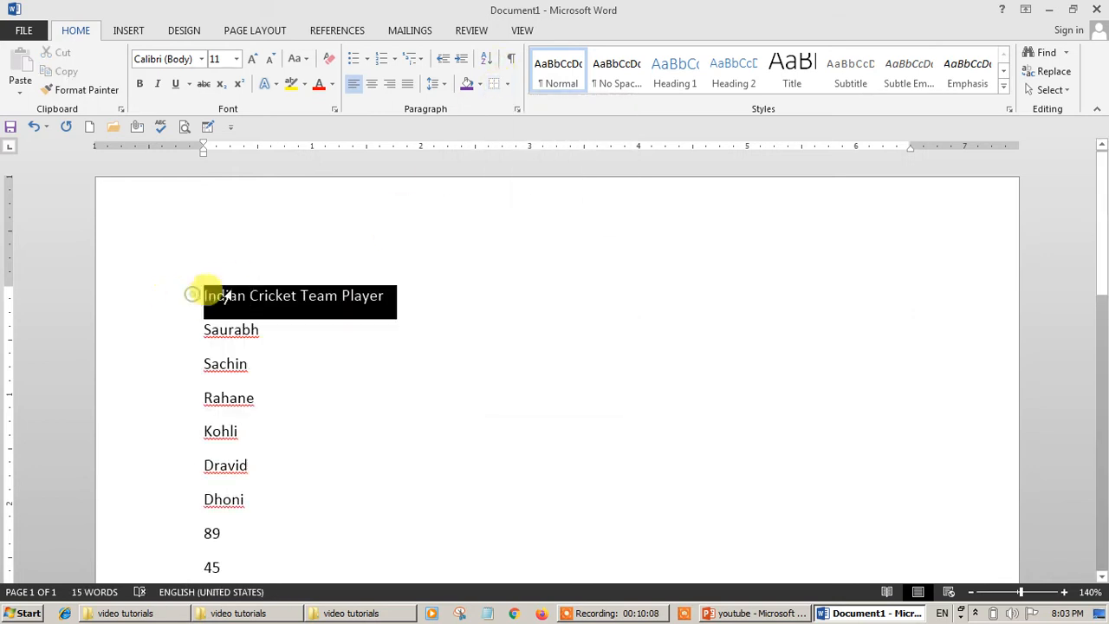
left_click(507, 83)
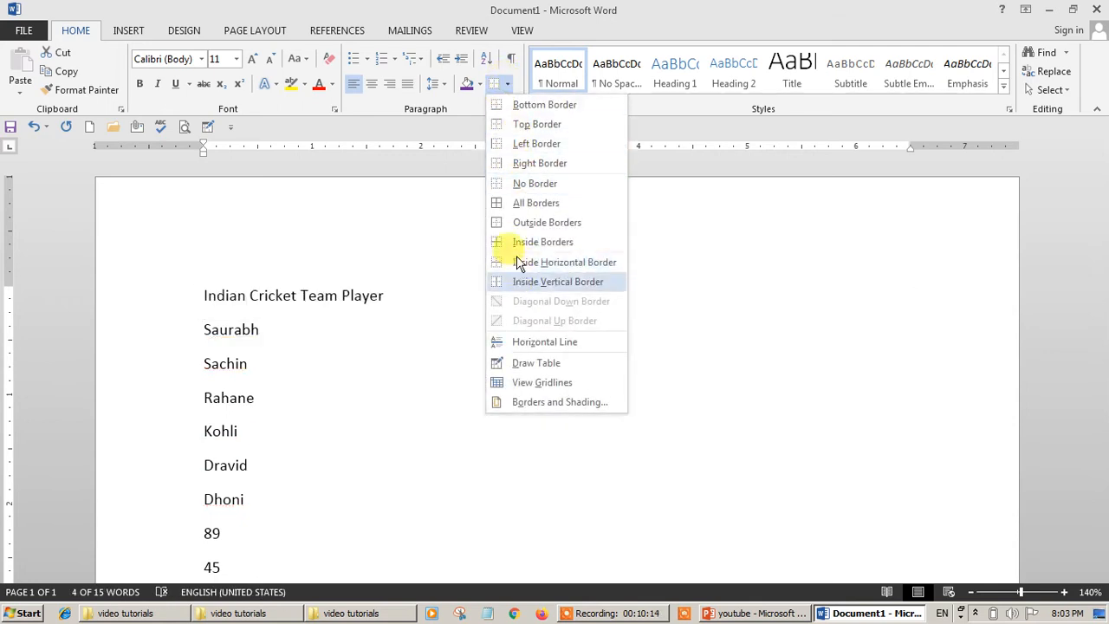
left_click(516, 227)
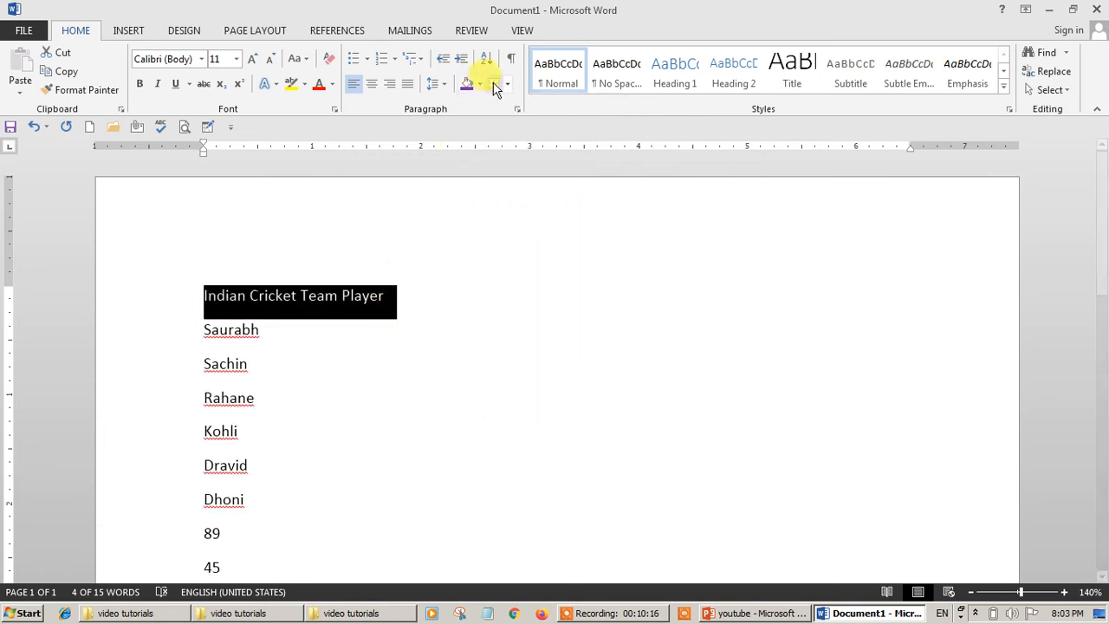
left_click(501, 298)
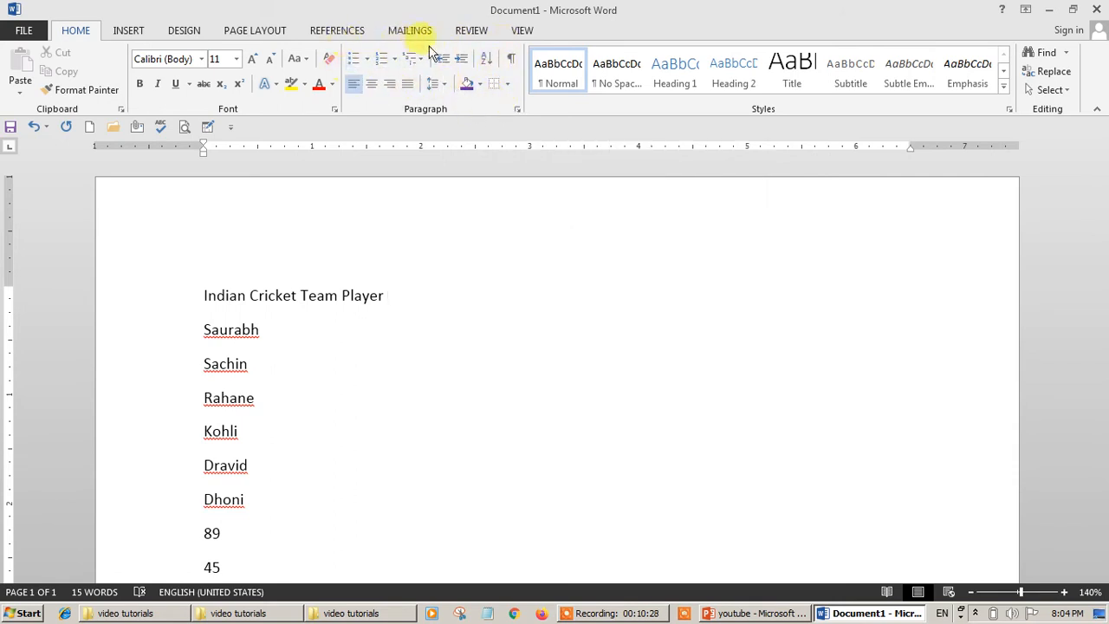
Step: Preview the gallery styles, including Intense Emphasis, on the heading, names and numbers without applying any
scroll(527, 277, "down", 3)
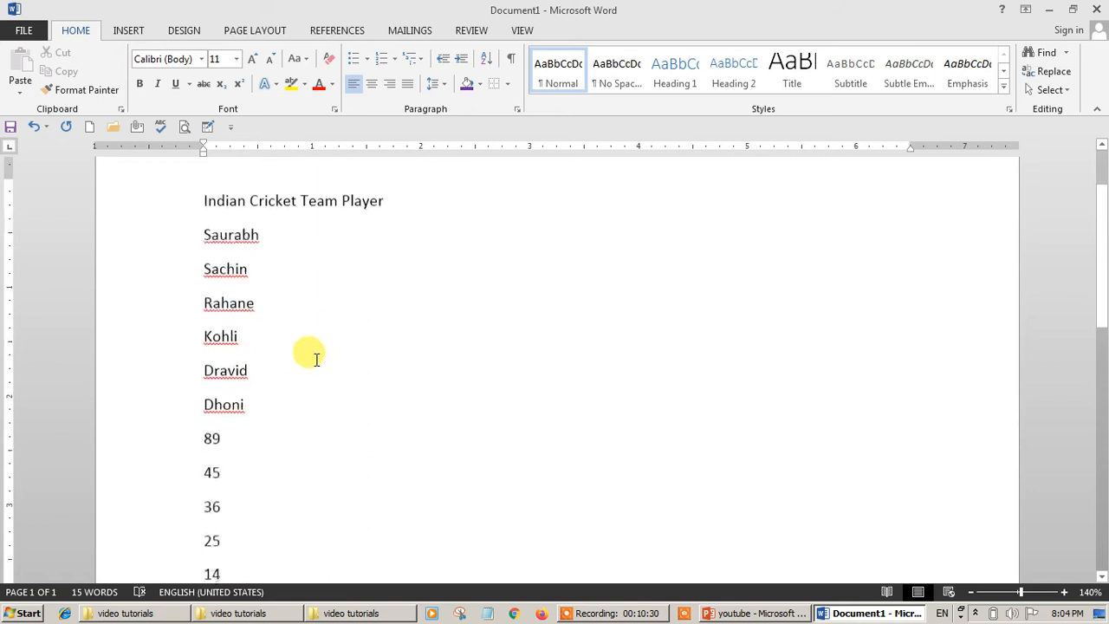
scroll(513, 265, "up", 3)
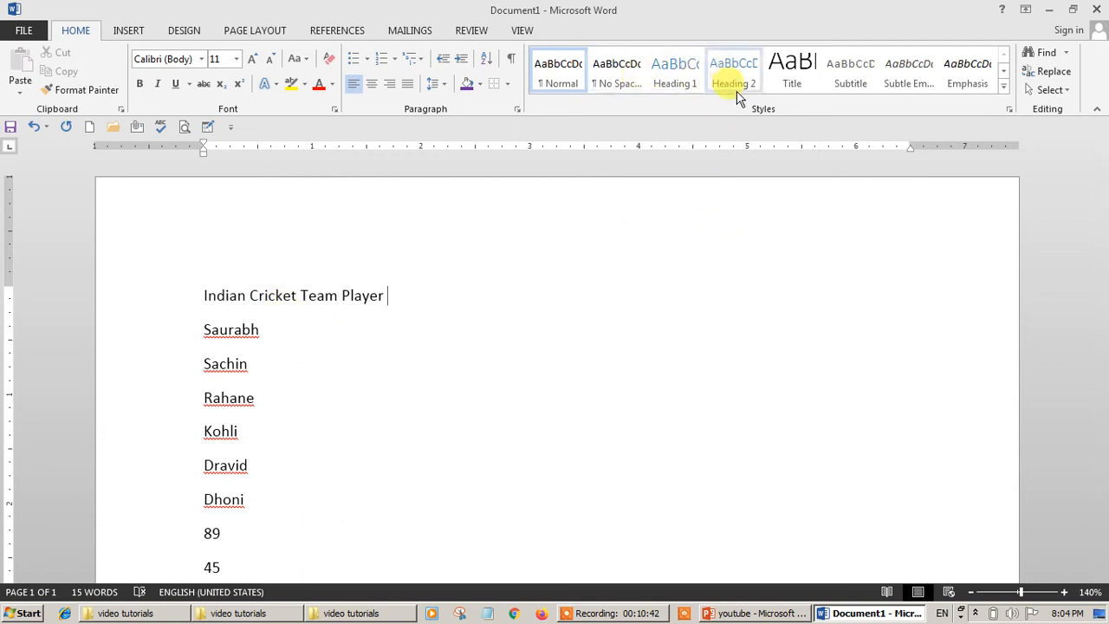
left_click_drag(154, 303, 294, 554)
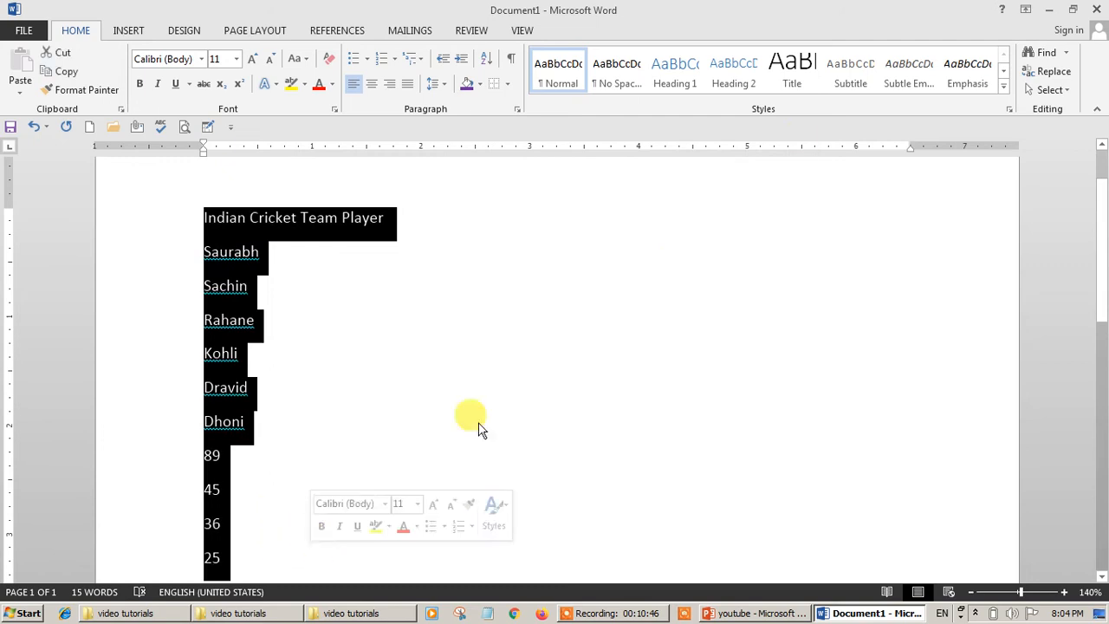
left_click(1002, 89)
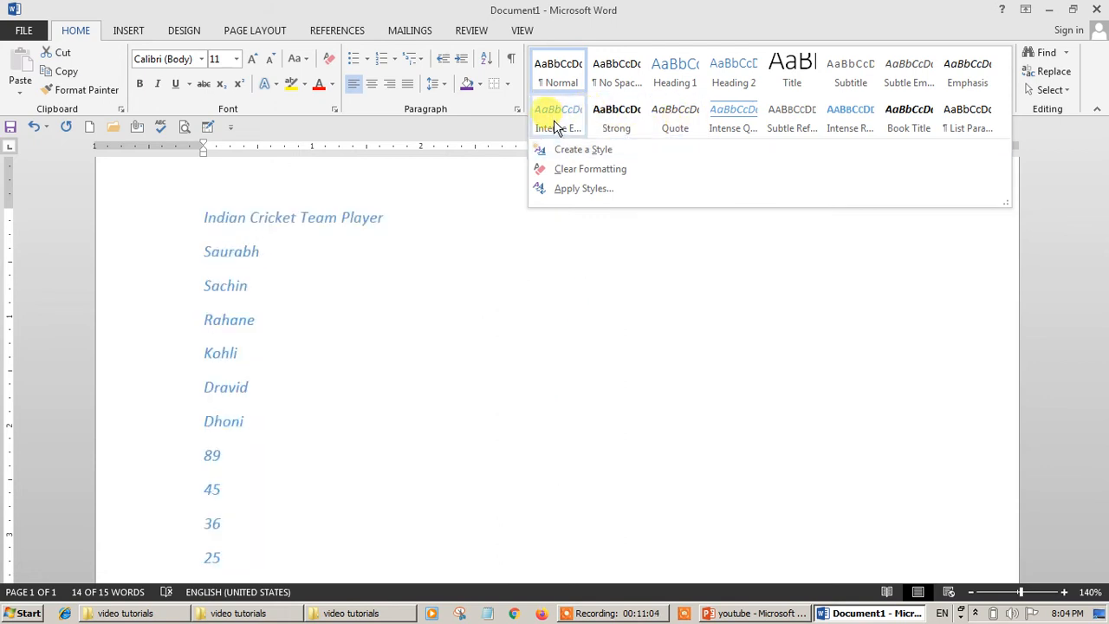
key("Escape")
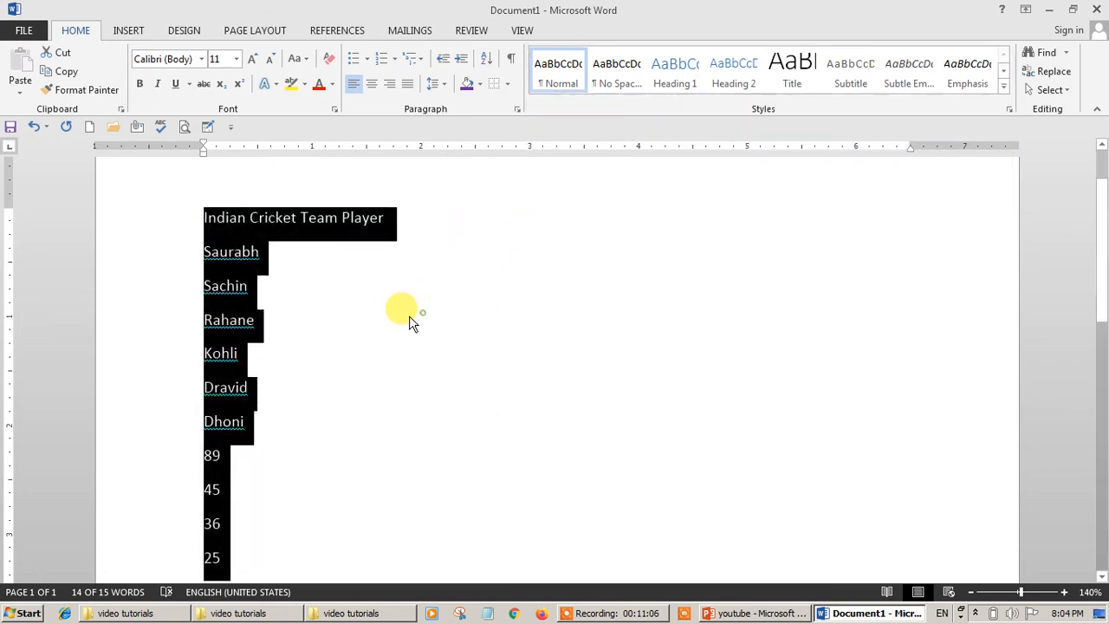
left_click(884, 200)
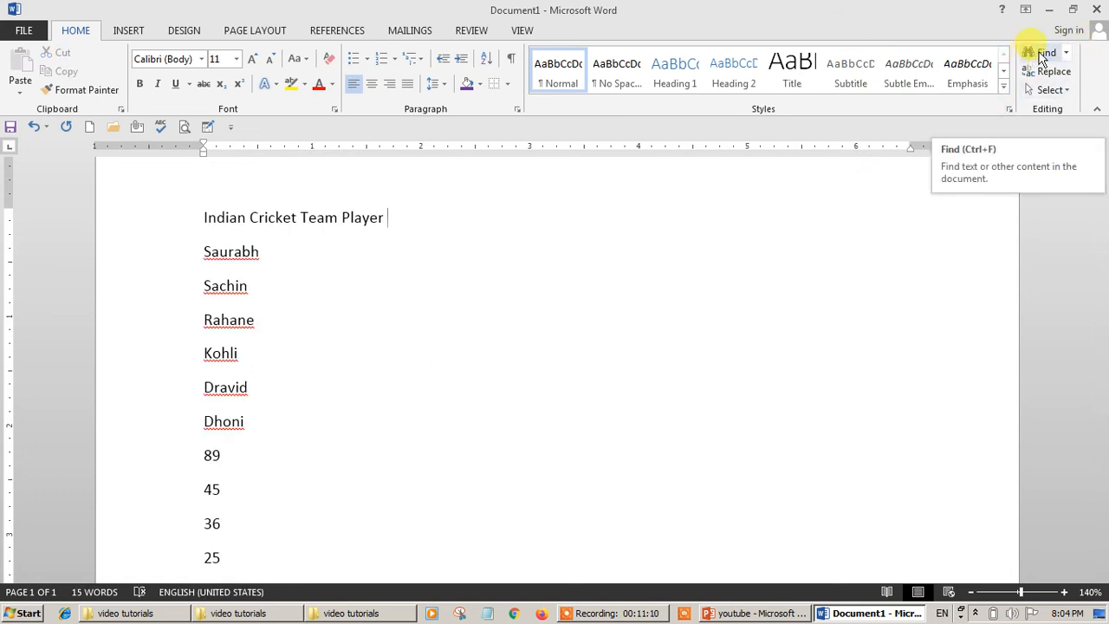
Step: Search the document for "sa" and close the search results
left_click(1044, 54)
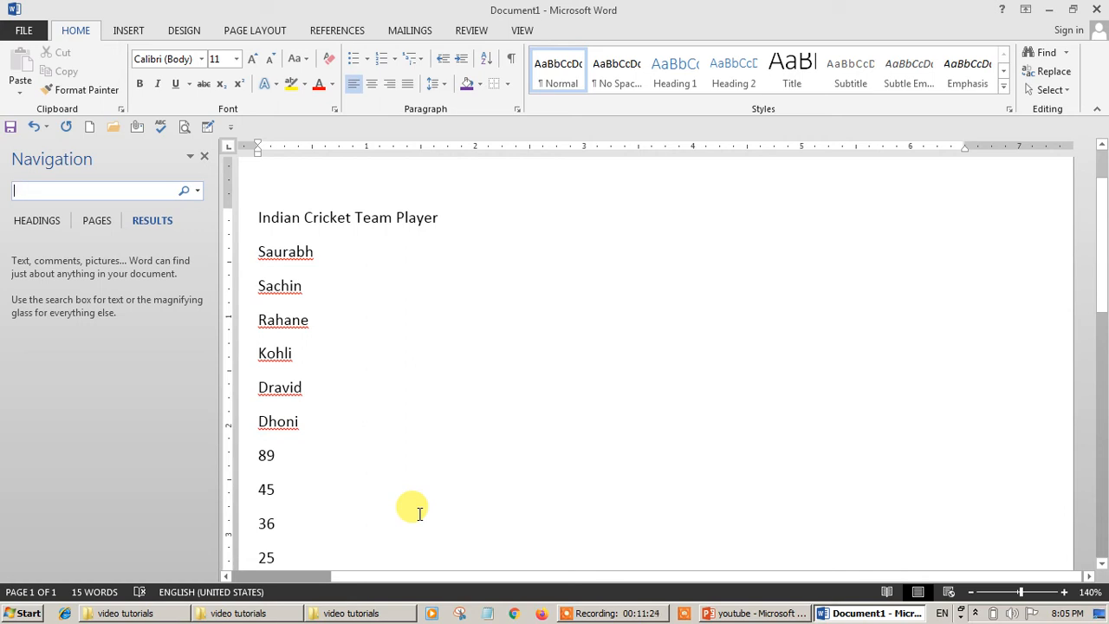
type("sa")
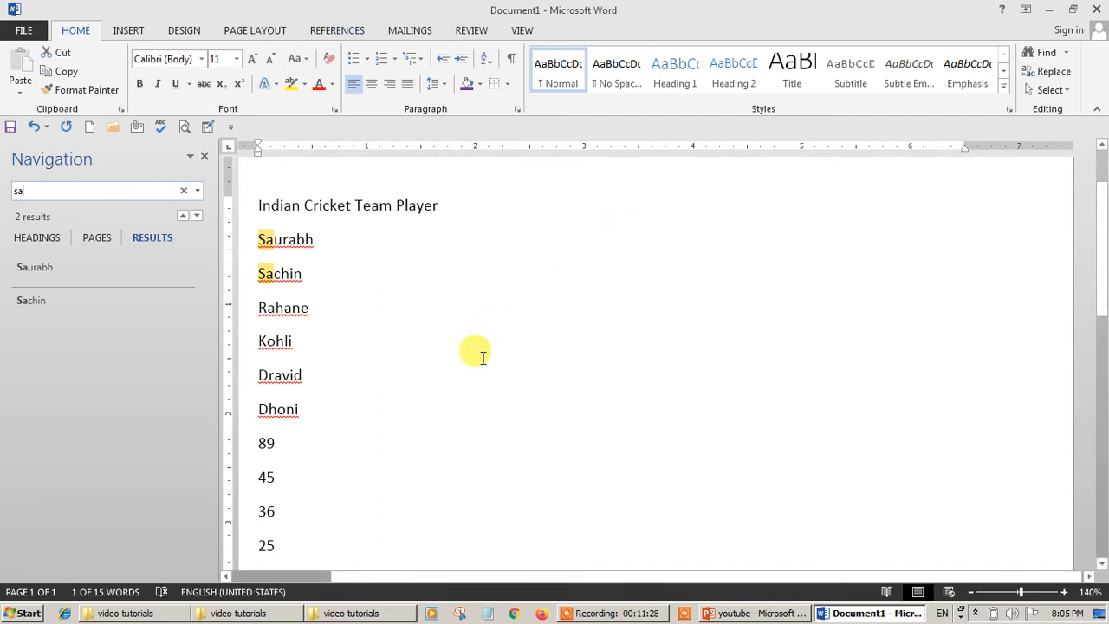
left_click(204, 156)
Step: Delete the whole document content and generate sample paragraphs with =rand()
key("ctrl+a")
key("Delete")
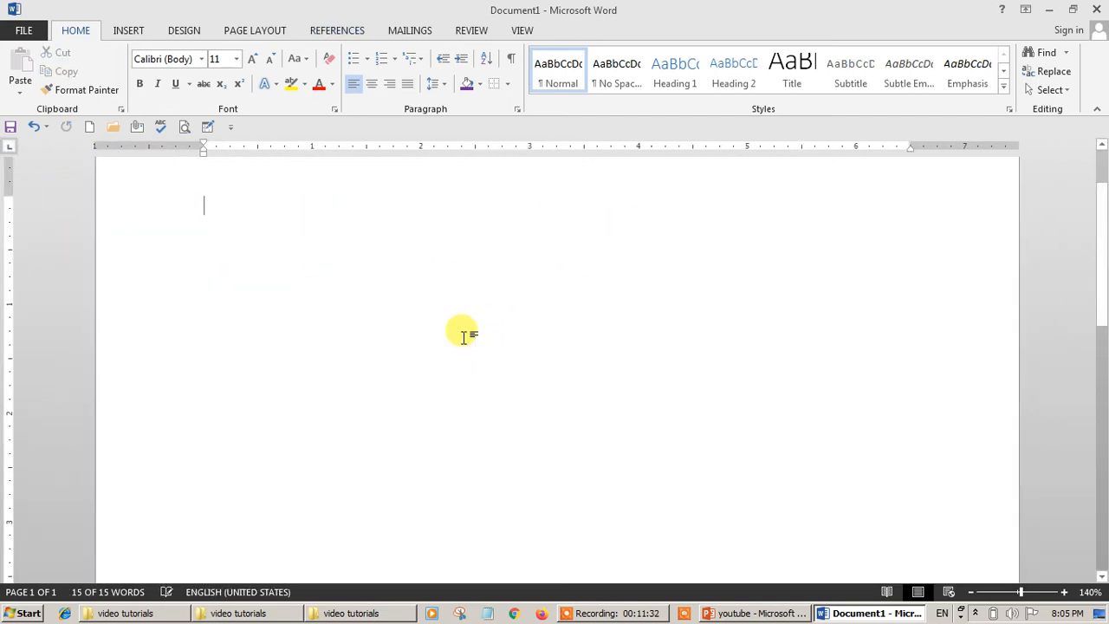
type("=rand(")
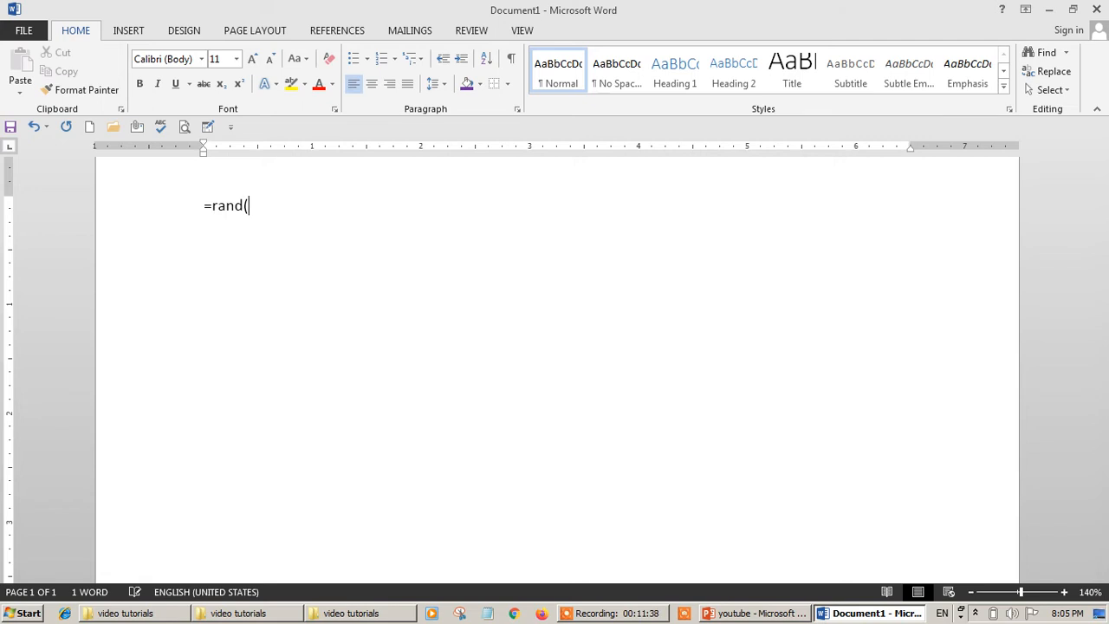
type(")")
key("Return")
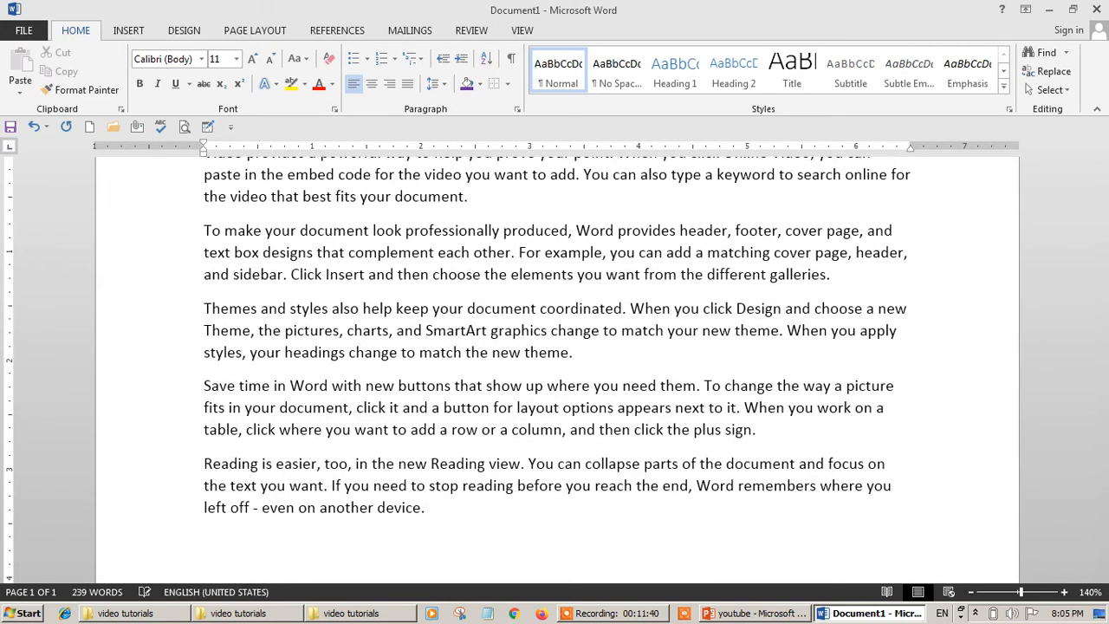
scroll(519, 416, "up", 2)
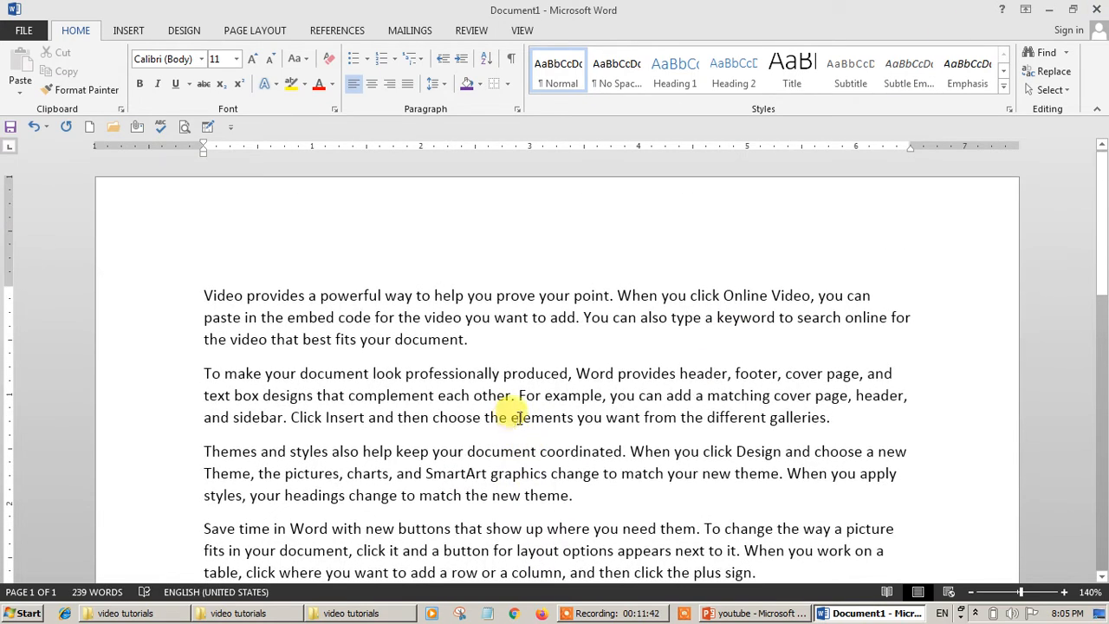
scroll(520, 413, "down", 1)
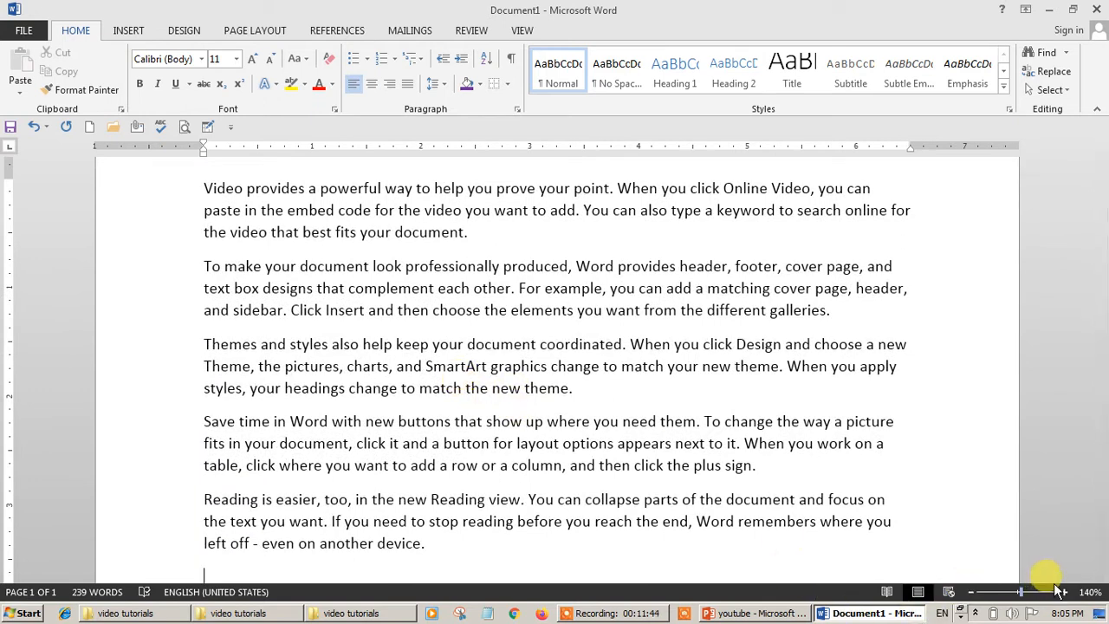
left_click(1008, 592)
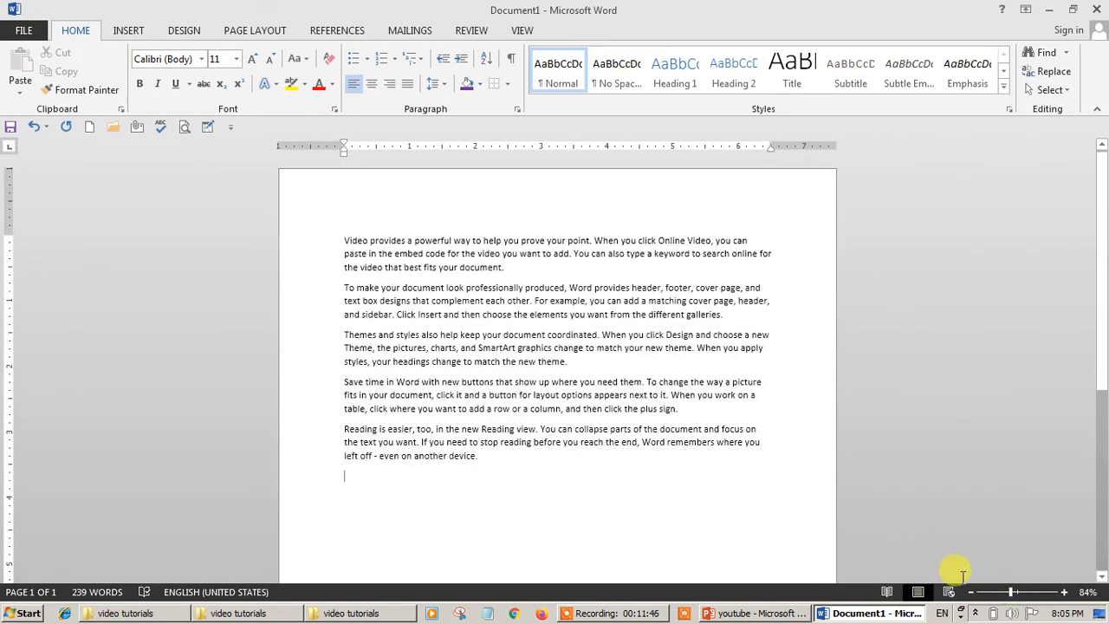
left_click(1015, 591)
scroll(823, 416, "up", 1)
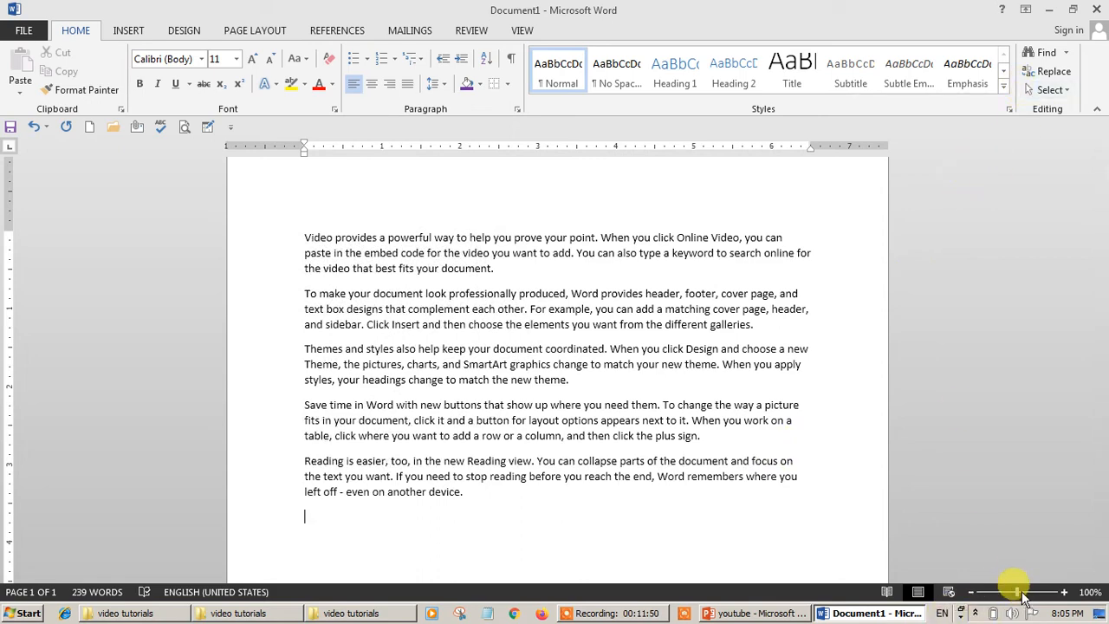
scroll(1014, 465, "up", 4, "ctrl")
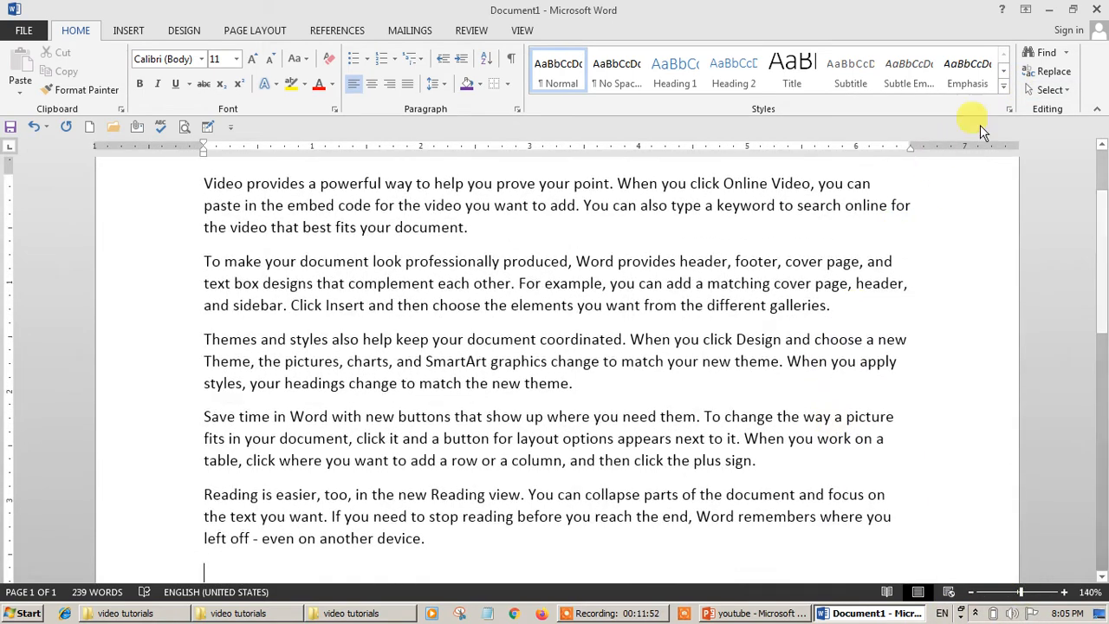
Step: Search the document for "online" and "your", and close the search results
left_click(1039, 52)
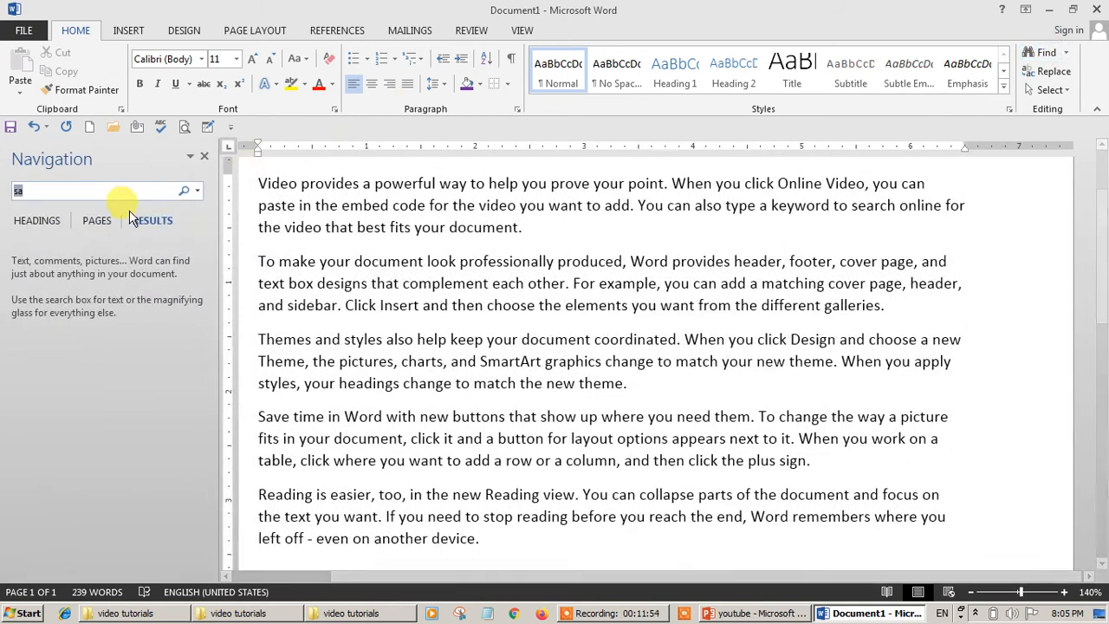
type("Sa")
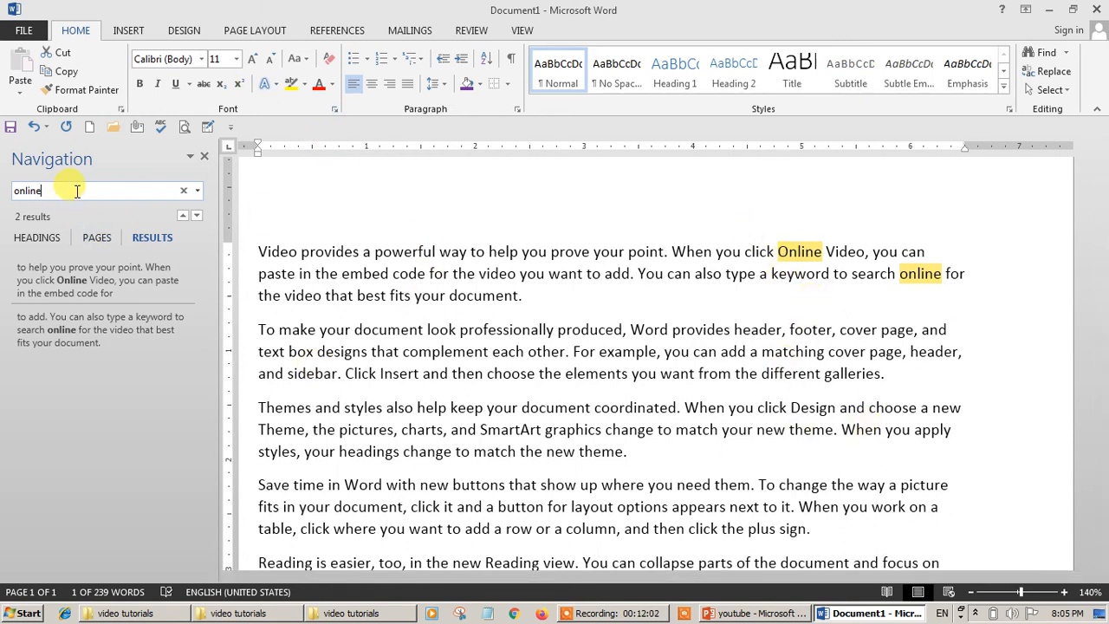
key("BackSpace")
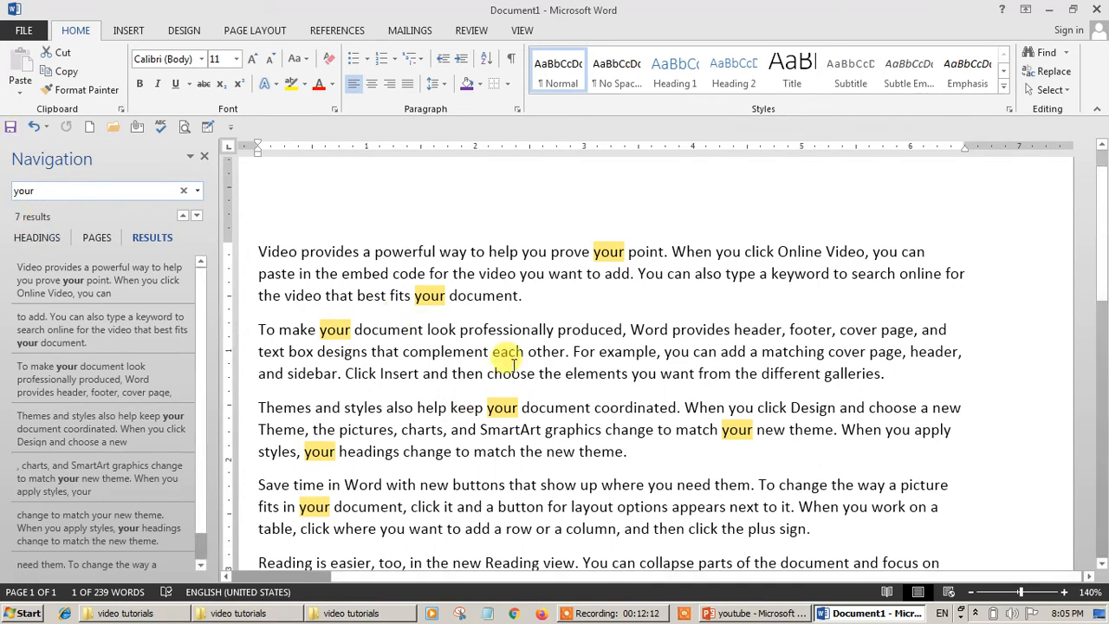
left_click(204, 157)
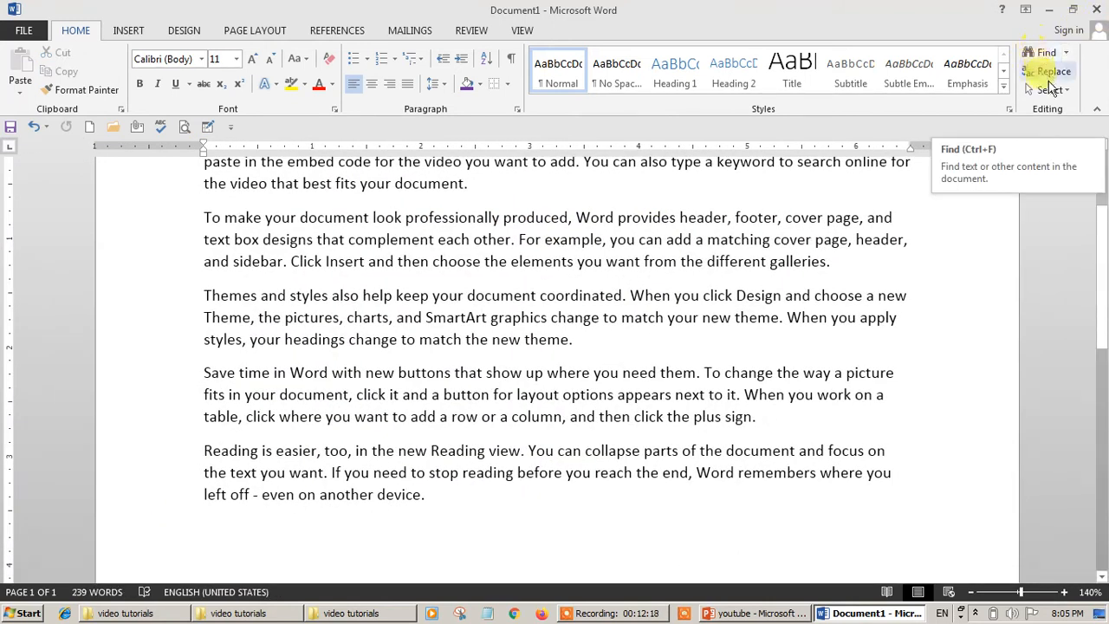
left_click(685, 339)
scroll(689, 341, "up", 2)
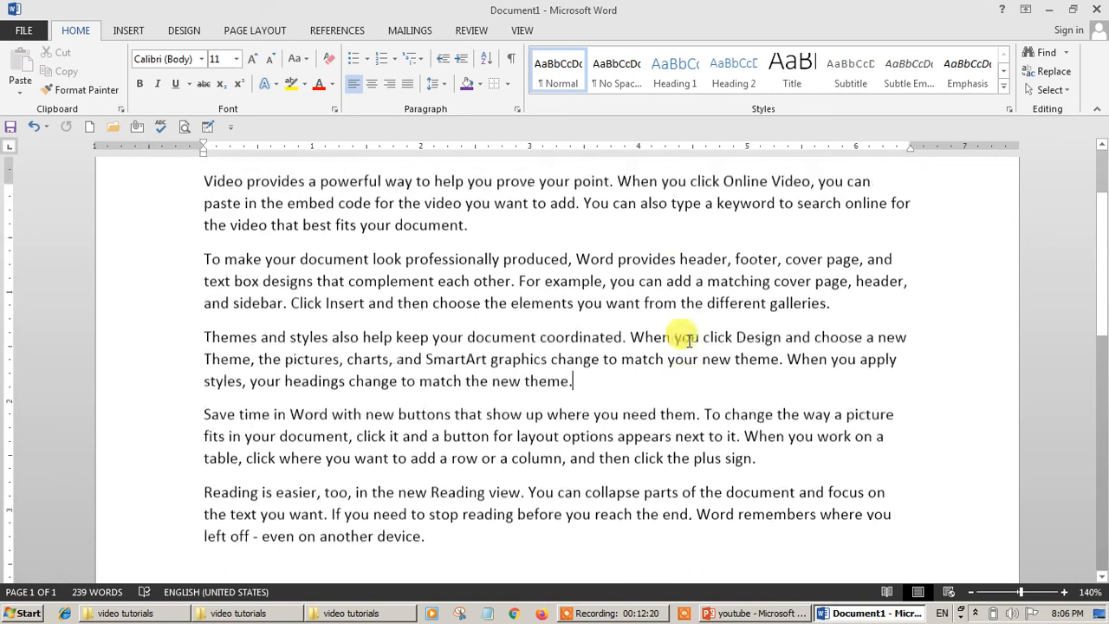
scroll(689, 341, "up", 3)
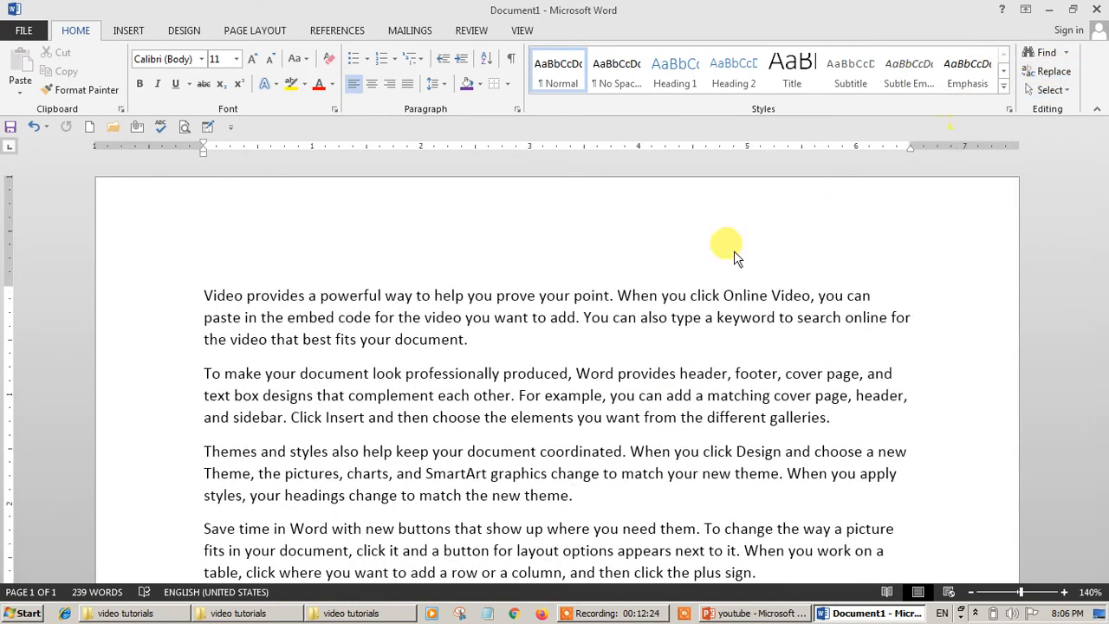
scroll(639, 345, "down", 1)
scroll(639, 345, "down", 3)
scroll(630, 351, "up", 1)
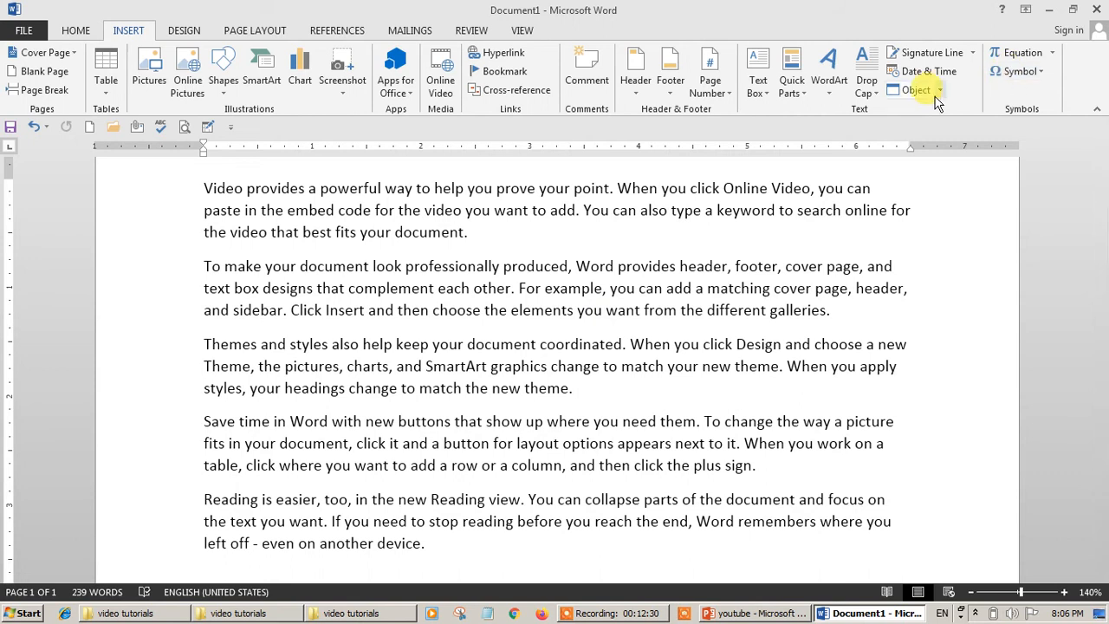
Step: Replace every occurrence of "your" with "his" throughout the document and close Find and Replace
left_click(82, 30)
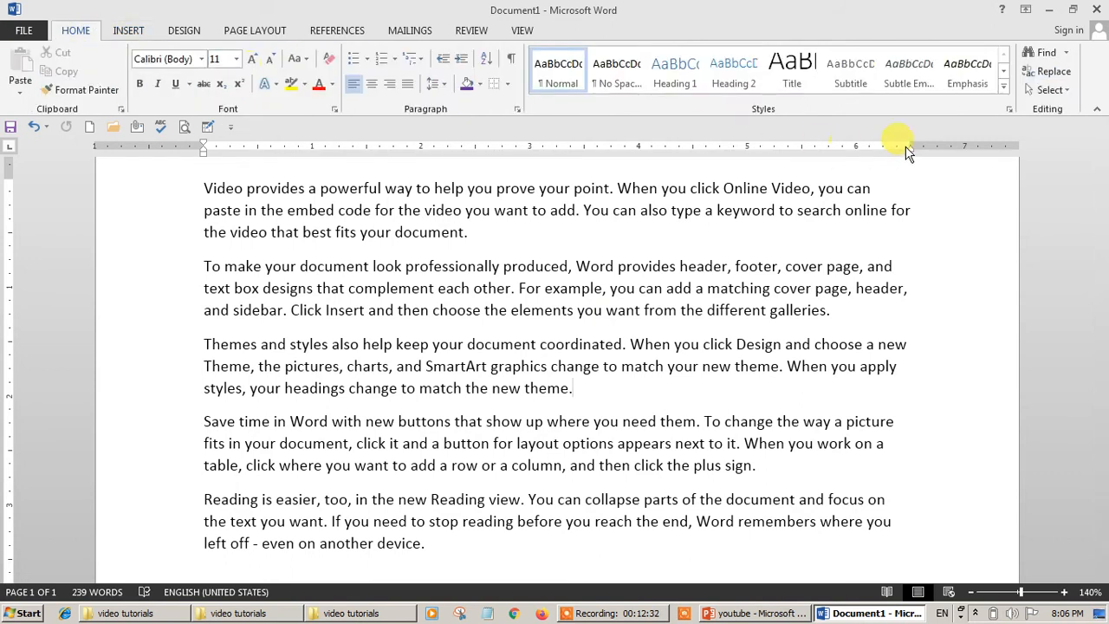
left_click(1054, 72)
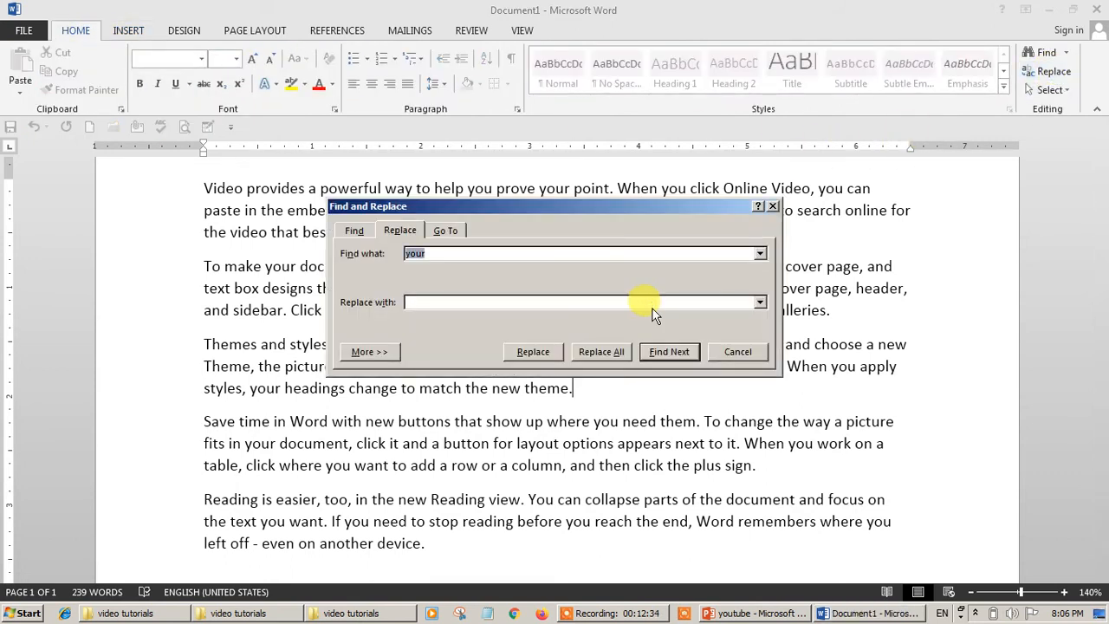
type("your")
left_click(418, 303)
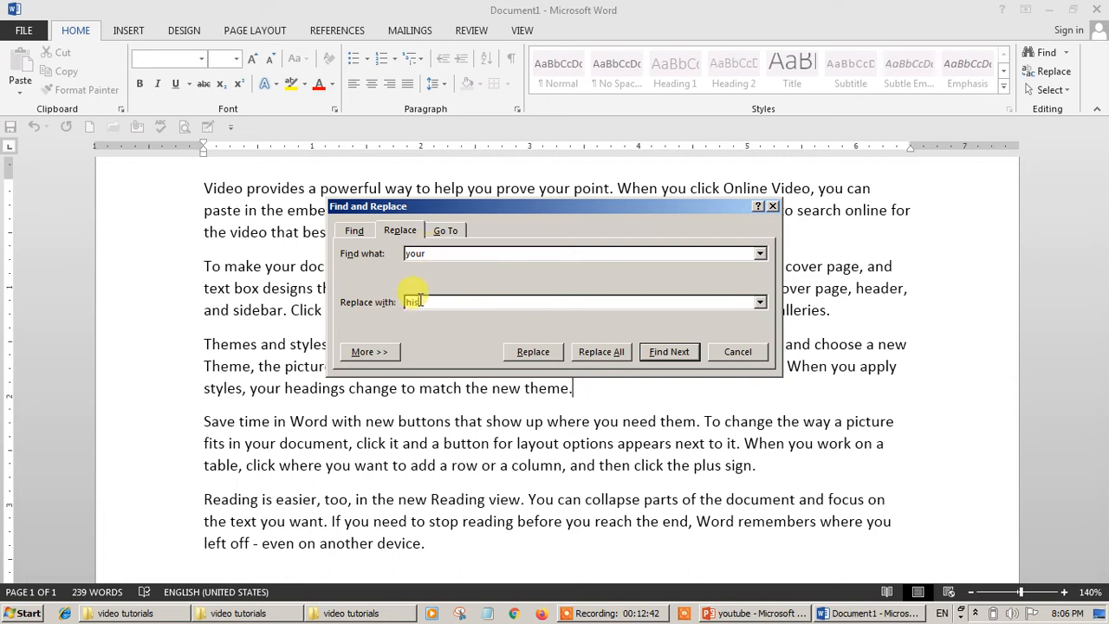
left_click(526, 352)
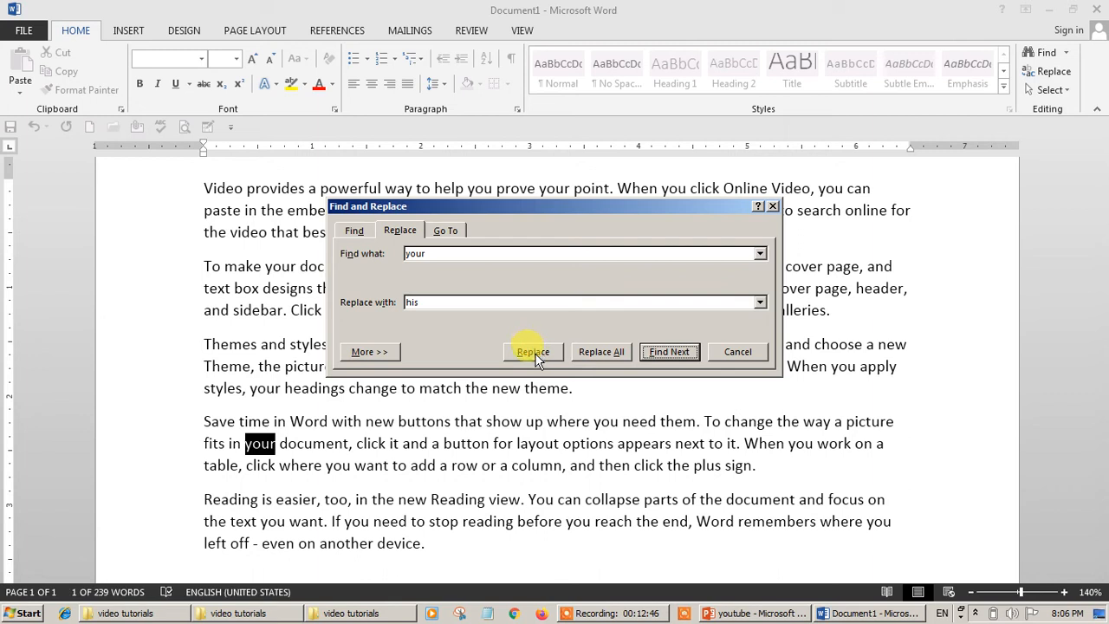
left_click(598, 355)
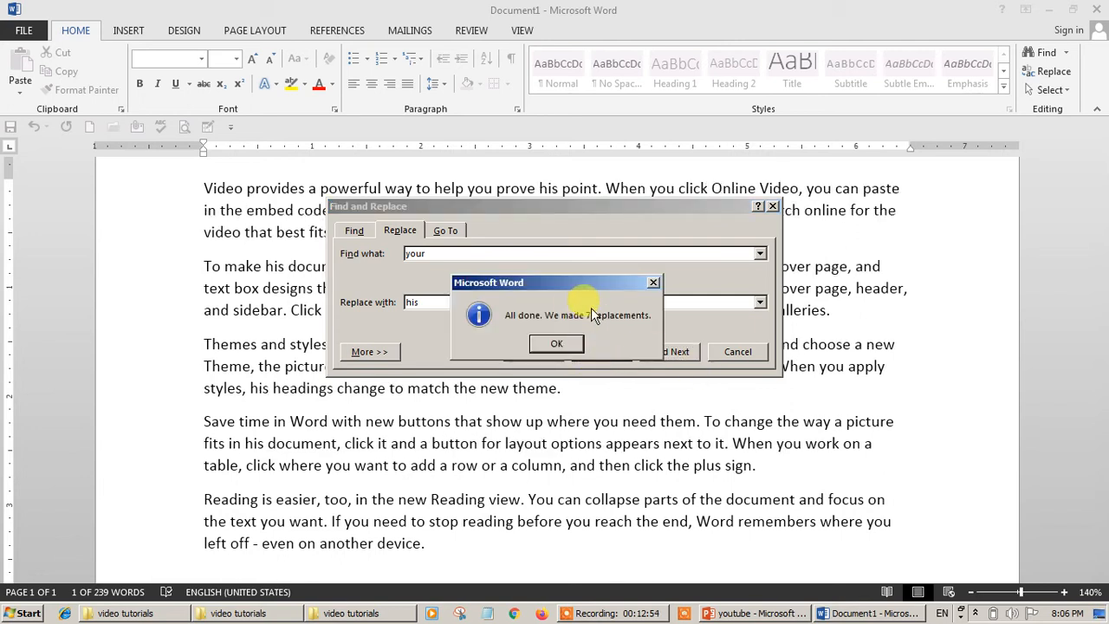
left_click(577, 341)
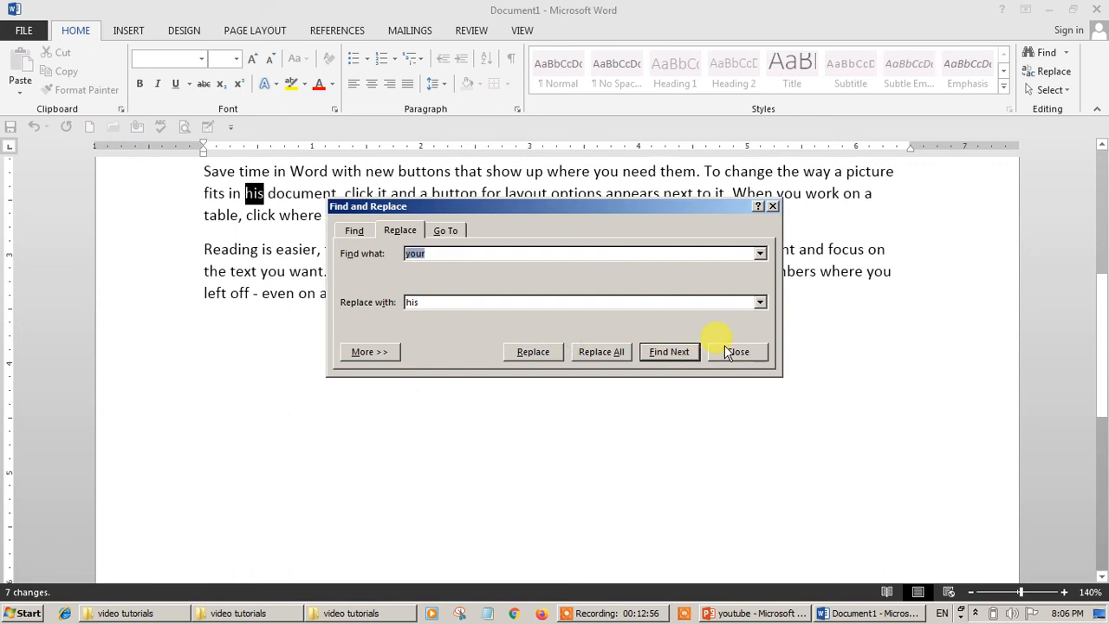
left_click(724, 346)
Step: Search the document for "his" to check the replaced words, and close the search results
scroll(724, 389, "up", 3)
left_click(725, 398)
scroll(694, 407, "up", 2)
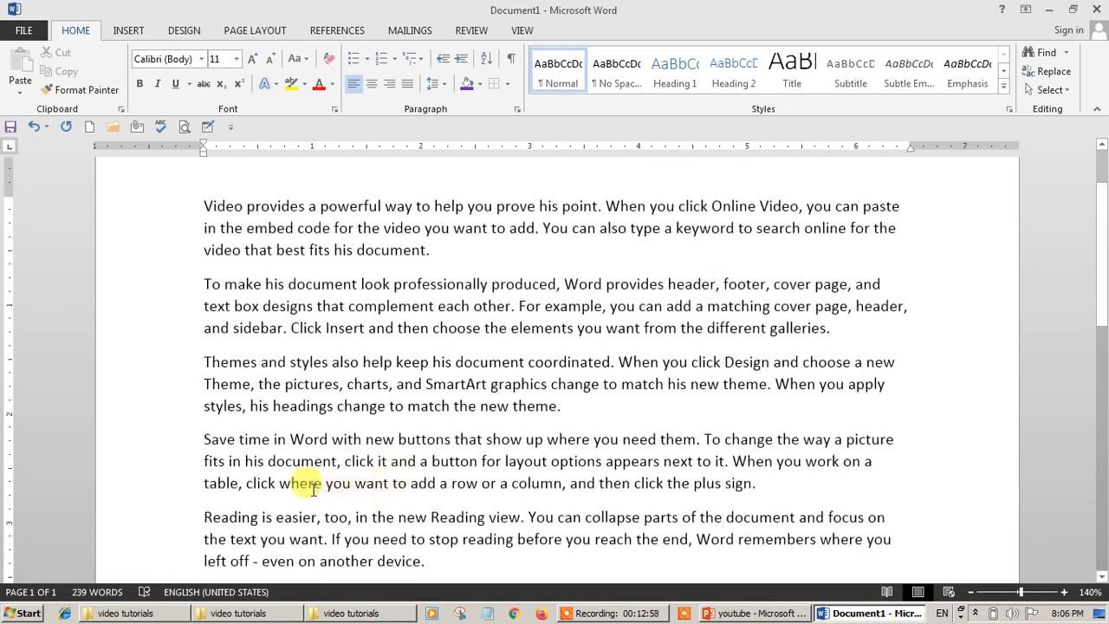
scroll(404, 384, "up", 2)
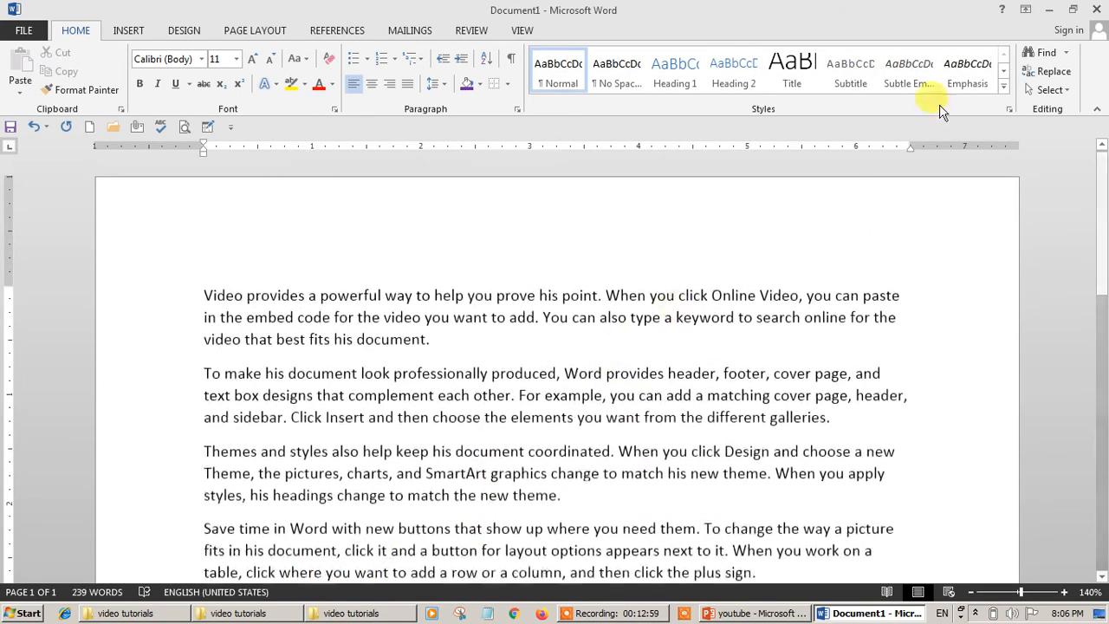
left_click(1039, 53)
type("his")
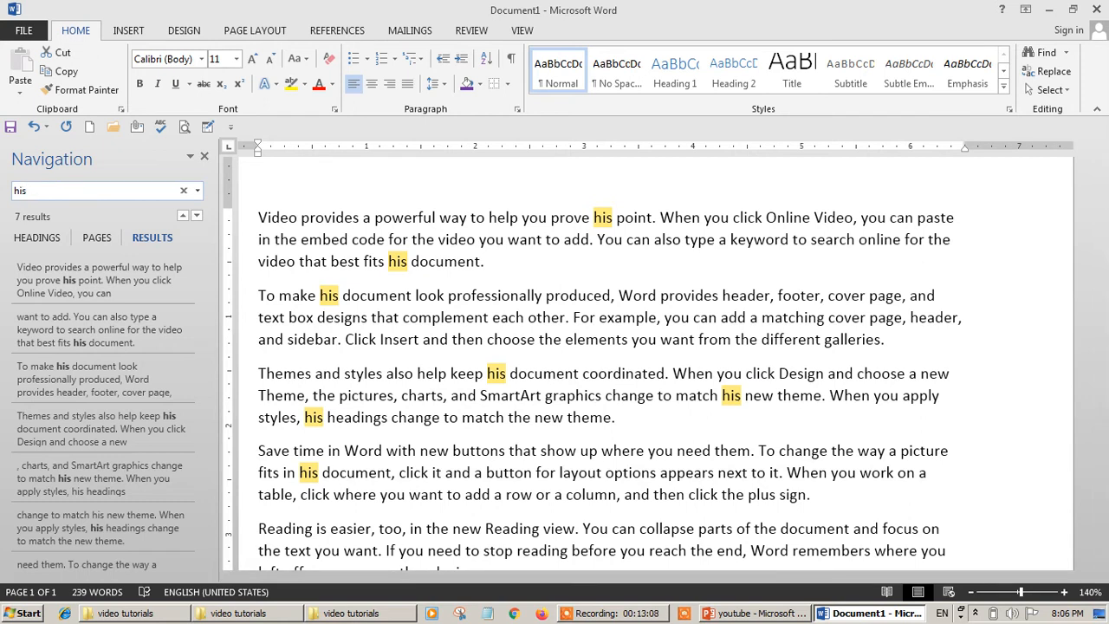
left_click(204, 156)
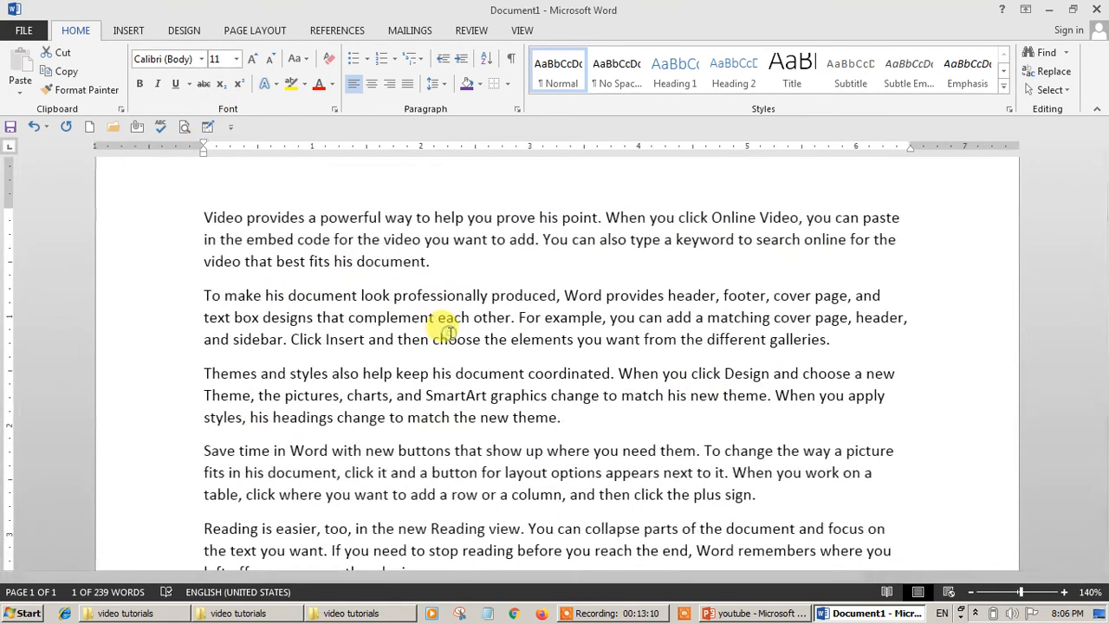
Step: Replace every occurrence of "his" with "India" throughout the document and close Find and Replace
left_click(1050, 71)
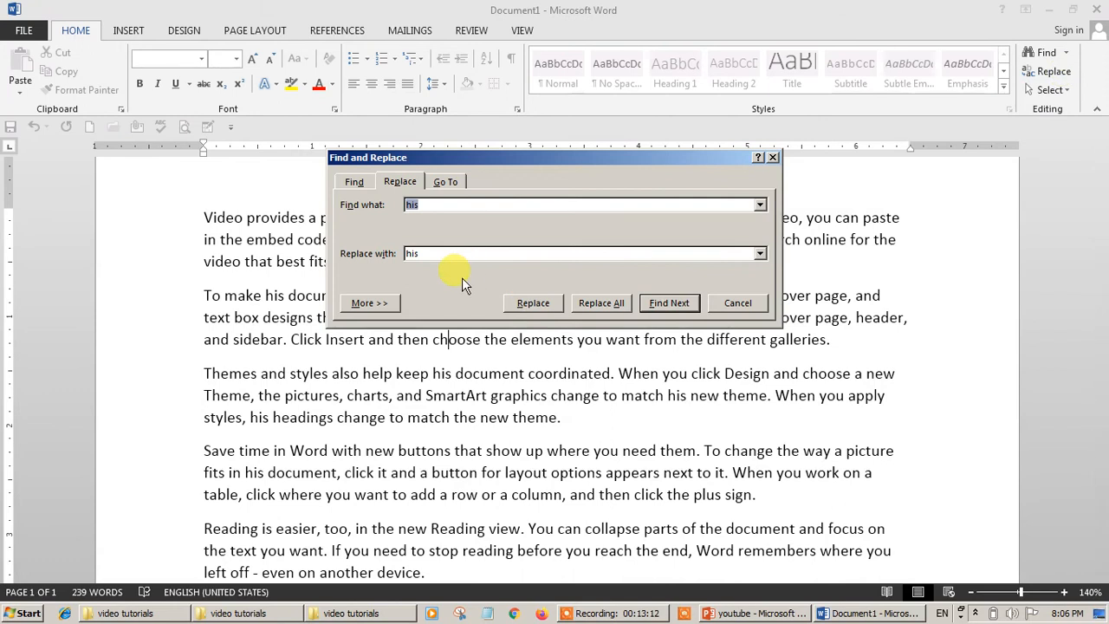
key("BackSpace")
left_click(445, 251)
key("BackSpace")
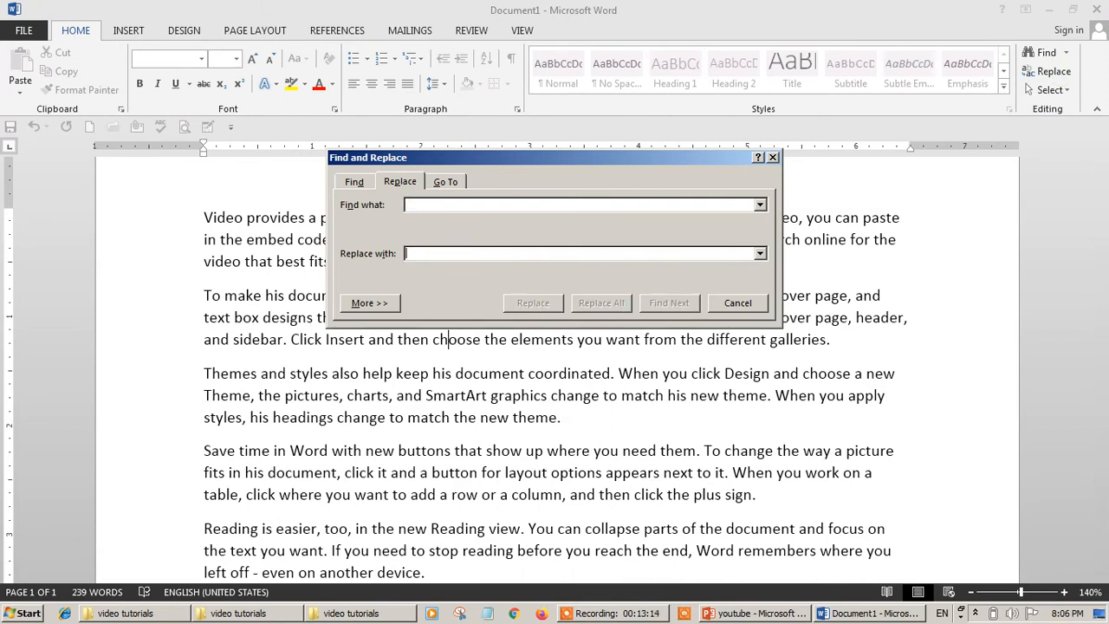
left_click(459, 202)
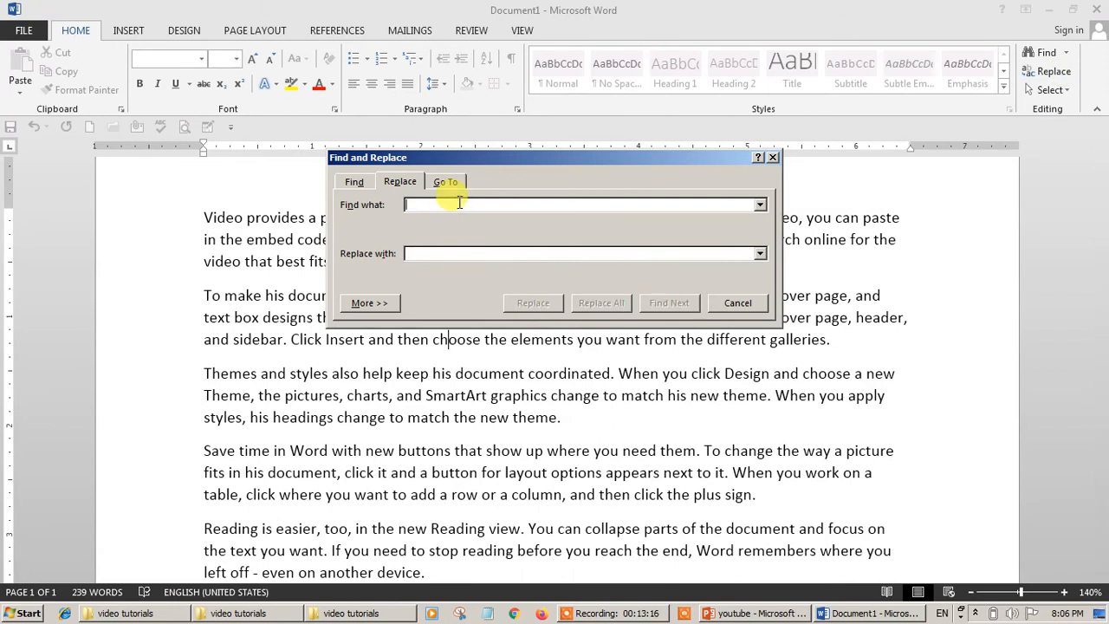
type("his")
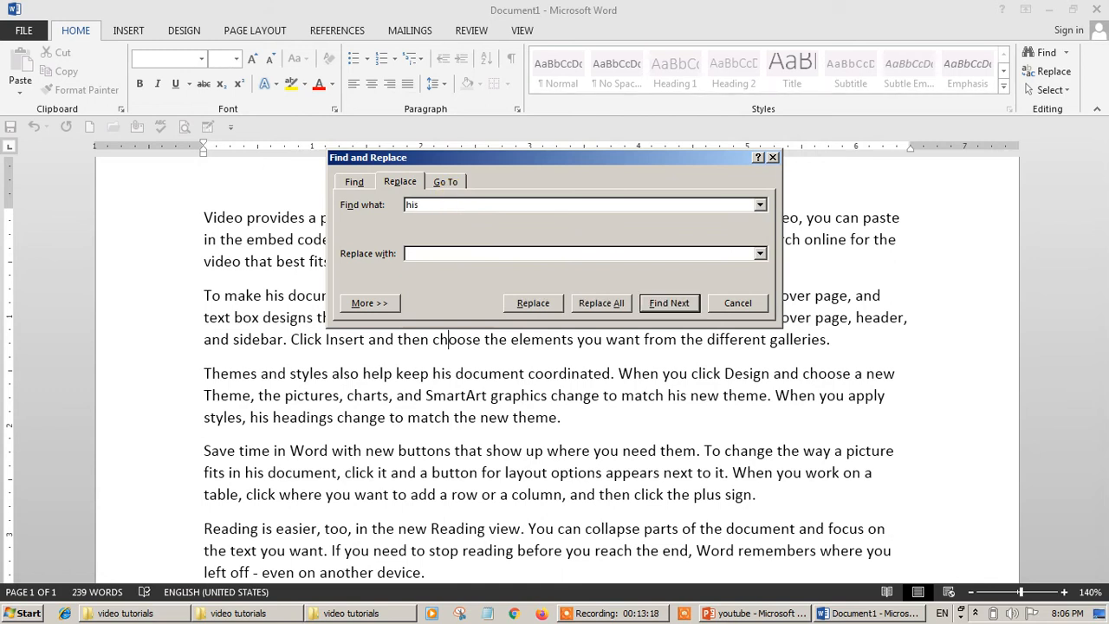
type("i")
key("Home")
key("Delete")
type("I")
left_click(608, 302)
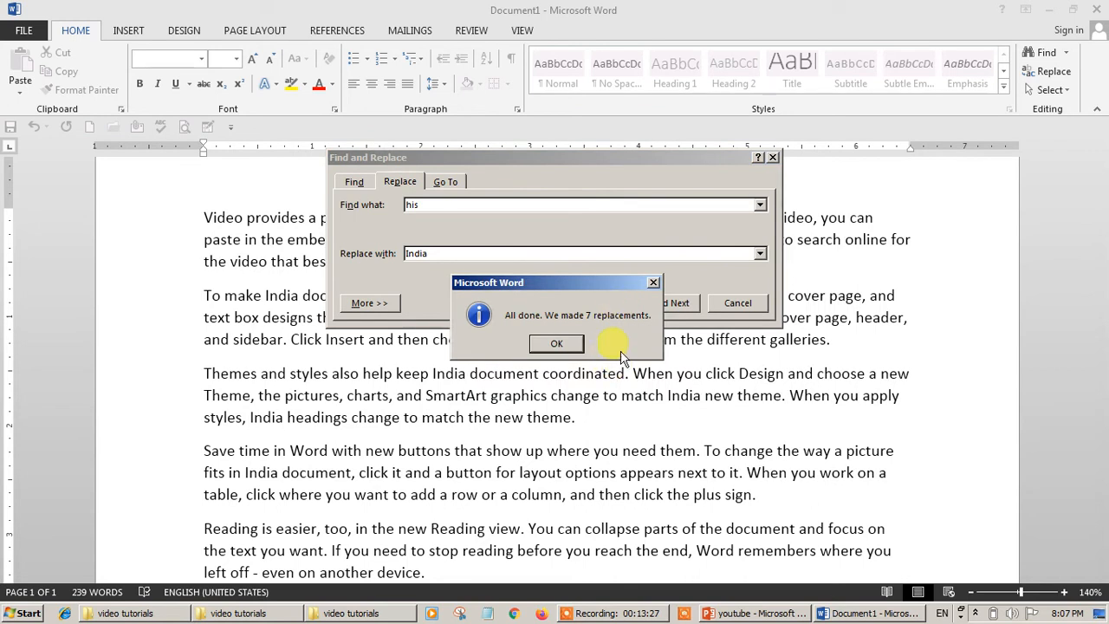
left_click(556, 344)
left_click(739, 303)
Step: Search the document for "india" to check the replaced words, and close the search results
scroll(683, 417, "up", 5)
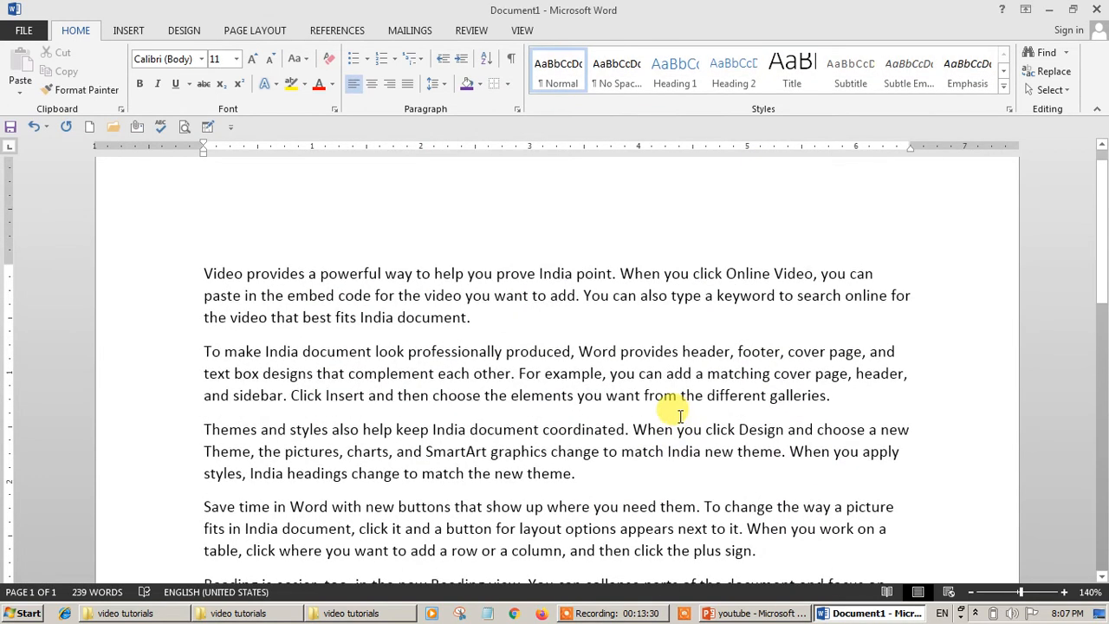
scroll(667, 416, "down", 2)
scroll(500, 416, "up", 2)
scroll(501, 415, "down", 2)
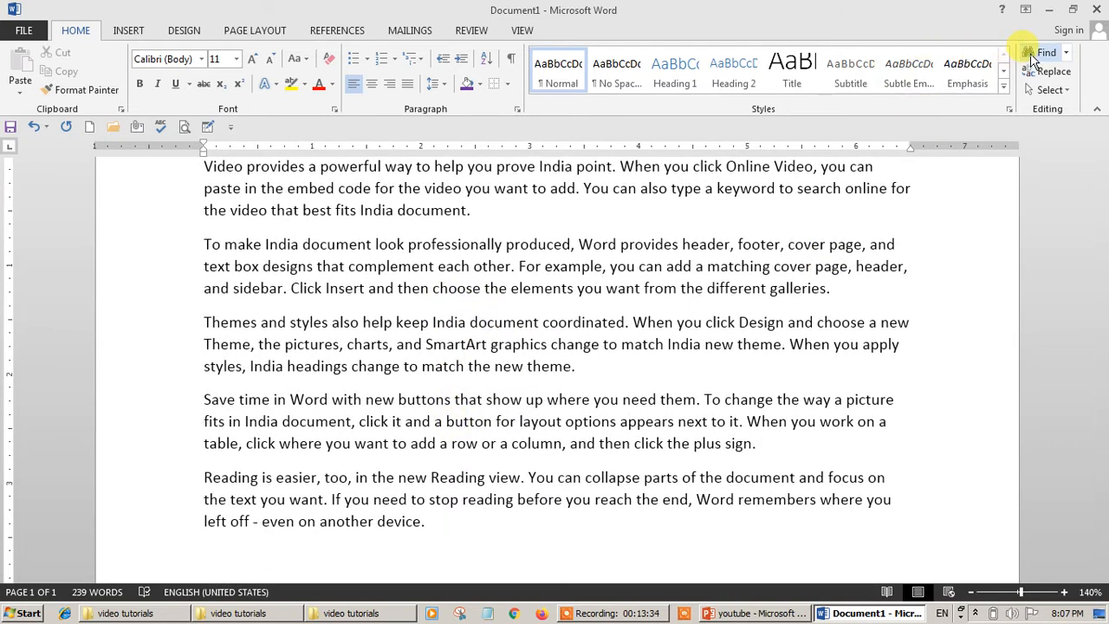
left_click(1042, 52)
type("india")
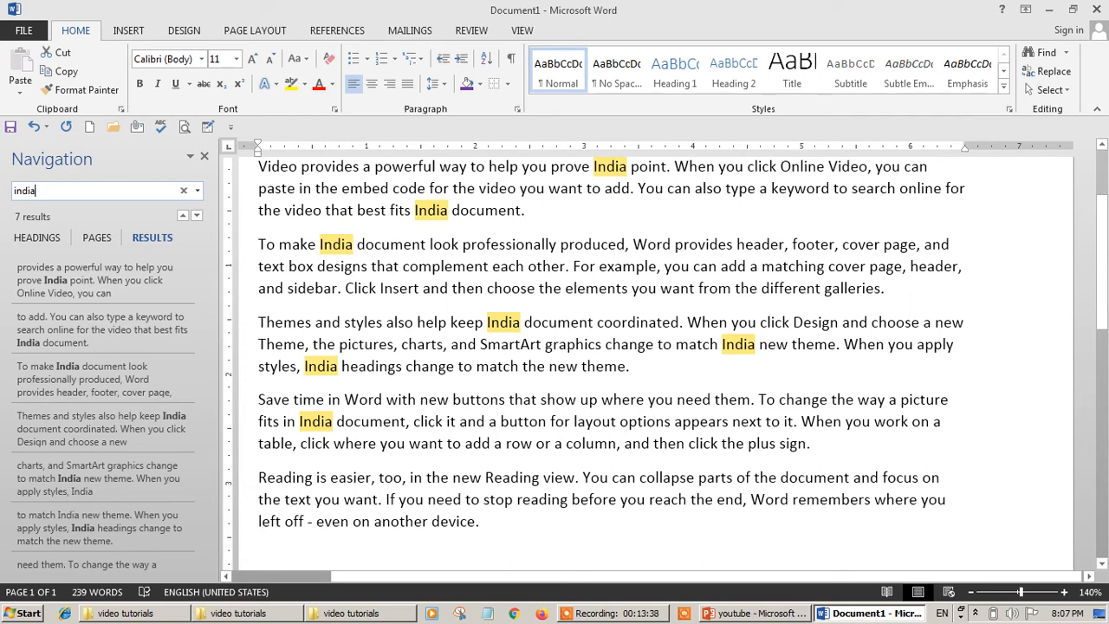
left_click(576, 291)
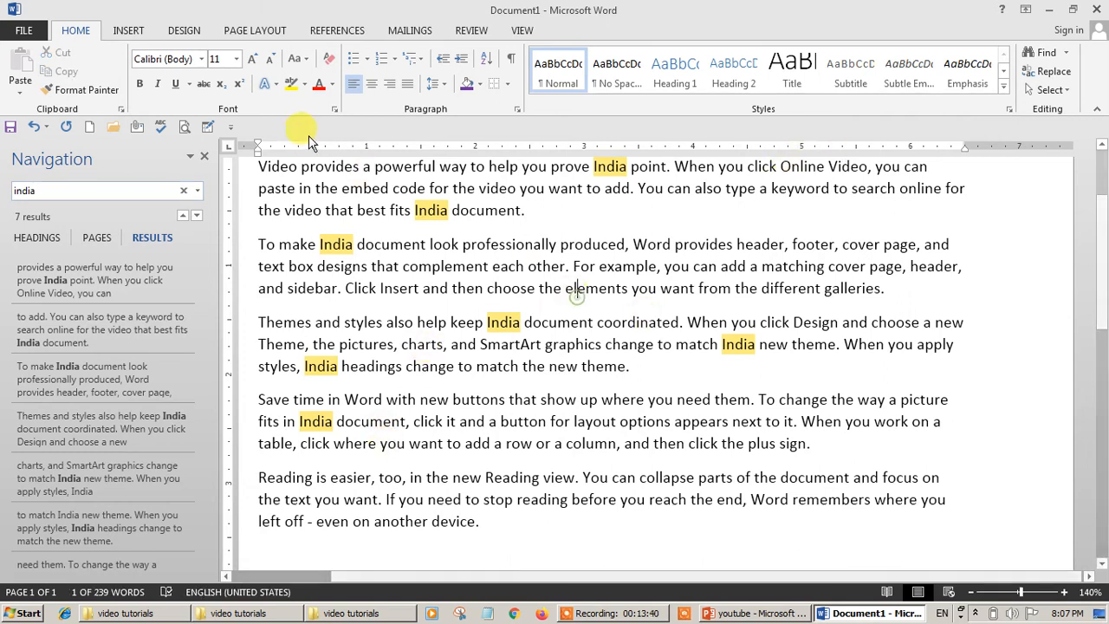
left_click(205, 156)
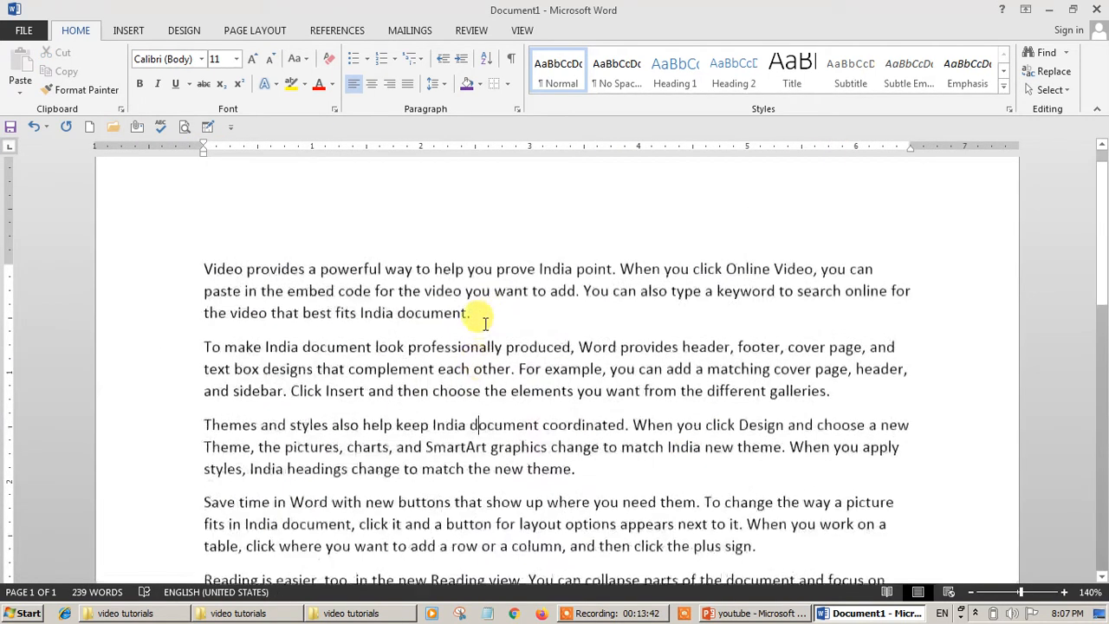
Step: Look through the Select options, including Select All and Select Objects, without applying any
scroll(520, 286, "down", 1)
left_click(1050, 90)
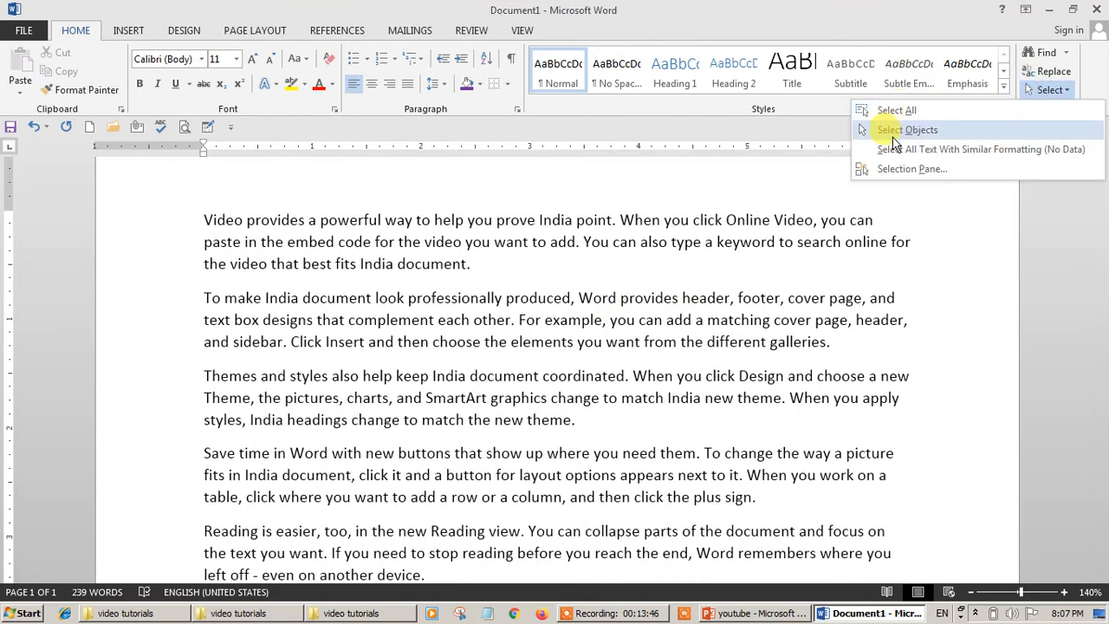
left_click(130, 30)
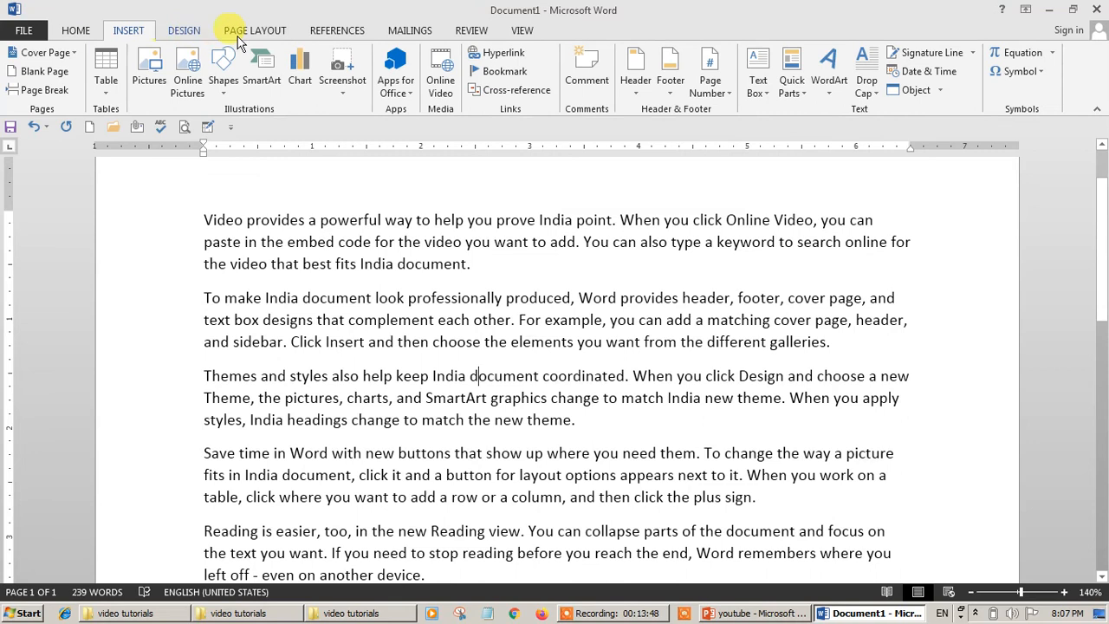
left_click(75, 30)
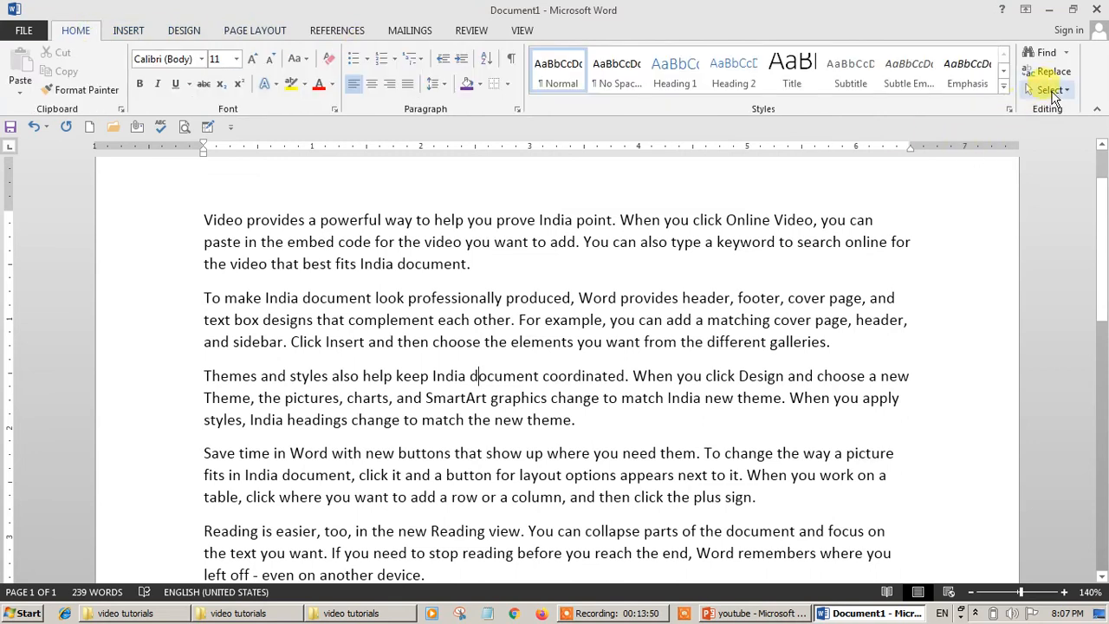
left_click(1050, 90)
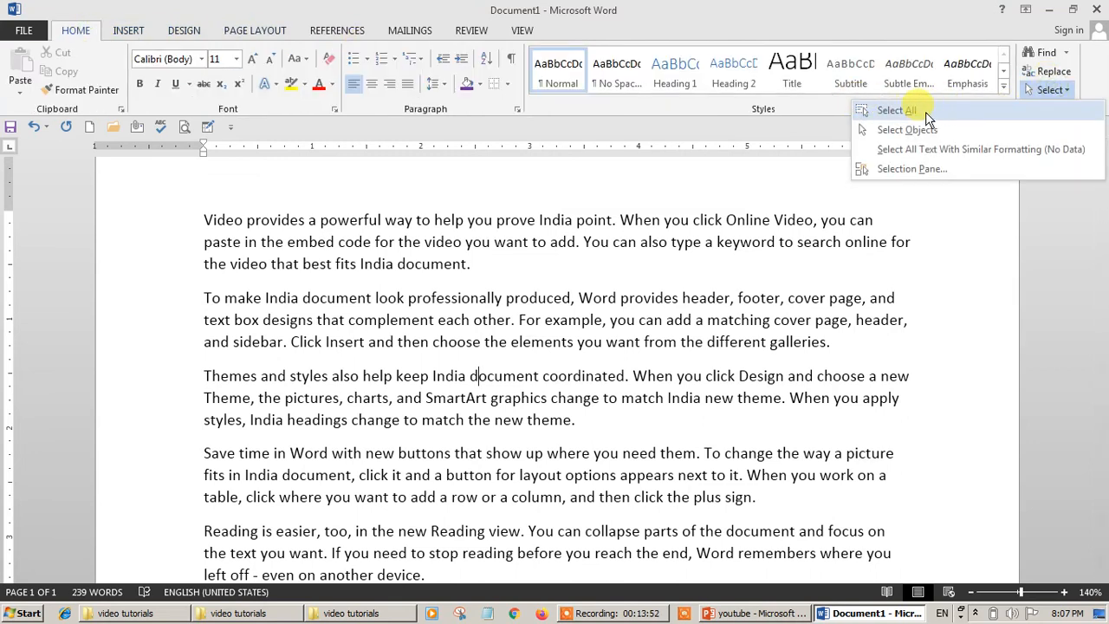
left_click(518, 297)
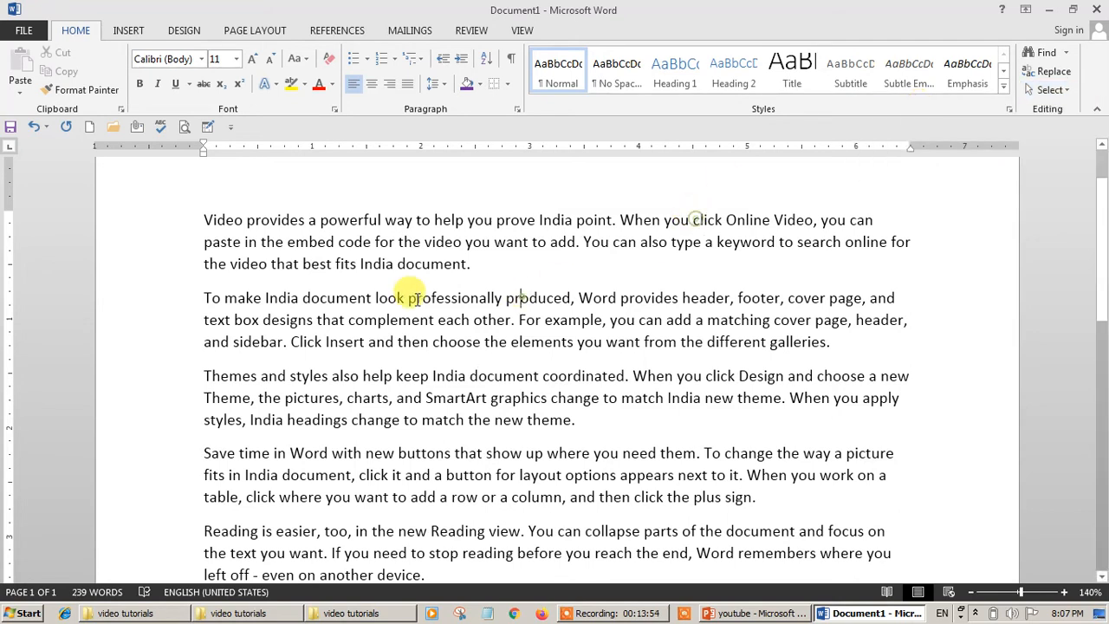
Step: Select all the sample paragraphs manually and clear the selection
left_click(383, 347)
left_click_drag(169, 223, 238, 615)
scroll(513, 334, "up", 10)
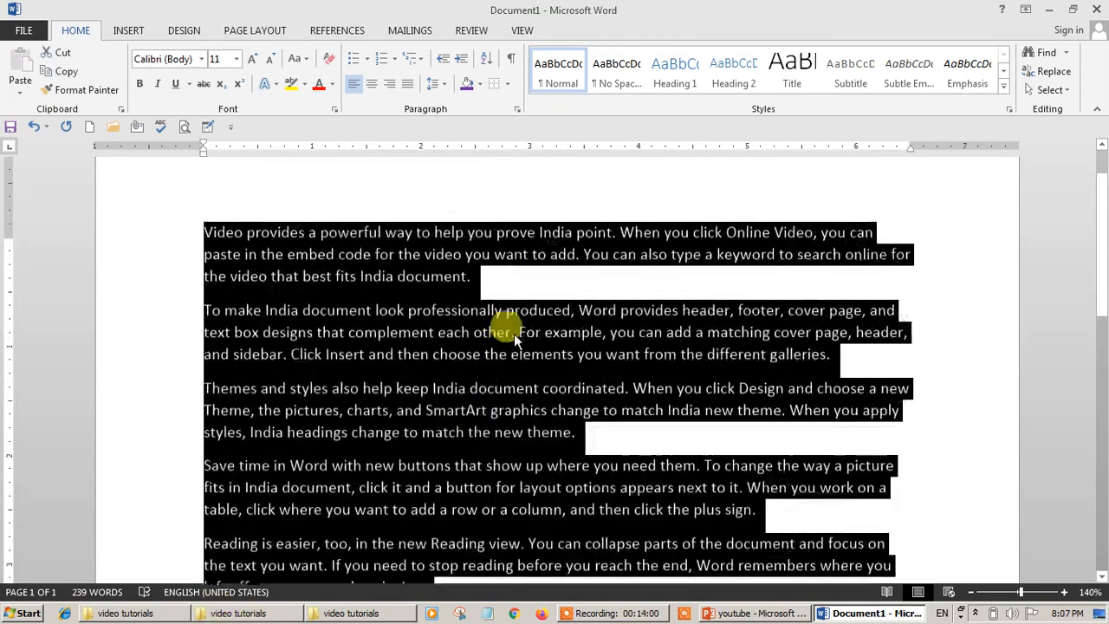
scroll(516, 338, "down", 3)
left_click(629, 277)
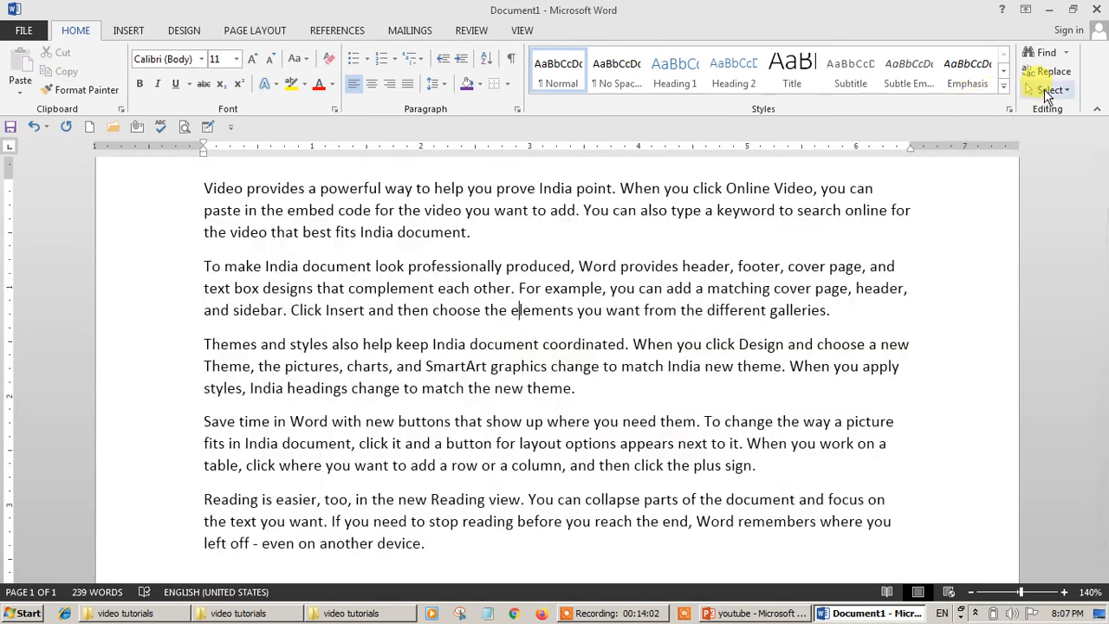
Step: Select the entire document with the Select All command, reopen the Select options, and clear the selection
left_click(1048, 90)
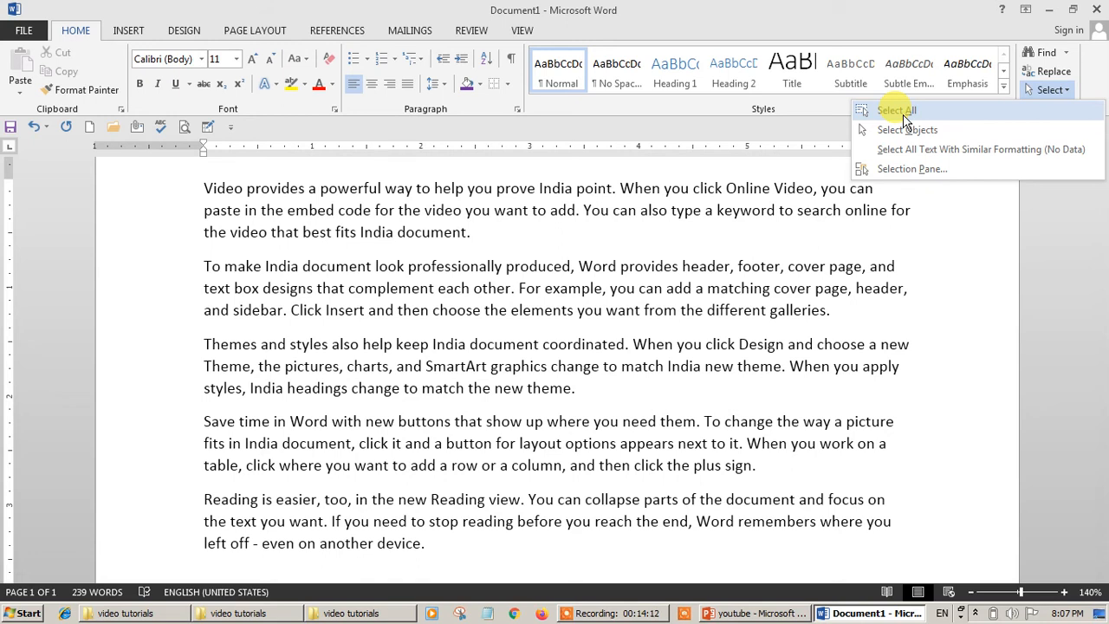
left_click(897, 110)
left_click(1031, 89)
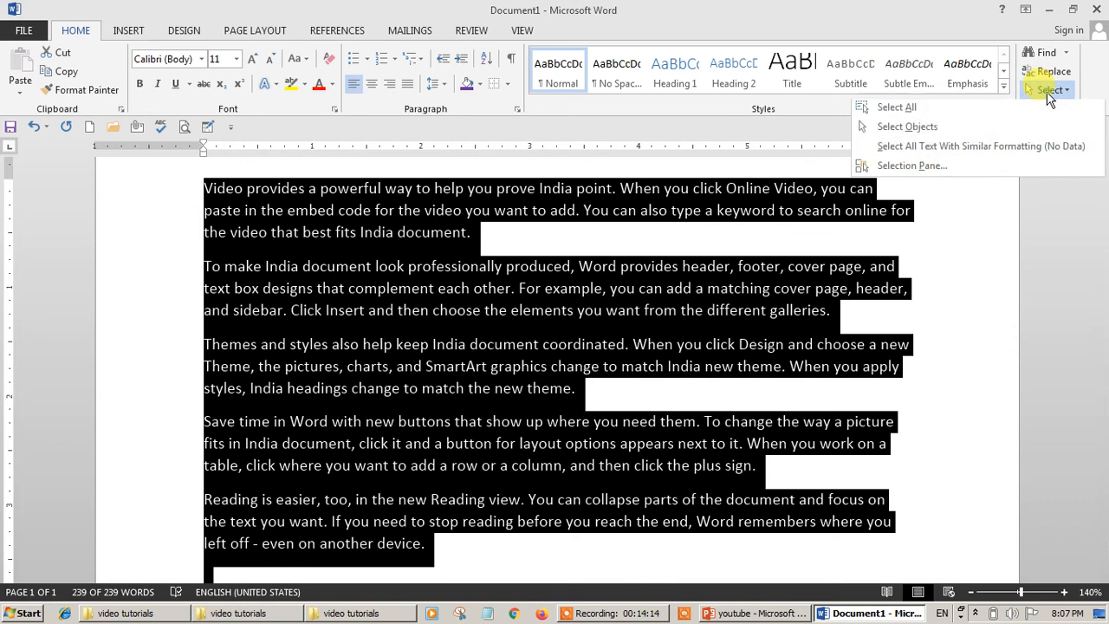
left_click(971, 112)
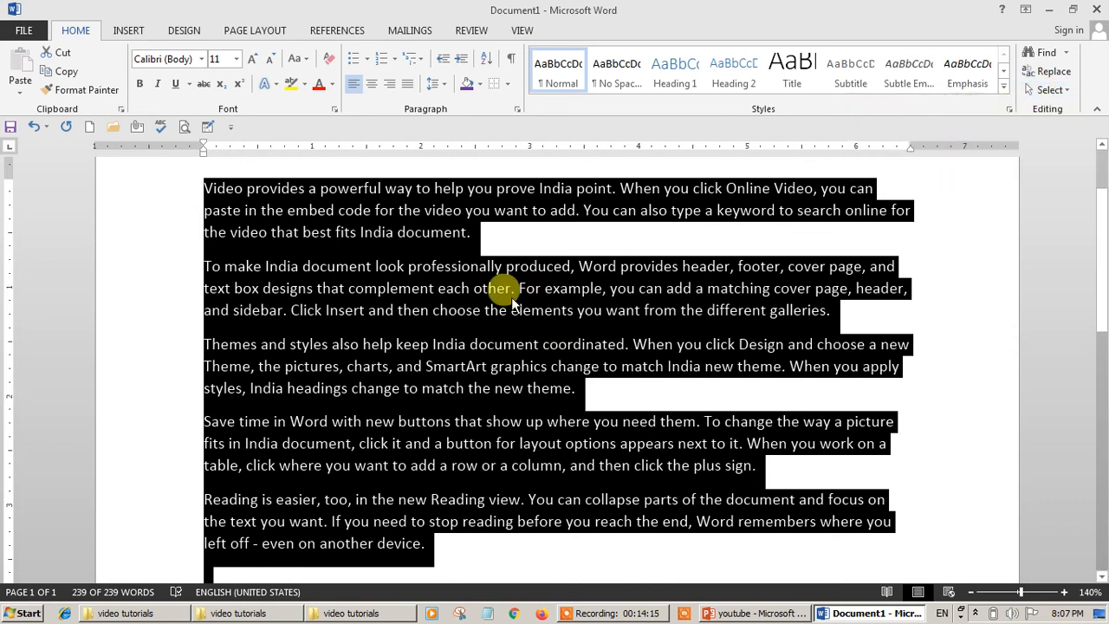
left_click(400, 446)
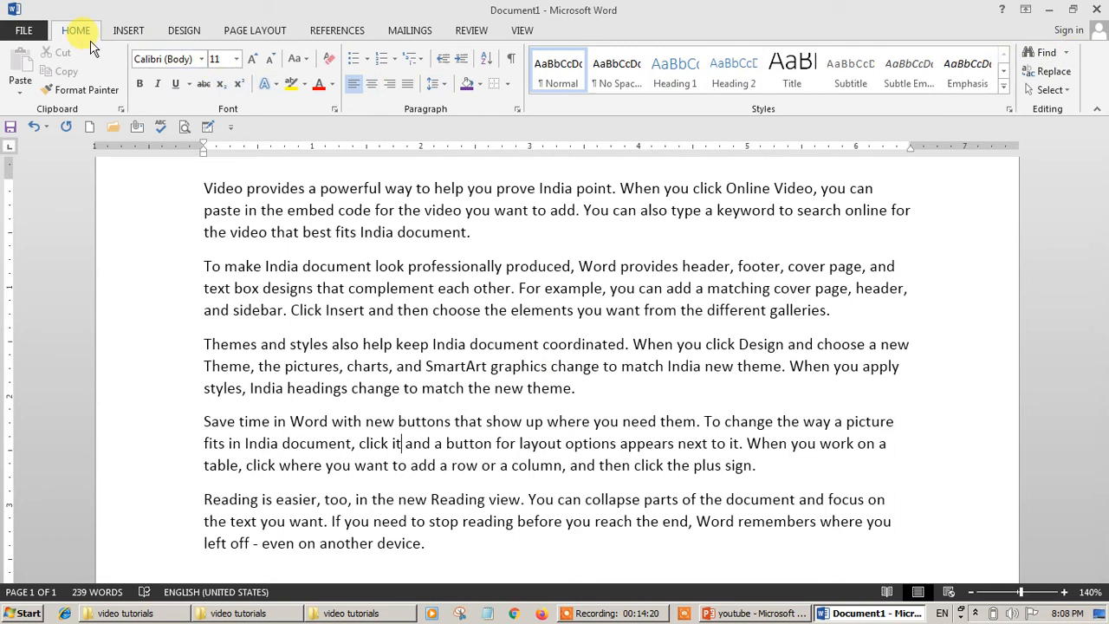
Step: Delete all the sample paragraphs to leave the document empty
scroll(525, 285, "up", 2)
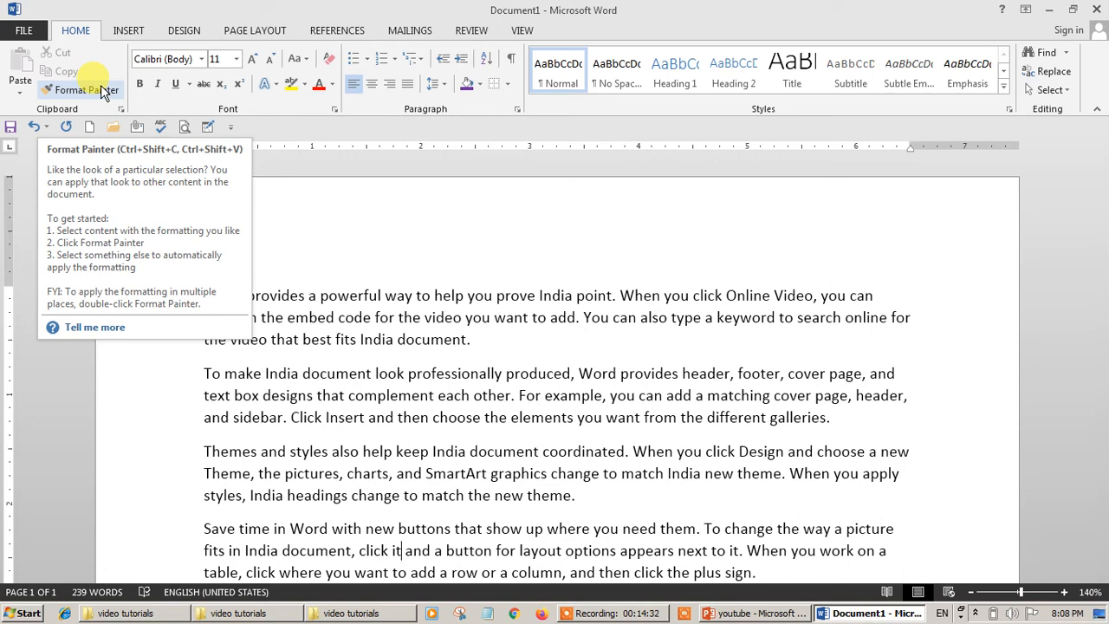
left_click(529, 341)
scroll(545, 336, "down", 2)
scroll(545, 336, "up", 2)
key("ctrl+a")
key("Delete")
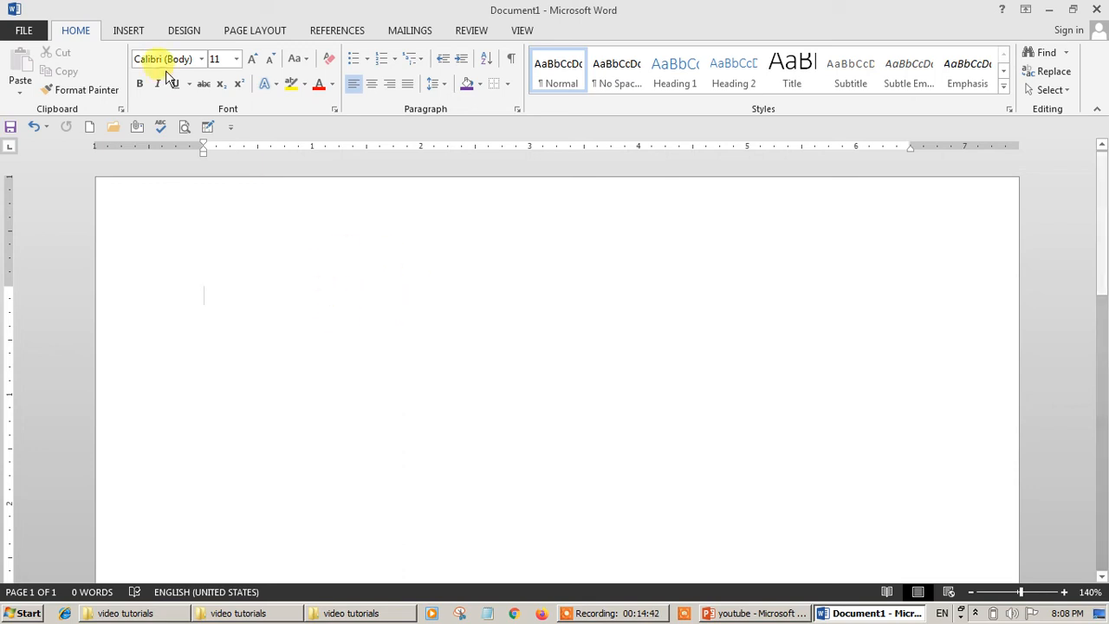
left_click(119, 38)
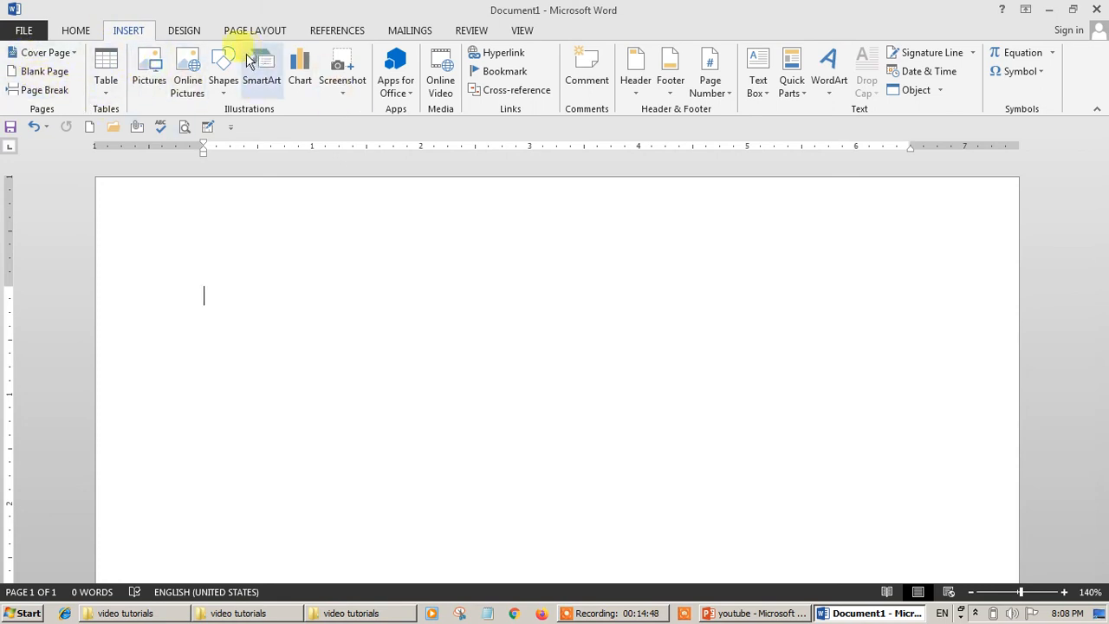
left_click(88, 35)
left_click(139, 32)
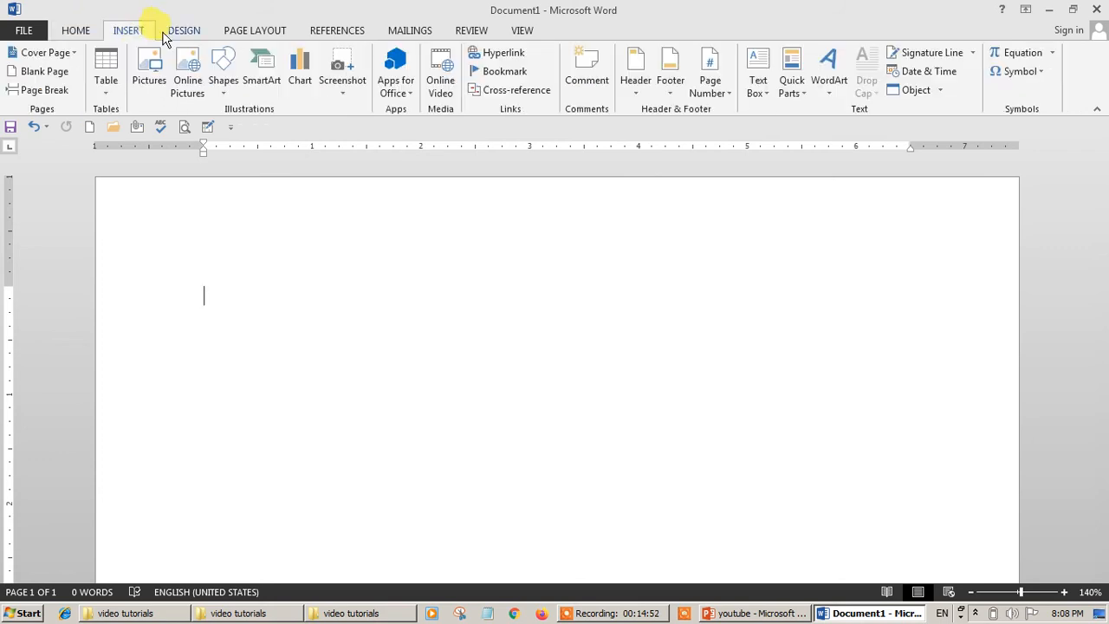
left_click(169, 35)
left_click(240, 38)
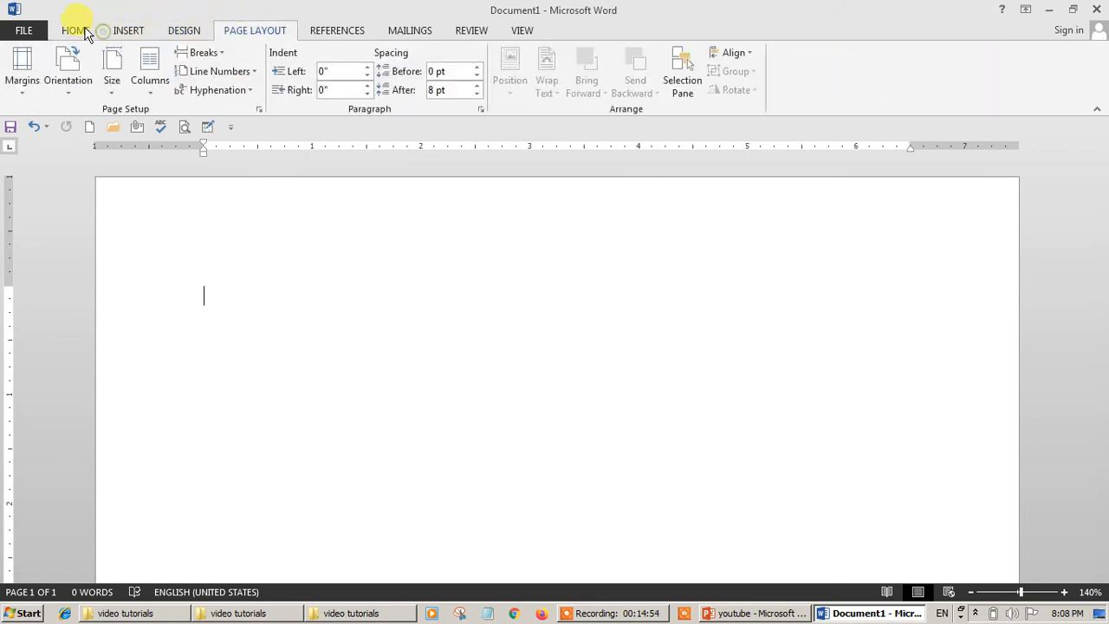
scroll(85, 33, "up", 3)
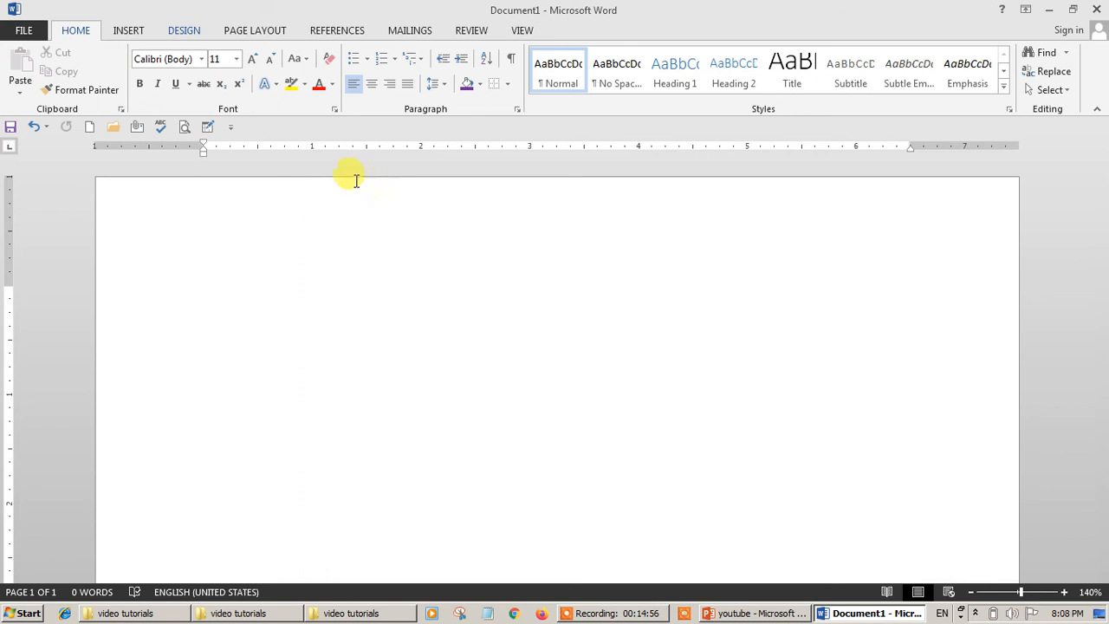
left_click(134, 30)
left_click(76, 31)
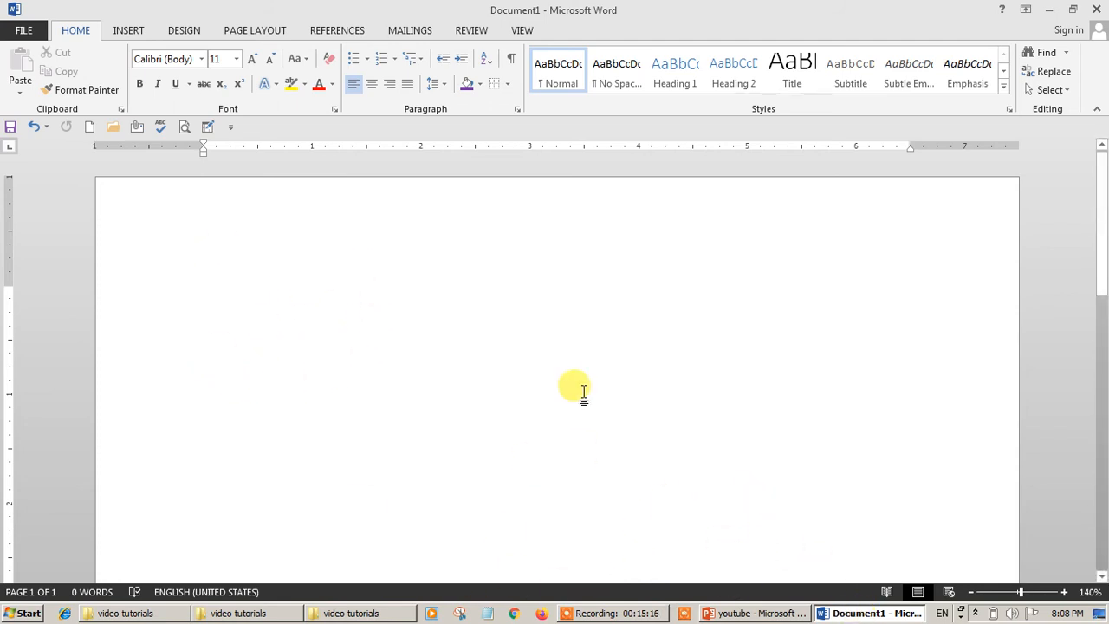
left_click(637, 613)
left_click(589, 581)
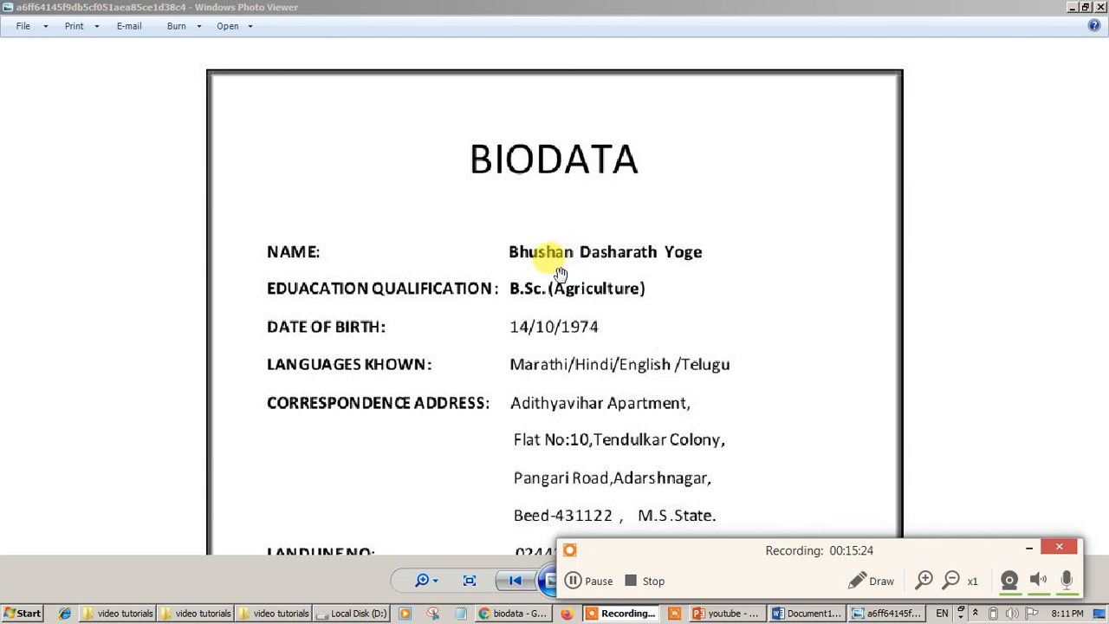
left_click(1031, 549)
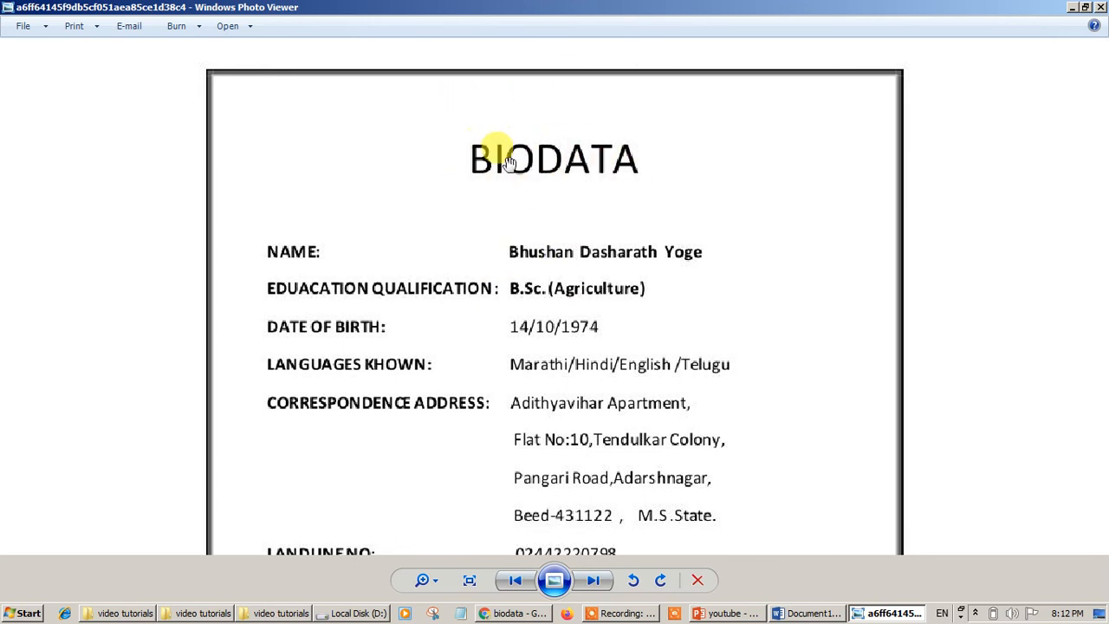
Step: Switch to the blank Word document, enter the centered heading "Biodata", and start a left-aligned line below it
left_click(830, 611)
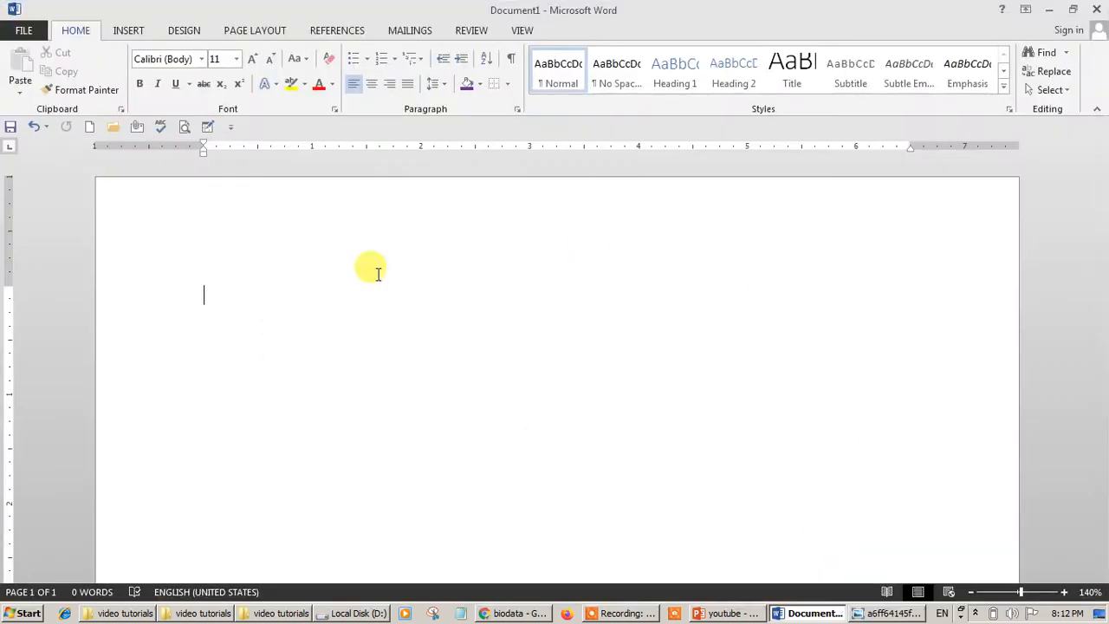
left_click(373, 85)
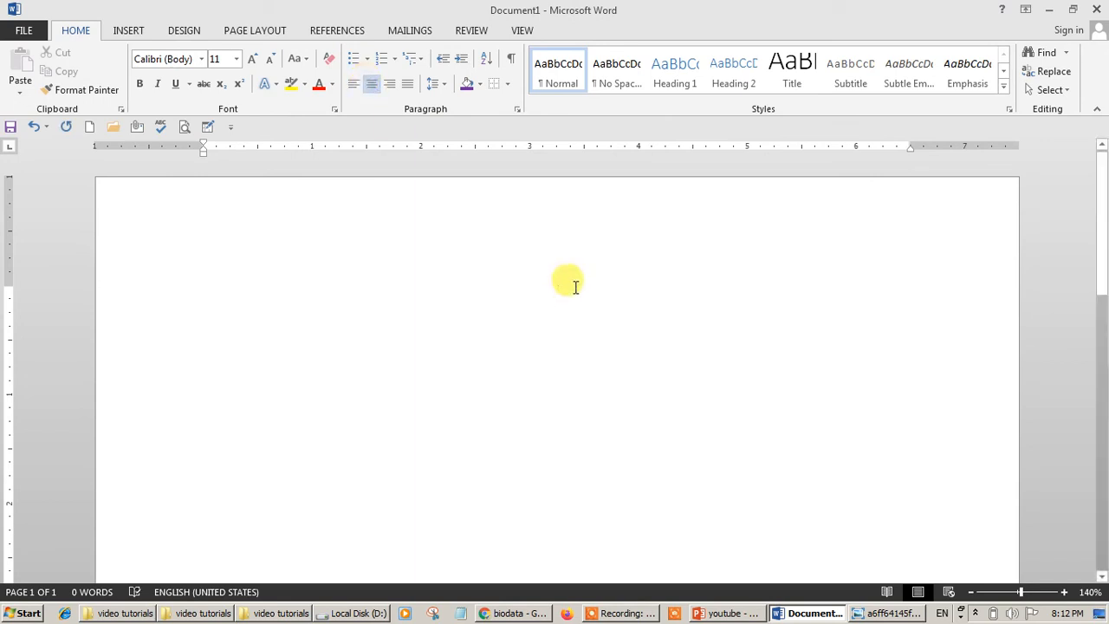
type("biodta")
key("Return")
key("BackSpace")
key("BackSpace")
key("BackSpace")
key("BackSpace")
type("data")
key("Return")
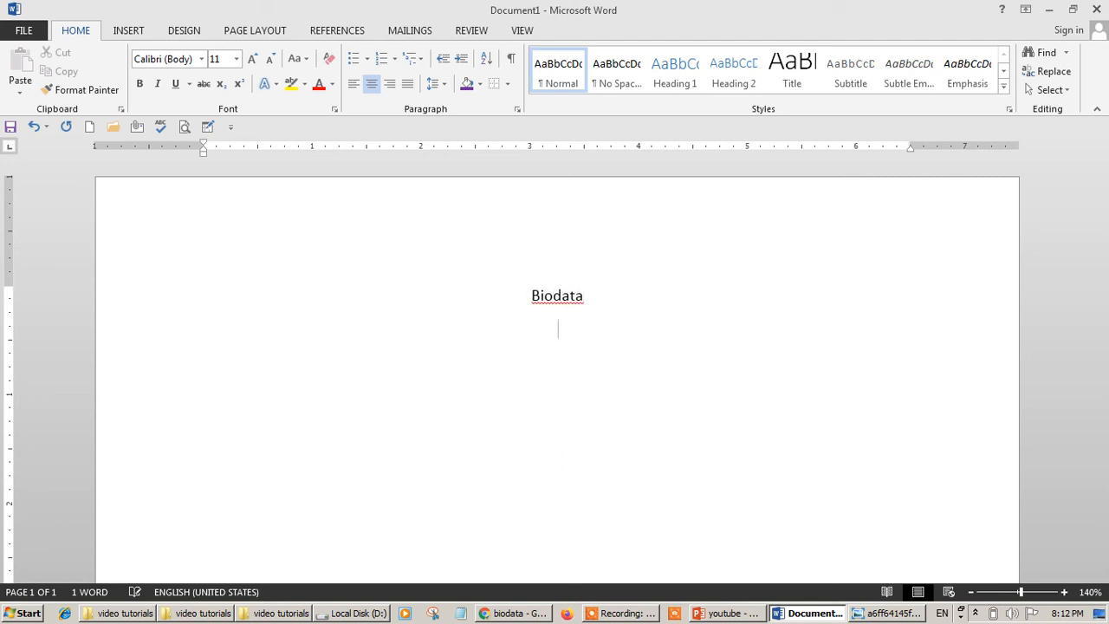
left_click(353, 83)
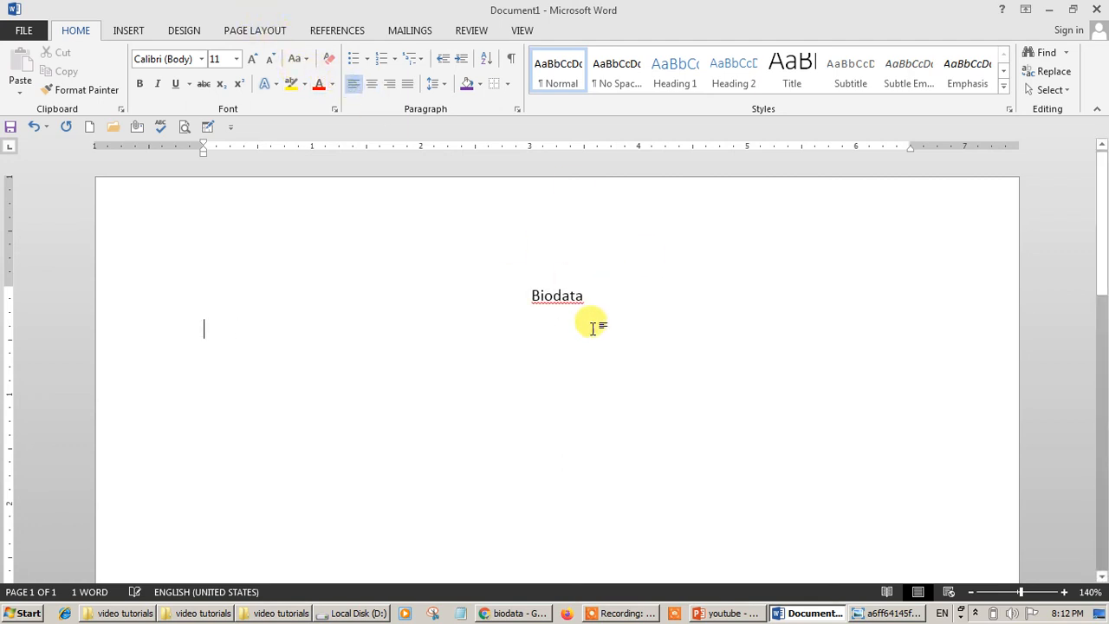
Step: Consult the sample biodata image and add a "Name" row in Word with a tab-aligned colon and the person's full name
left_click(882, 613)
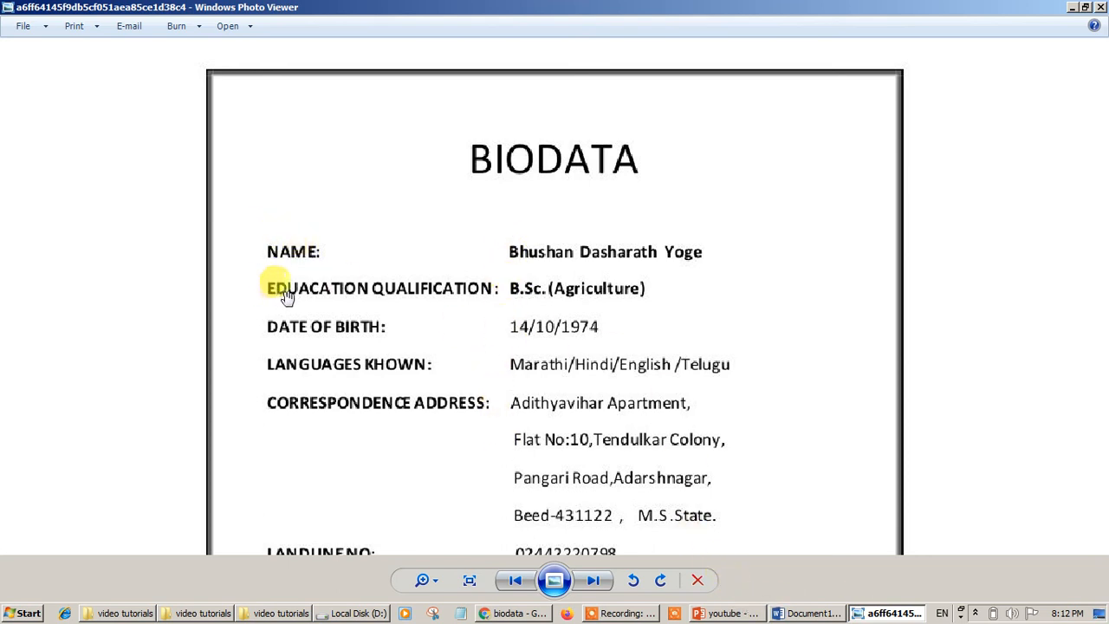
left_click(784, 613)
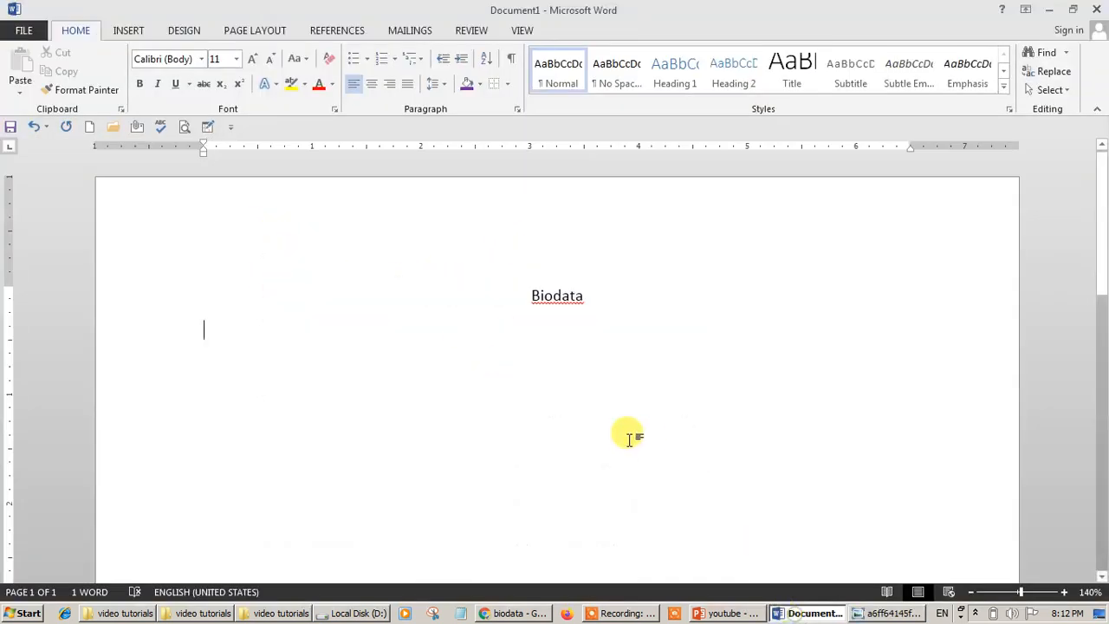
type("name ")
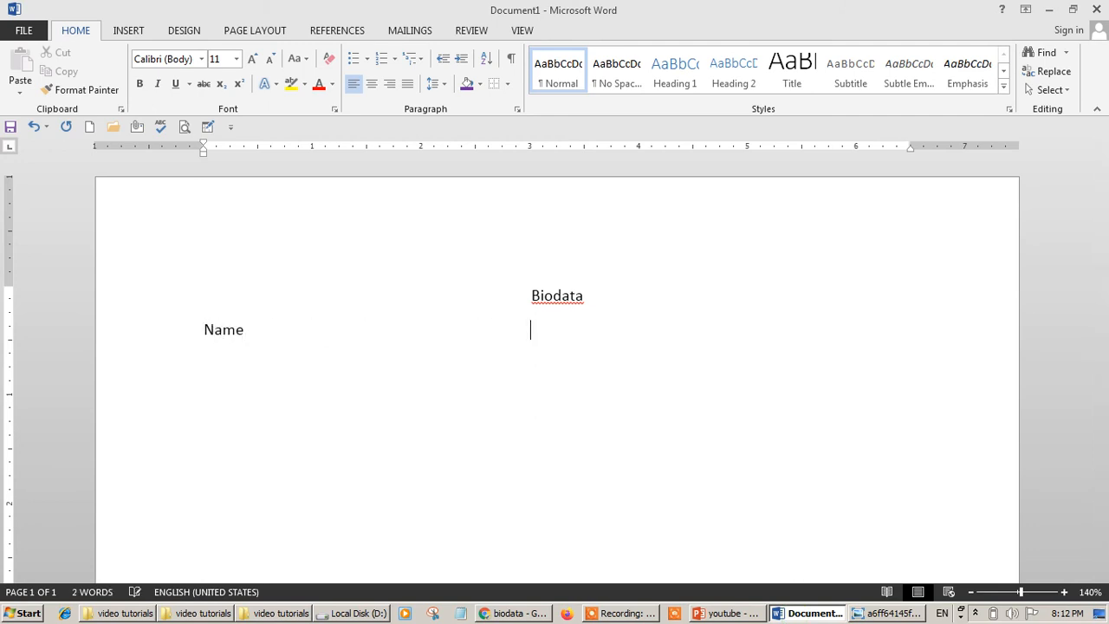
type("                         :")
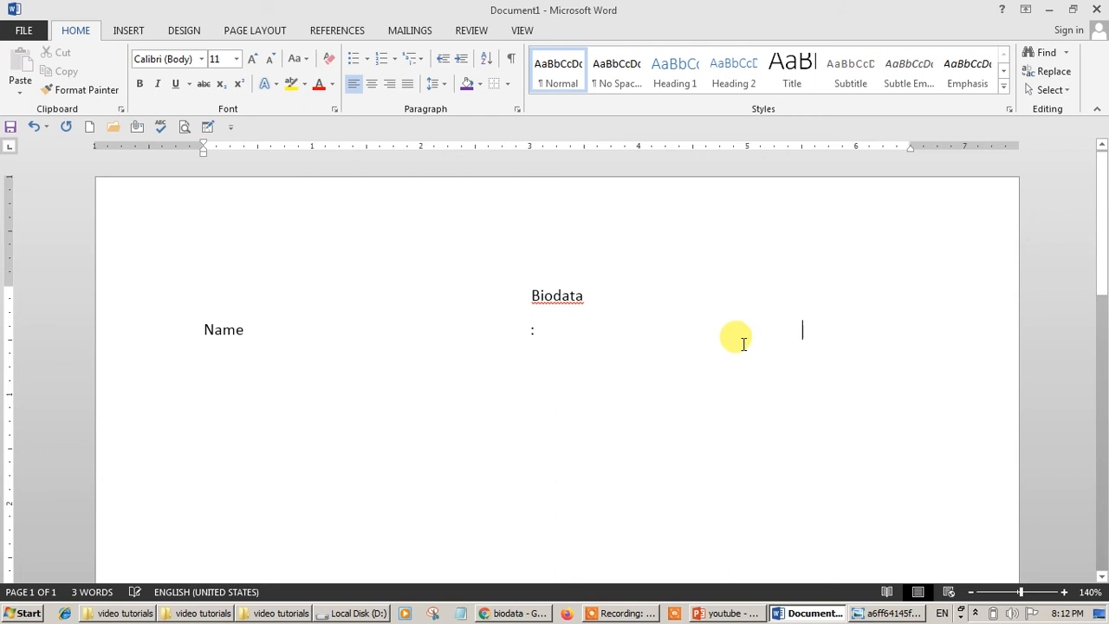
left_click_drag(842, 329, 546, 325)
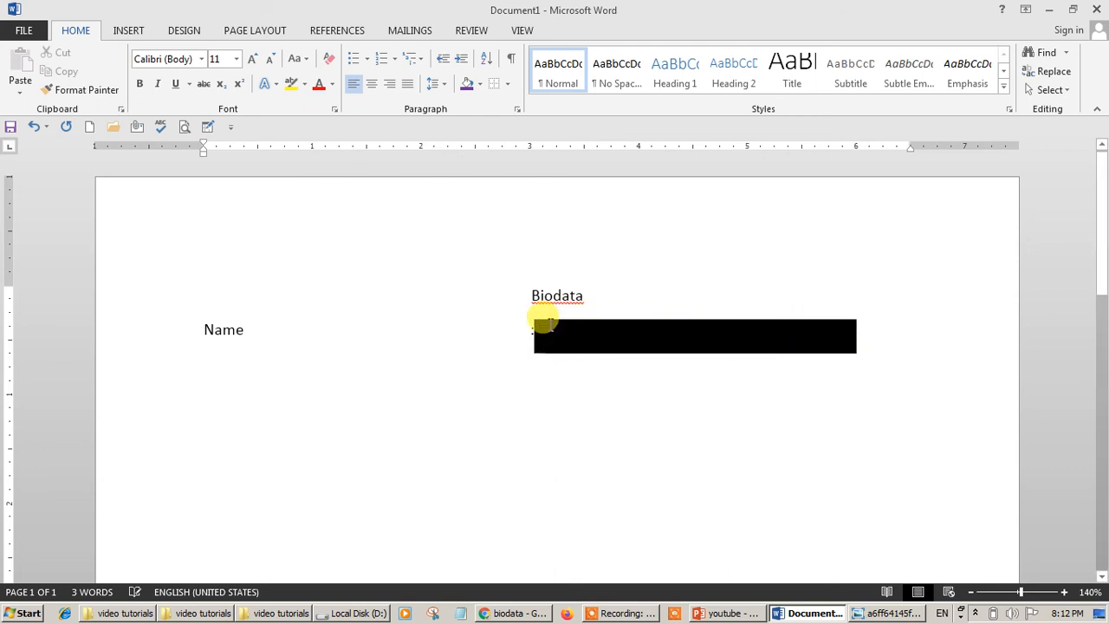
key("Tab")
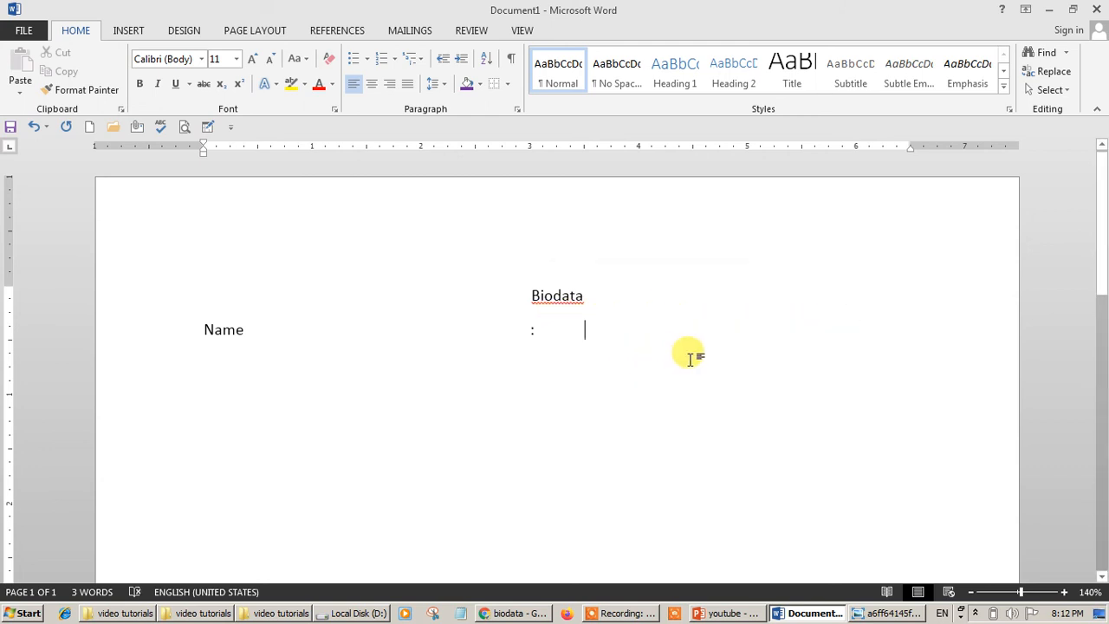
type("XY")
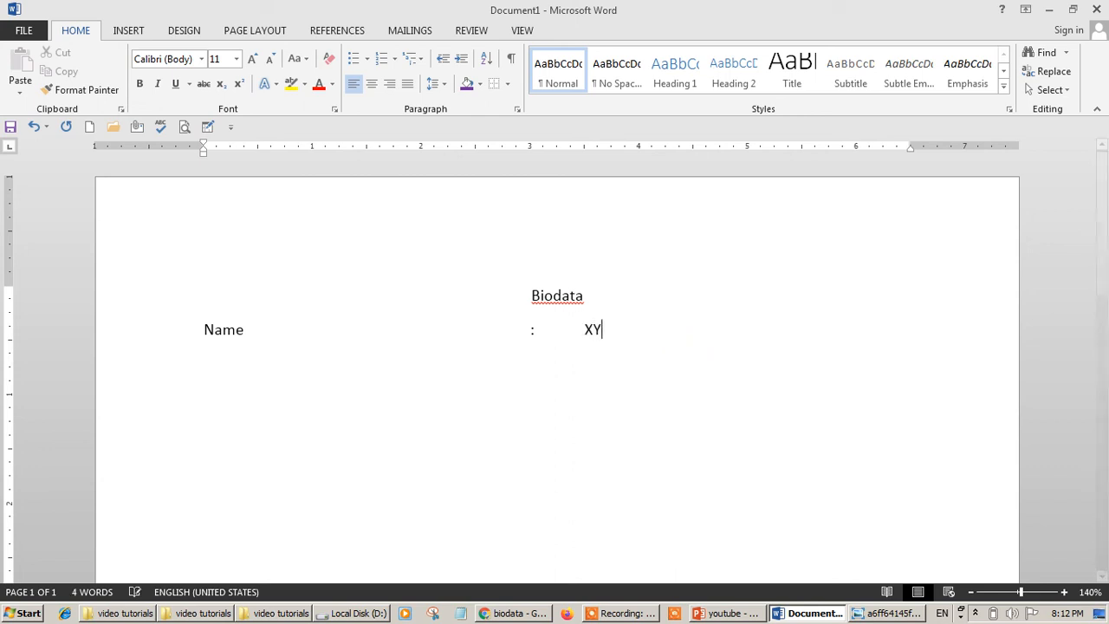
type("Z Kumar ")
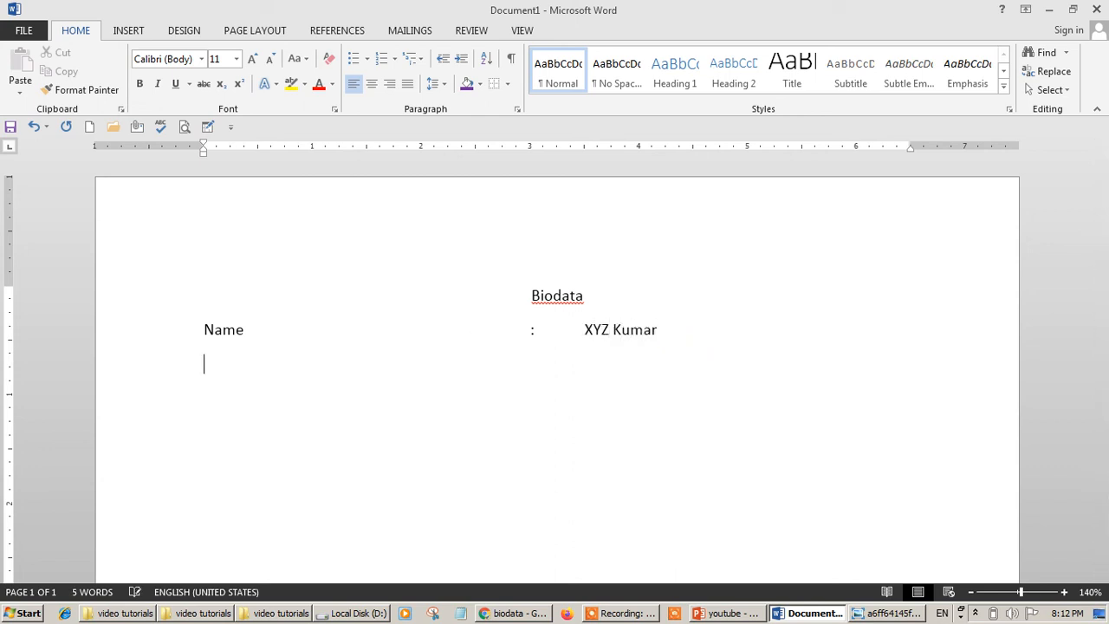
Step: Add the label "Educational Qualification" below the Name row and correct its spelling with the suggested word
type("Educational Qu")
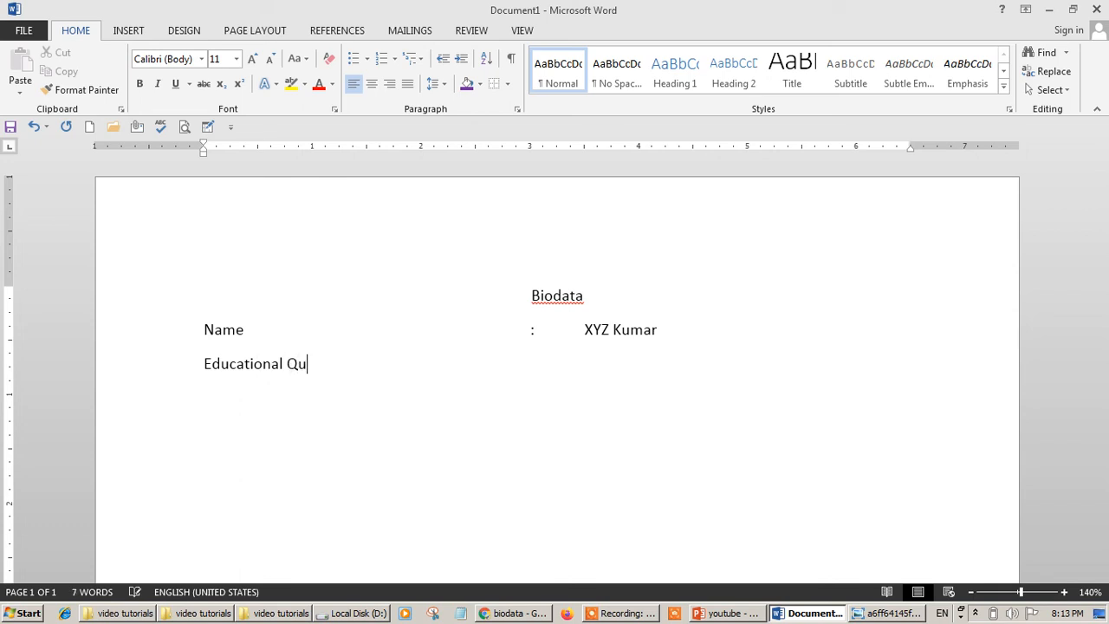
type("alifcation")
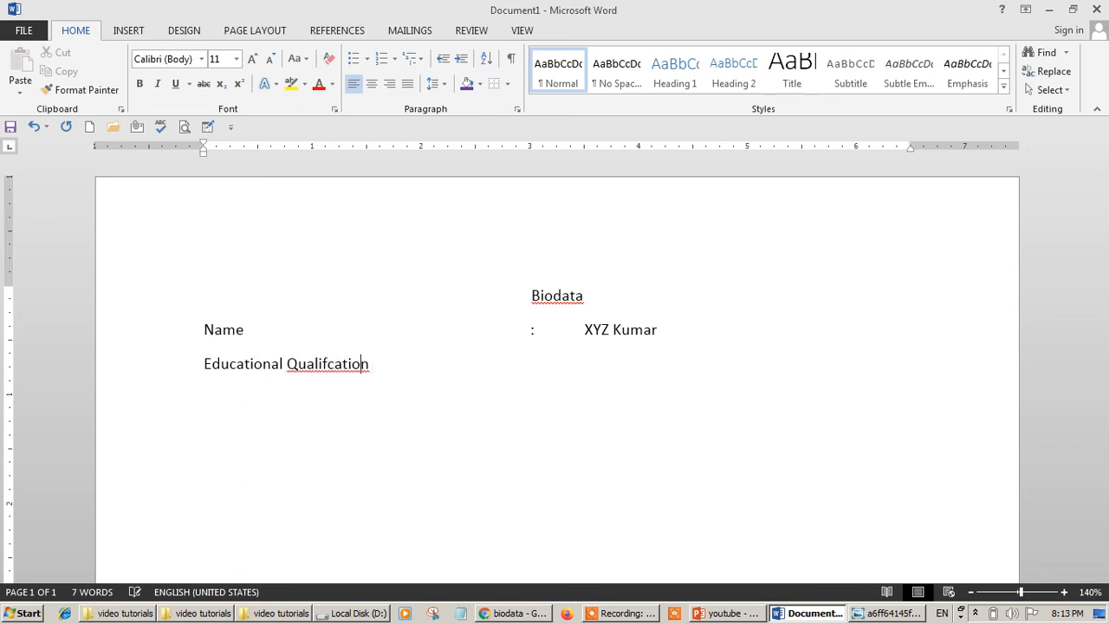
key("shift+F10")
key("Down")
key("Up")
key("Return")
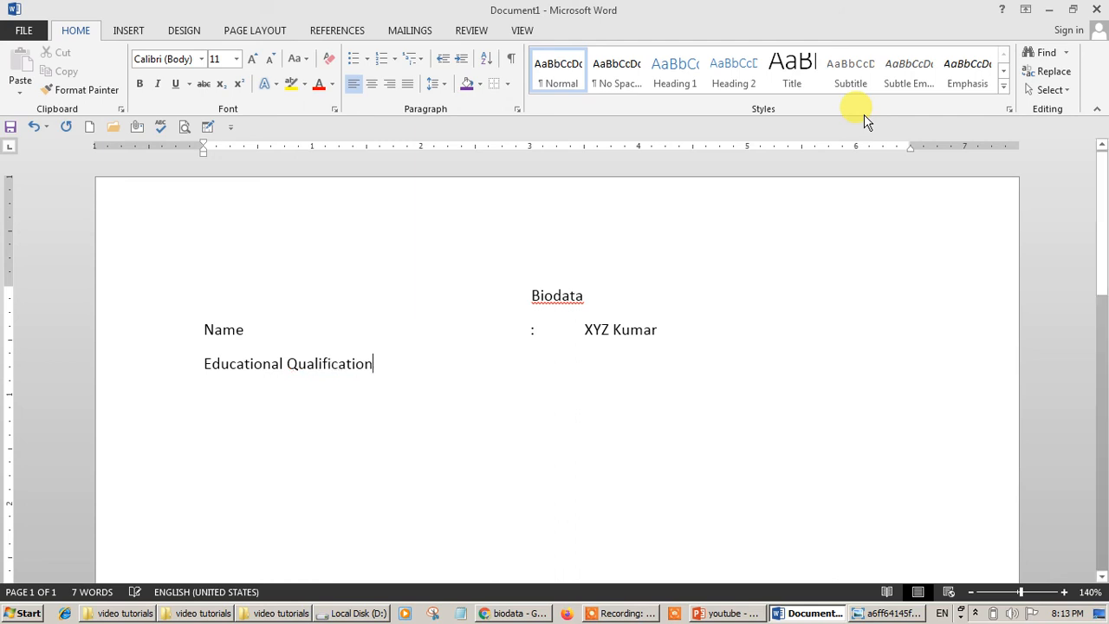
key("Tab")
key("Tab")
key("Tab")
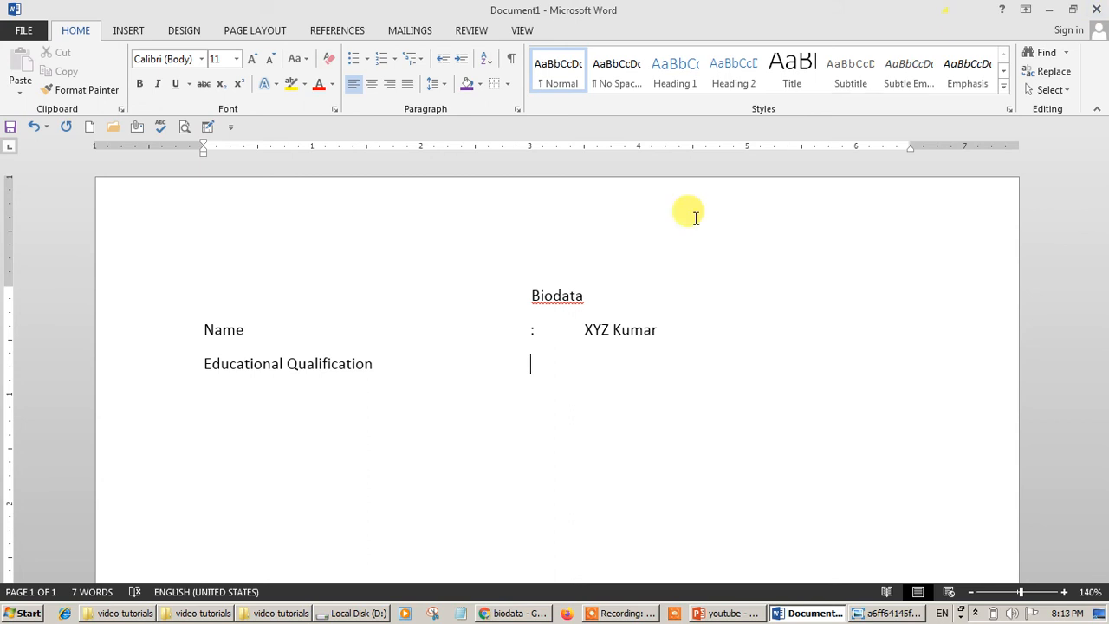
key("BackSpace")
key("BackSpace")
key("BackSpace")
key("BackSpace")
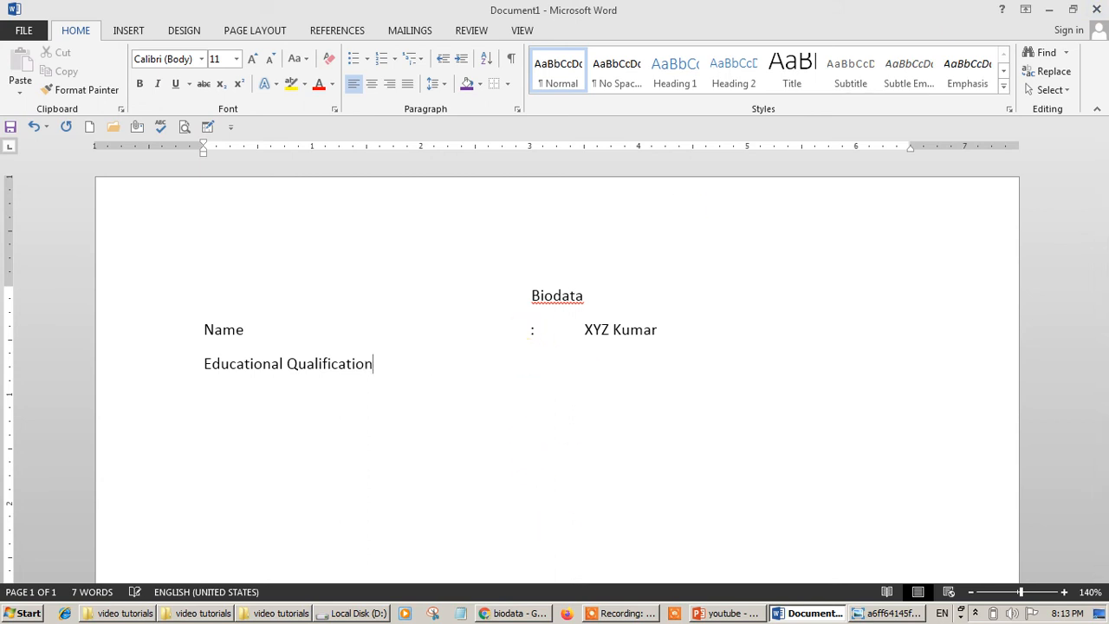
Step: Complete the Educational Qualification row with a colon aligned under the one above and the value "BCOM"
key("Tab")
key("Tab")
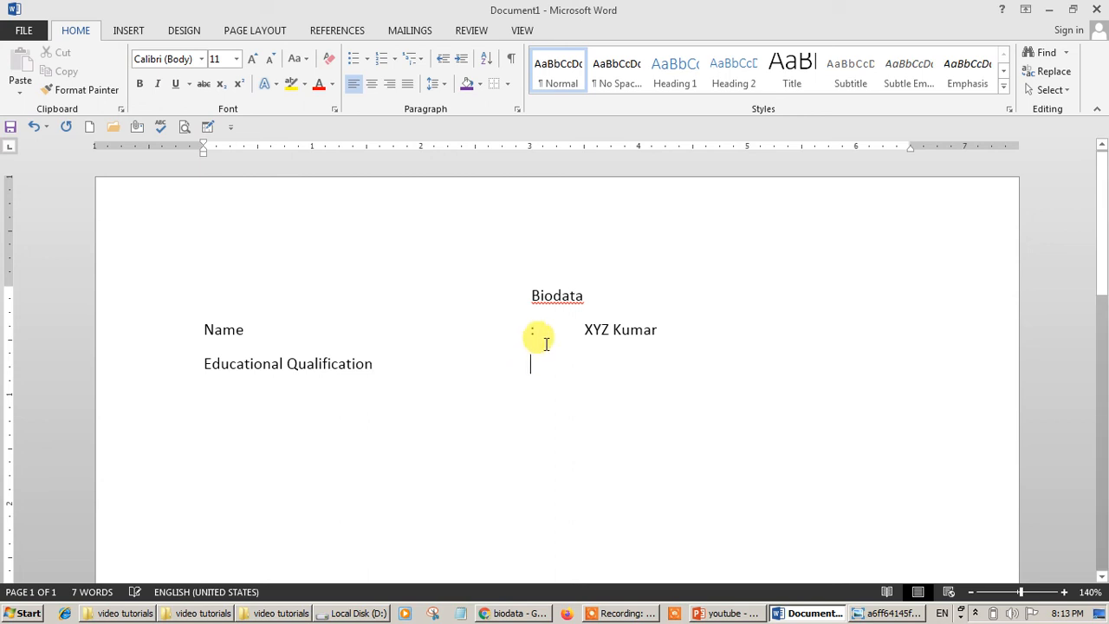
type(":")
key("Tab")
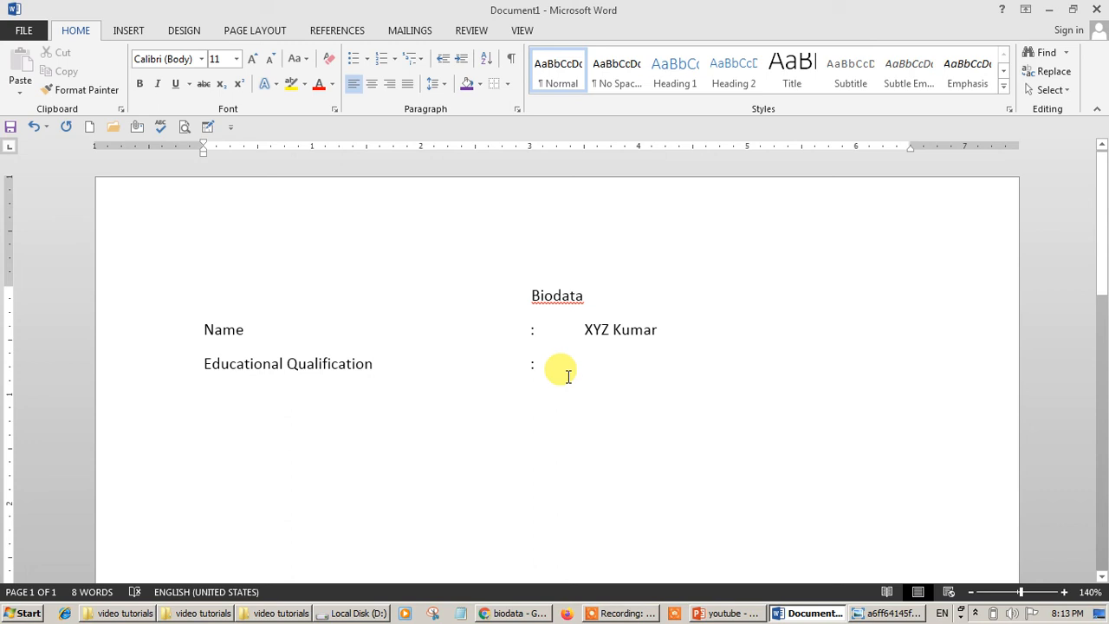
type("BCOM ")
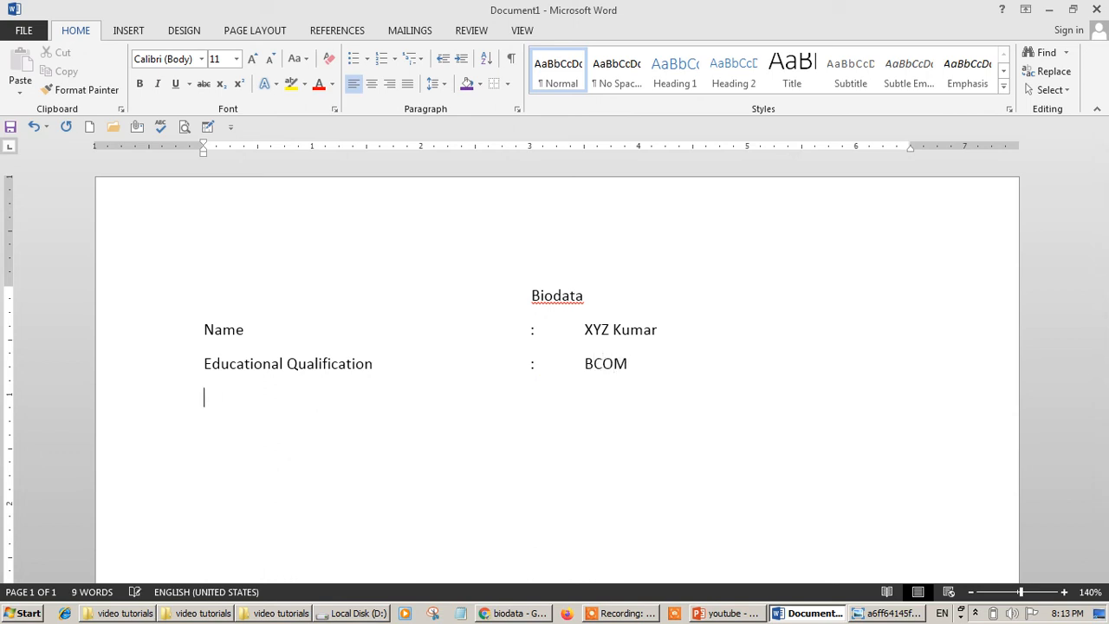
Step: Add an "Address" row below the qualification with an aligned colon and the person's address
type("Address")
key("Tab")
key("Tab")
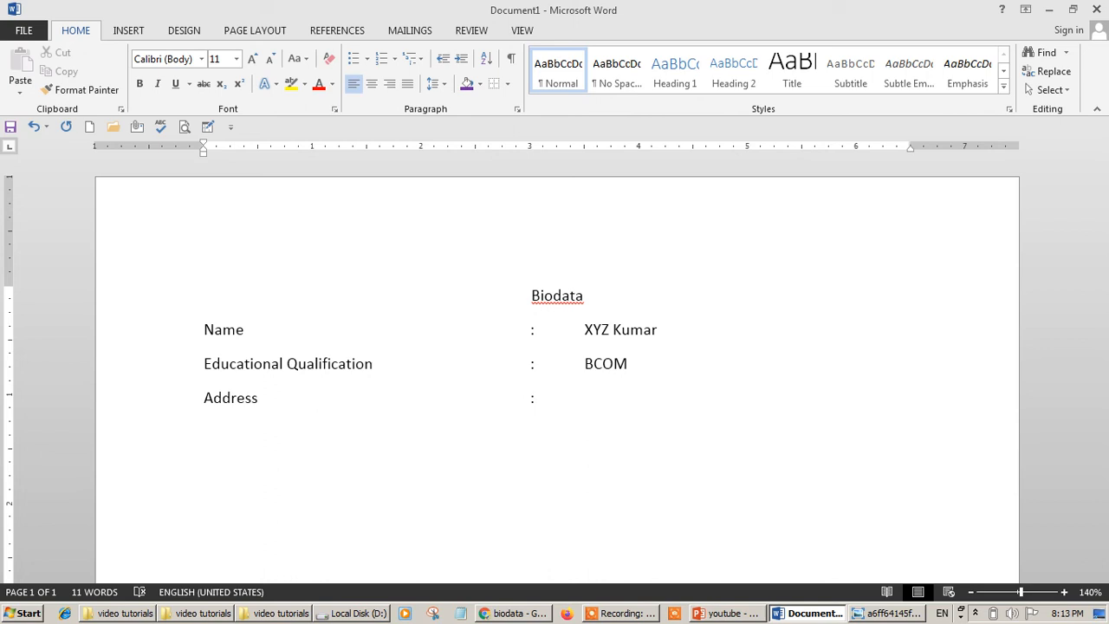
type("Andheri, Mumbai")
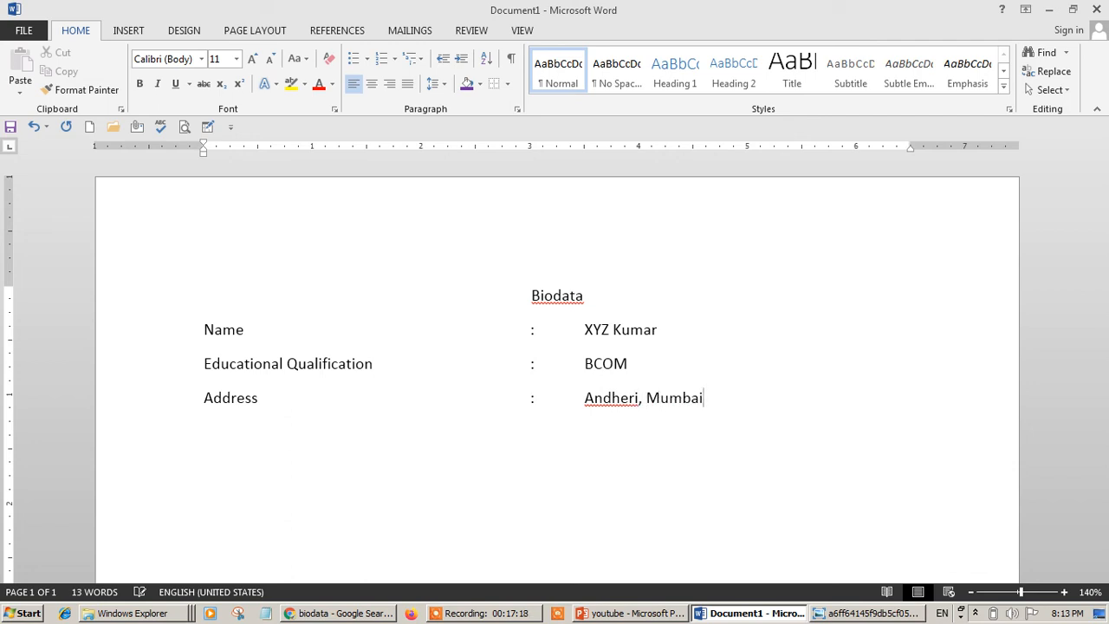
Step: Continue the address with an aligned state and country line and an aligned "Pincode :" line containing the postal code
key("Return")
type("Maharashtra, India")
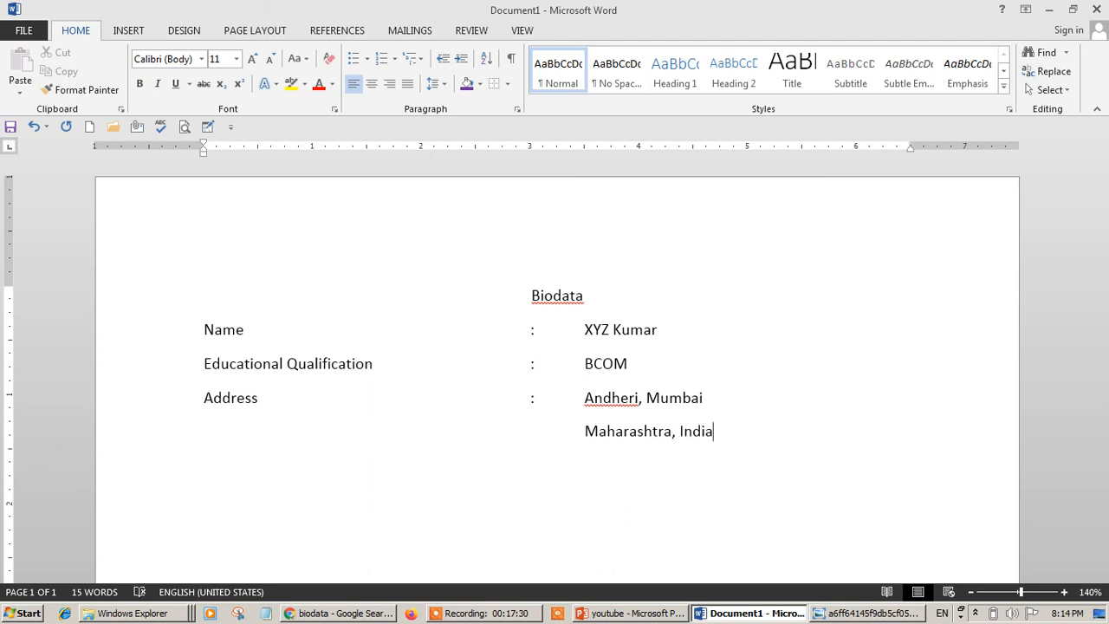
key("Tab")
key("Tab")
type("Pincode : 40005")
key("BackSpace")
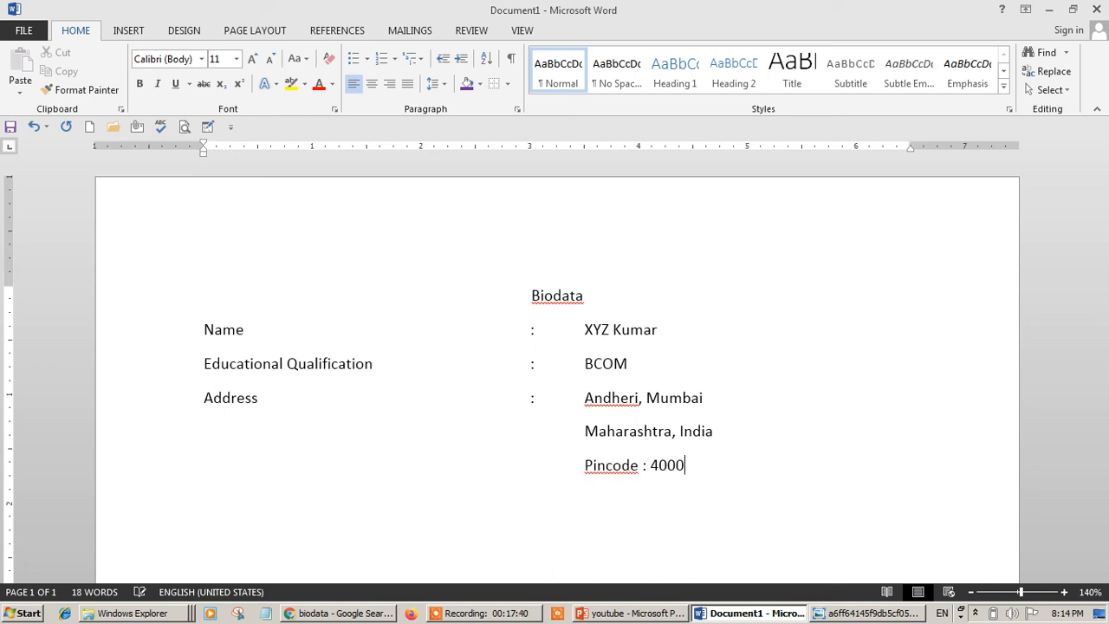
type("78")
key("Return")
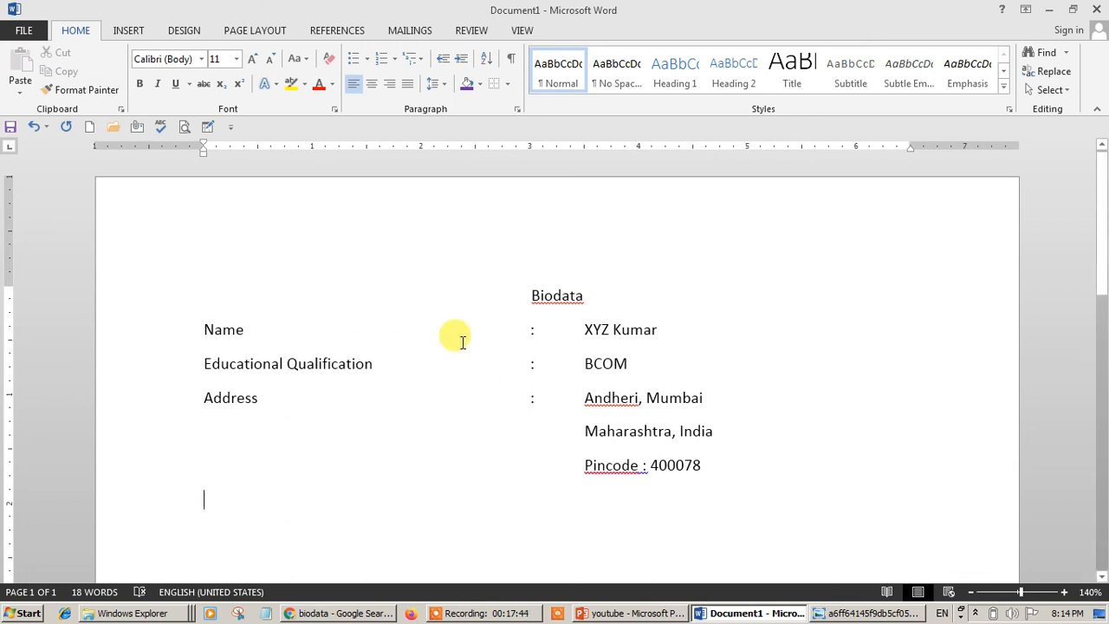
Step: Add a "Date of Birth" row below the address with a tab-aligned colon and the person's date of birth
scroll(433, 364, "down", 1)
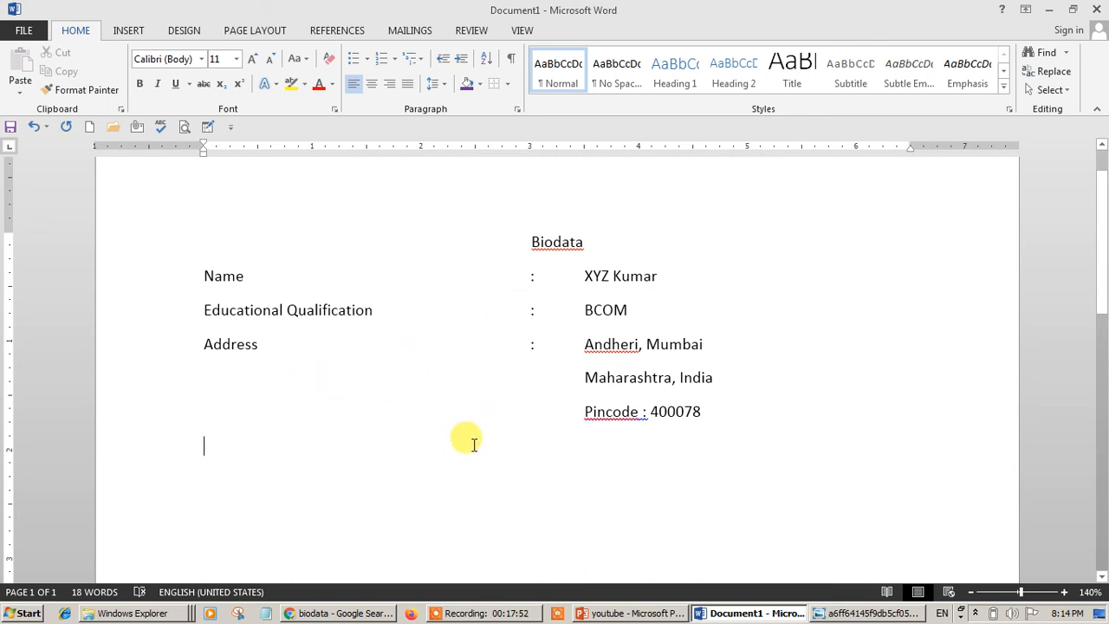
type("Date o")
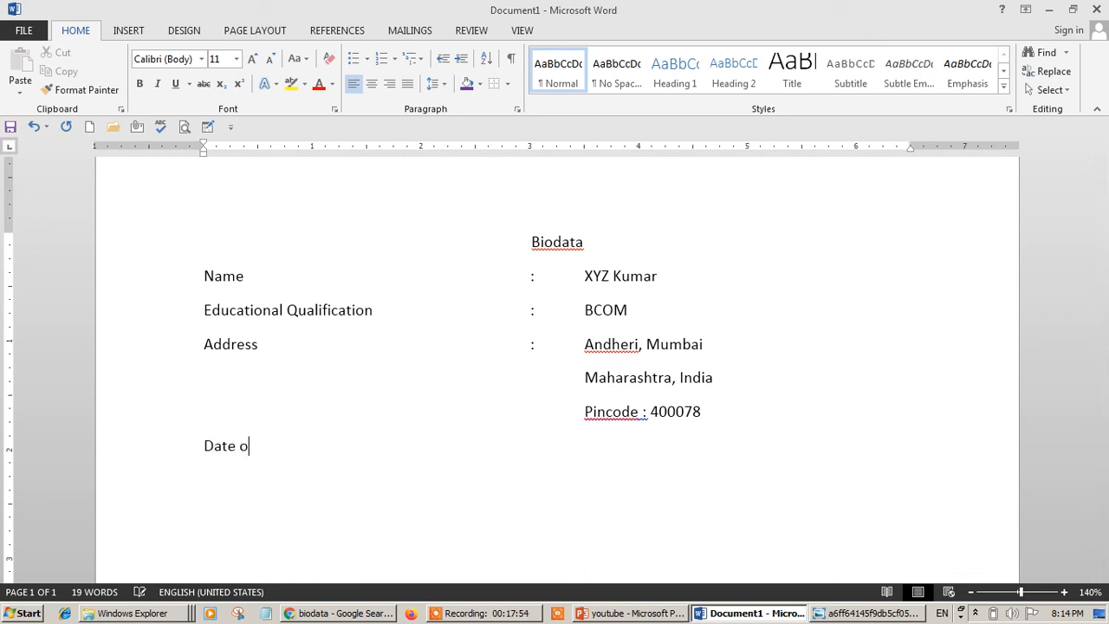
type("f Birth")
key("Tab")
key("Tab")
type(":\t555/55/20000")
key("Return")
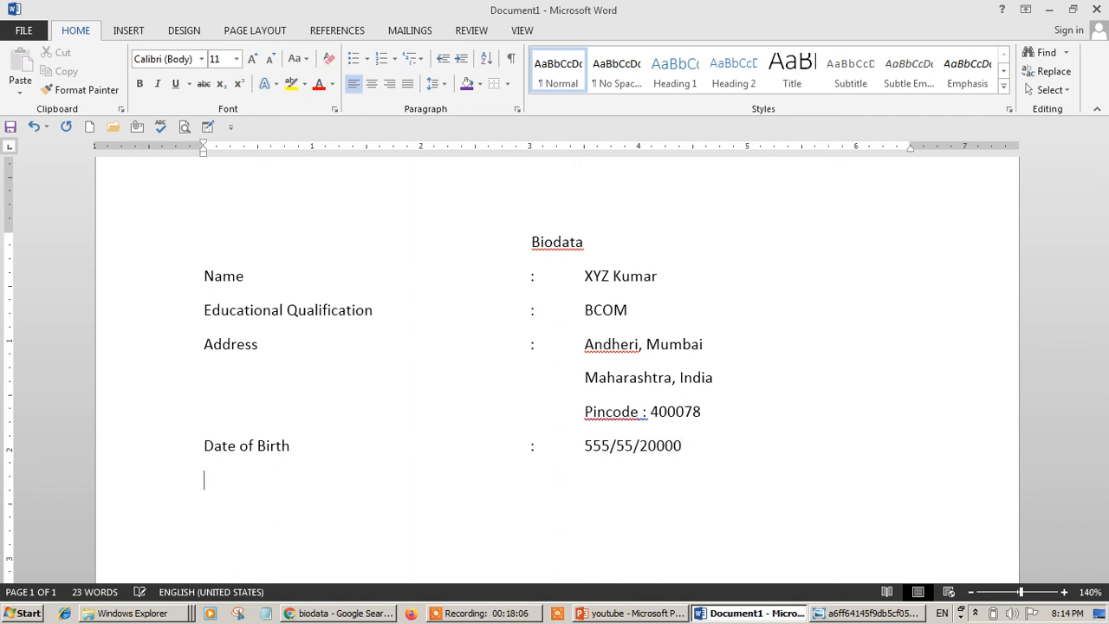
Step: Add a "Contact" row below Date of Birth with an aligned colon and the placeholder value "dvldkvlsl"
type("Conr")
key("BackSpace")
type("tact")
key("Tab")
type("dvldkvlsl")
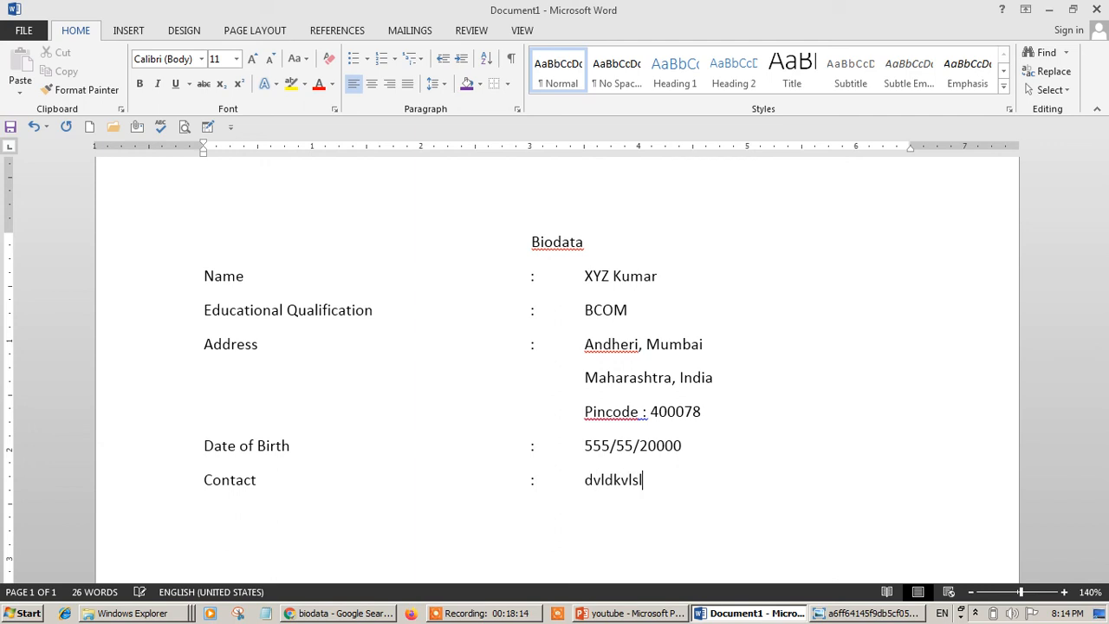
Step: Switch to the sample biodata image in Windows Photo Viewer and examine which fields follow the address, down to nationality
left_click(845, 612)
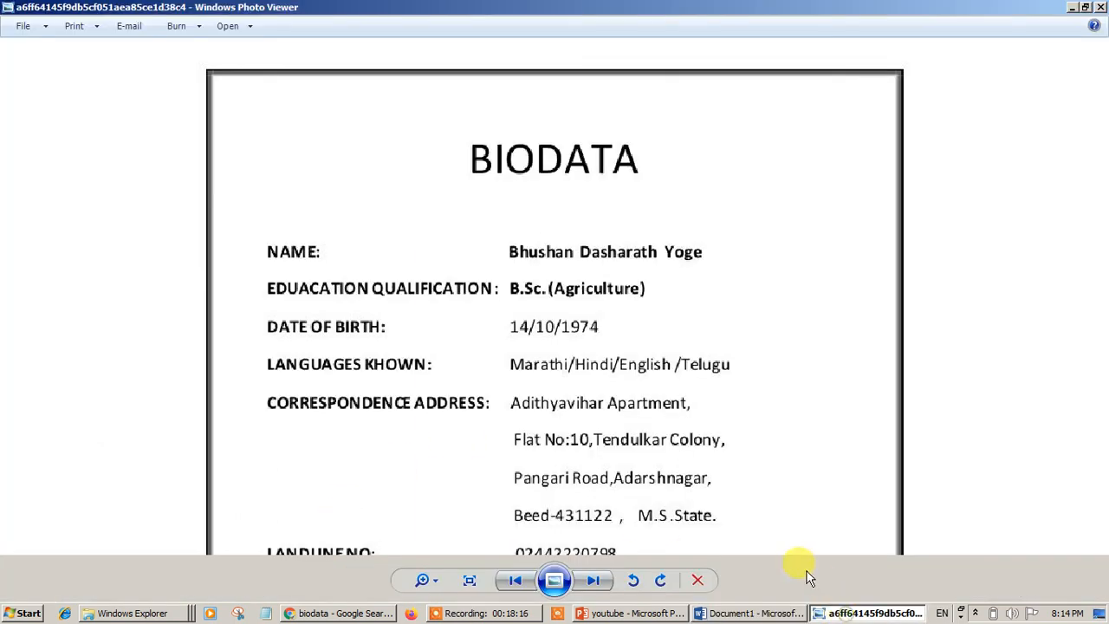
scroll(485, 381, "up", 1)
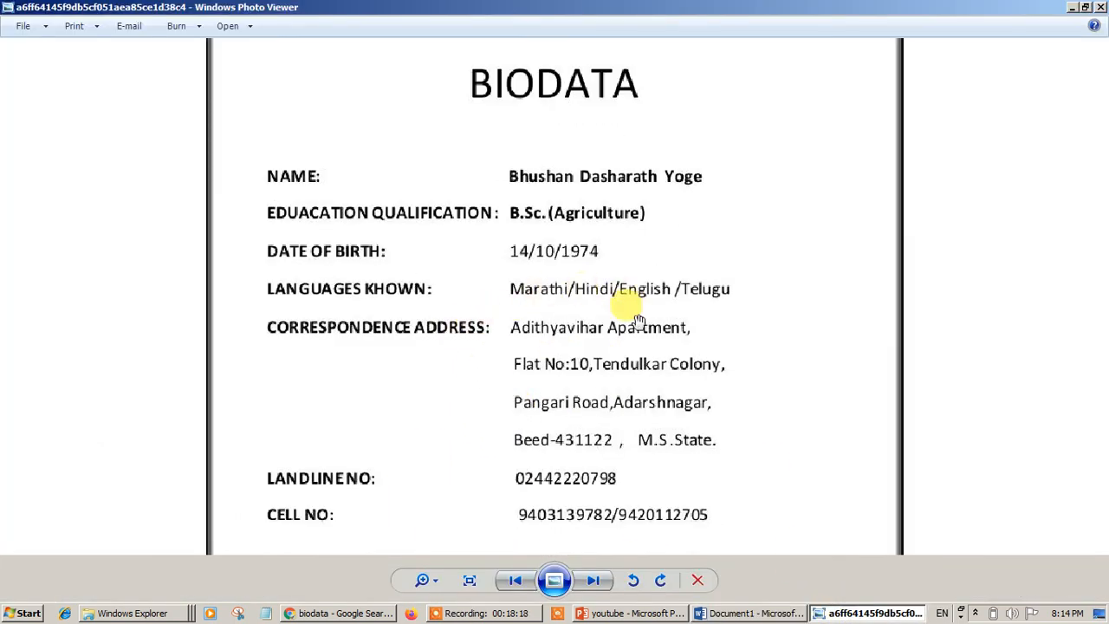
scroll(606, 259, "up", 1)
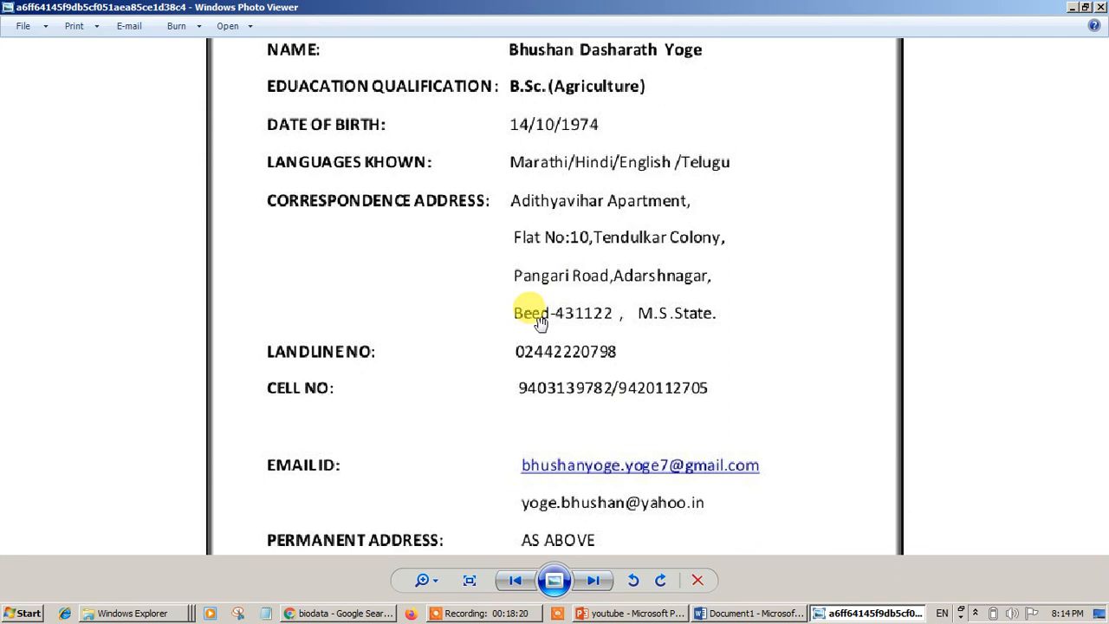
left_click_drag(530, 369, 535, 298)
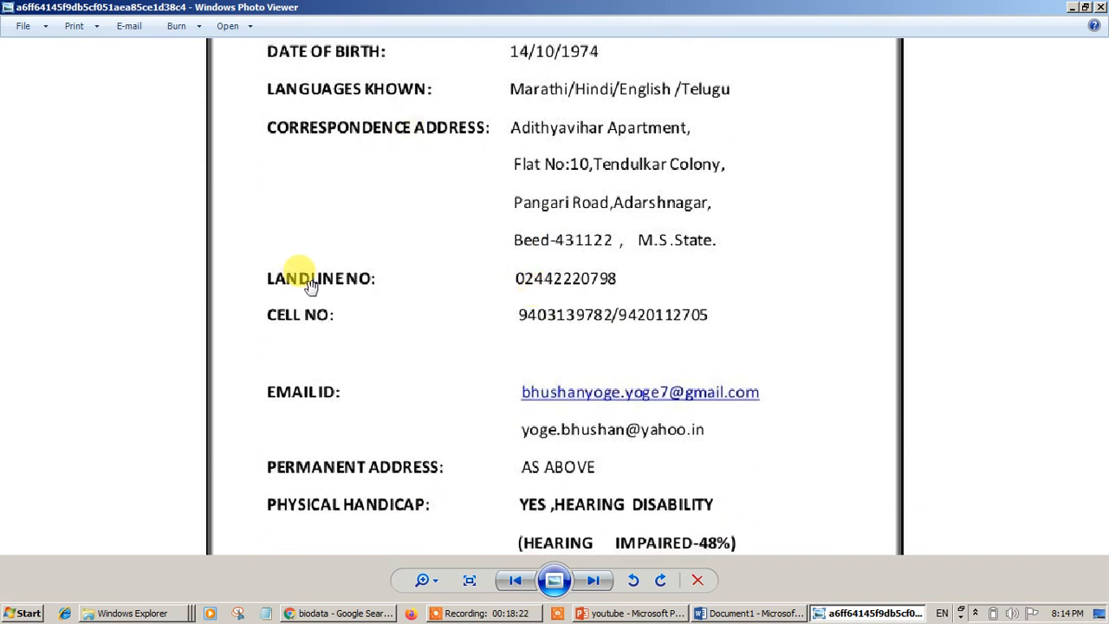
left_click_drag(539, 452, 527, 435)
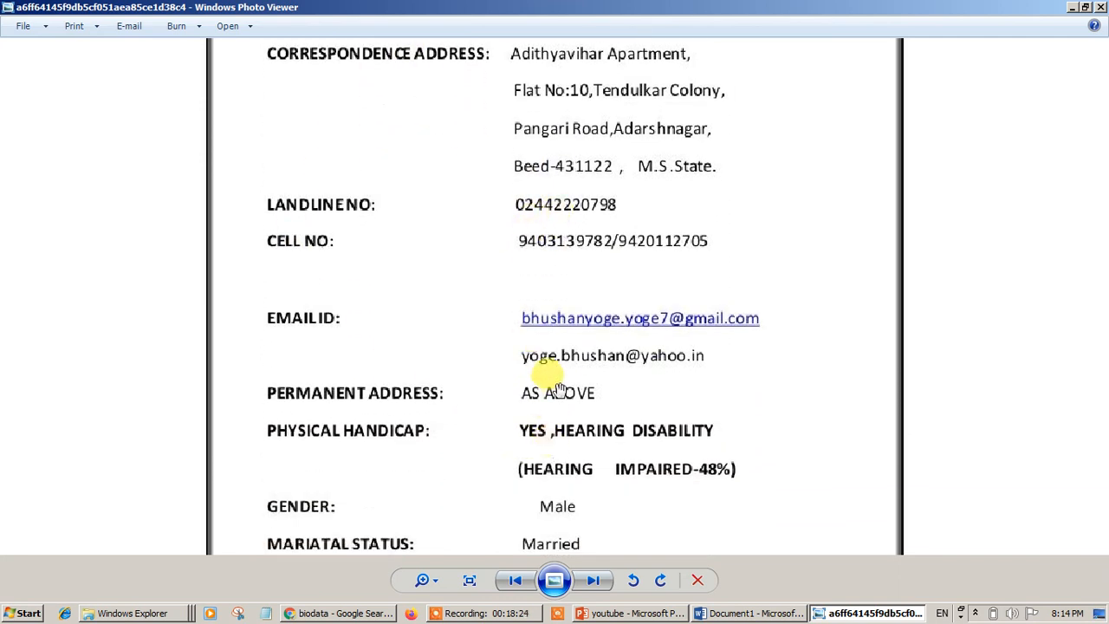
scroll(542, 381, "down", 2)
scroll(515, 96, "up", 2)
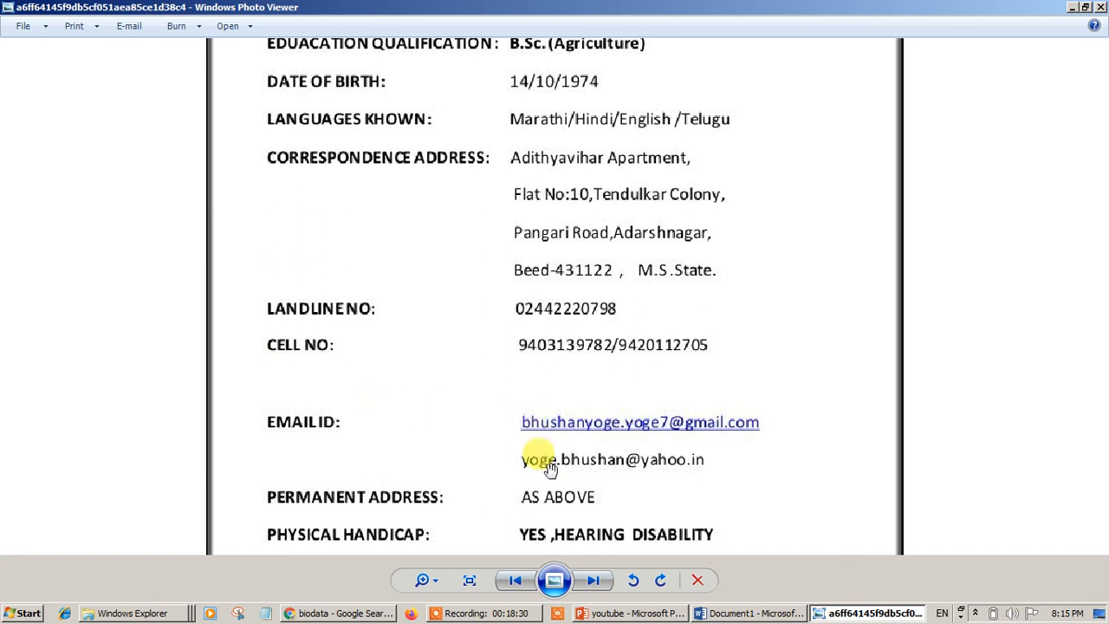
left_click_drag(533, 458, 542, 325)
scroll(508, 455, "down", 3)
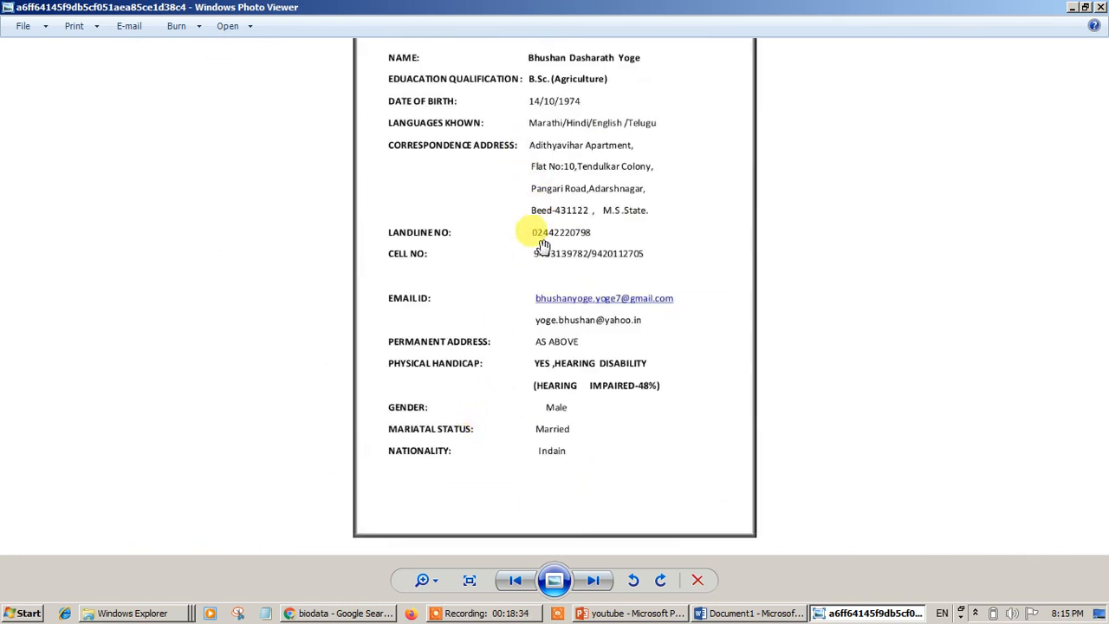
Step: Switch back to Word and add "Email" and "Qualification" rows with space-aligned colons and the placeholder values "dfkdldf" and "ljljflkdj ldjg djlk"
left_click(768, 611)
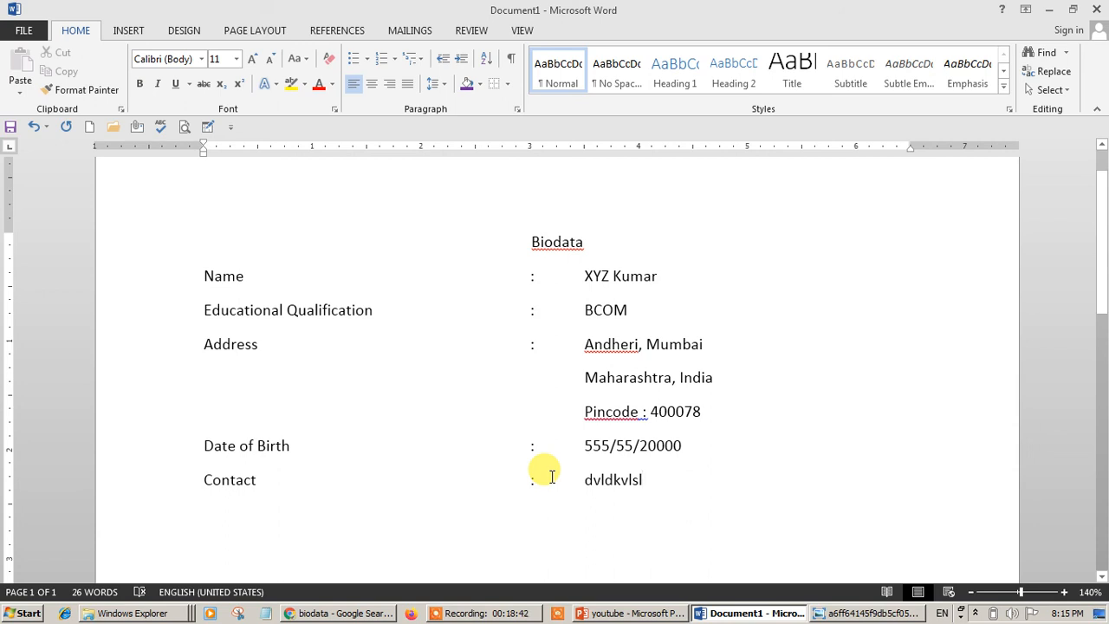
key("Return")
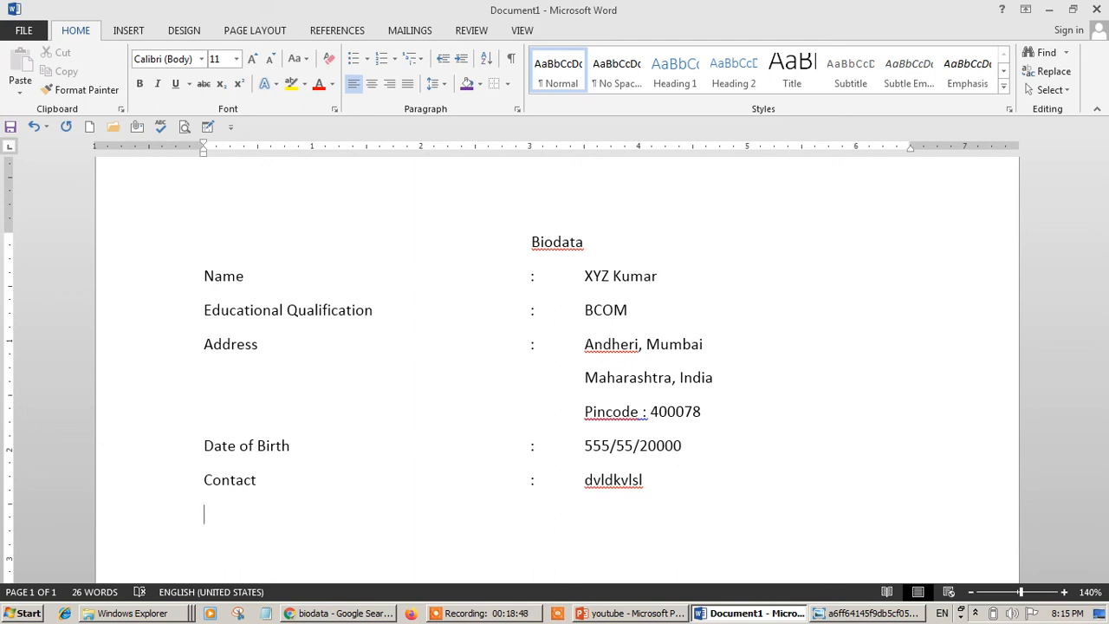
type("email                                                        :    dfkdldf")
key("Return")
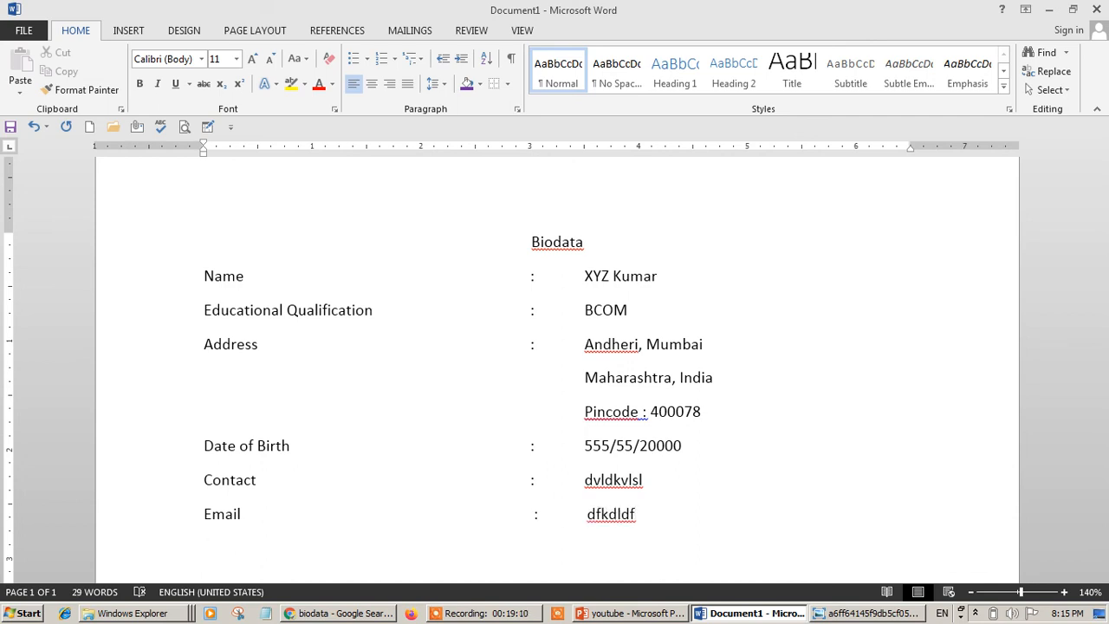
type("qualification                           ")
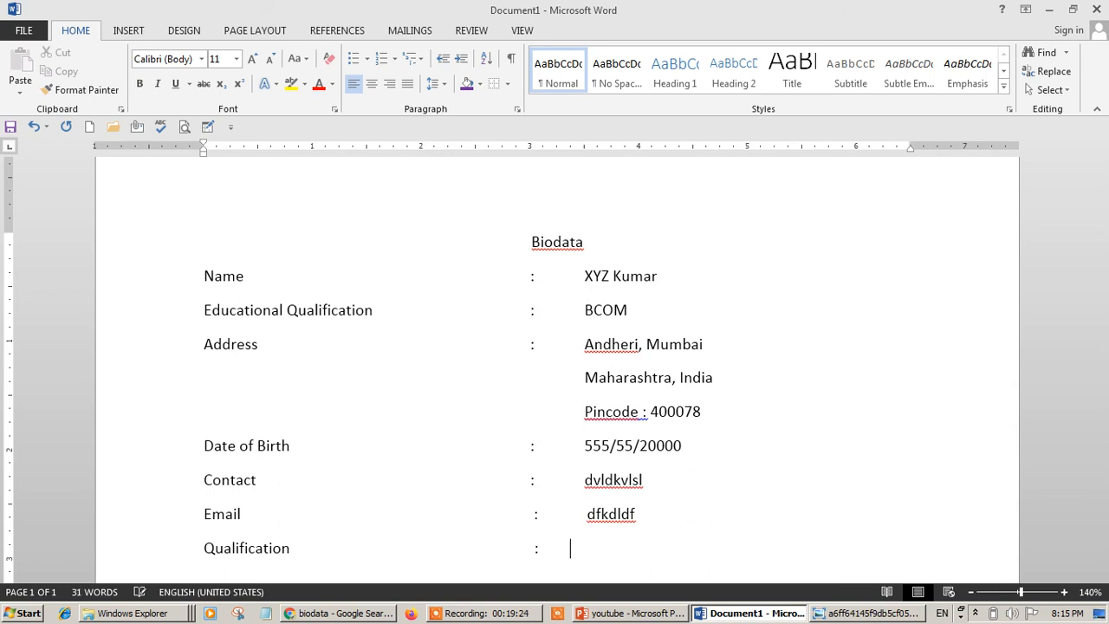
type("     :\tljljflkdj ldjg djlk")
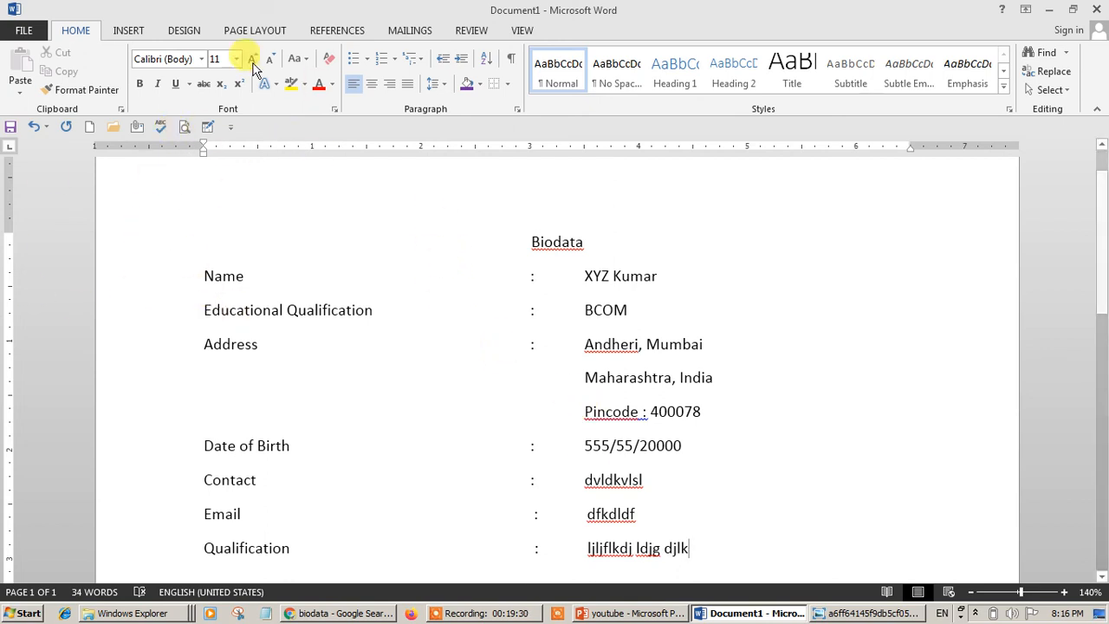
left_click(129, 31)
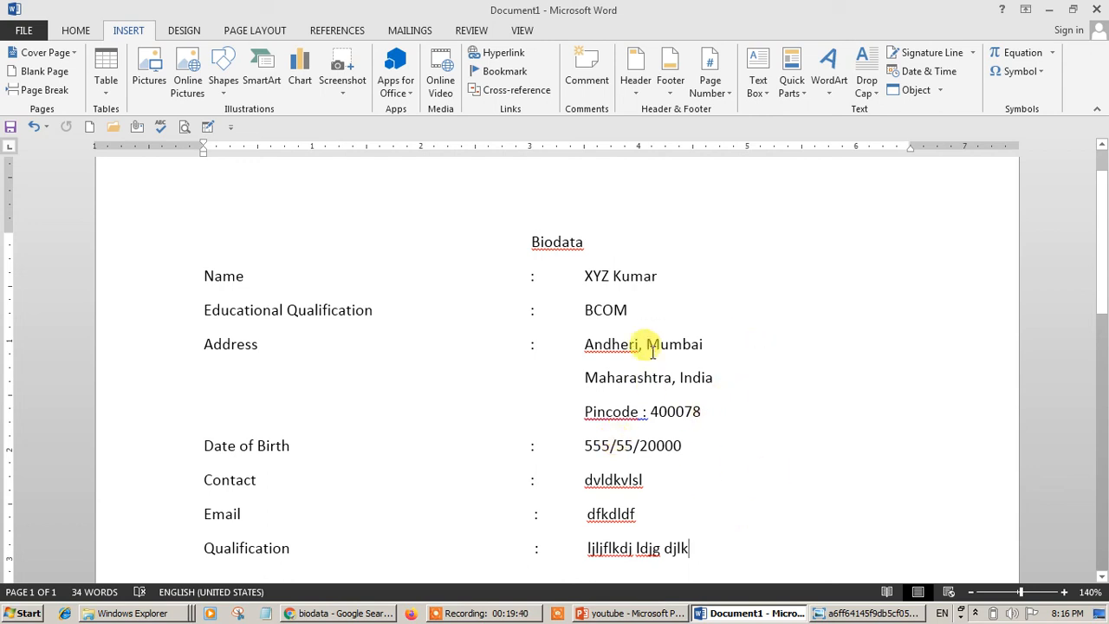
left_click(75, 31)
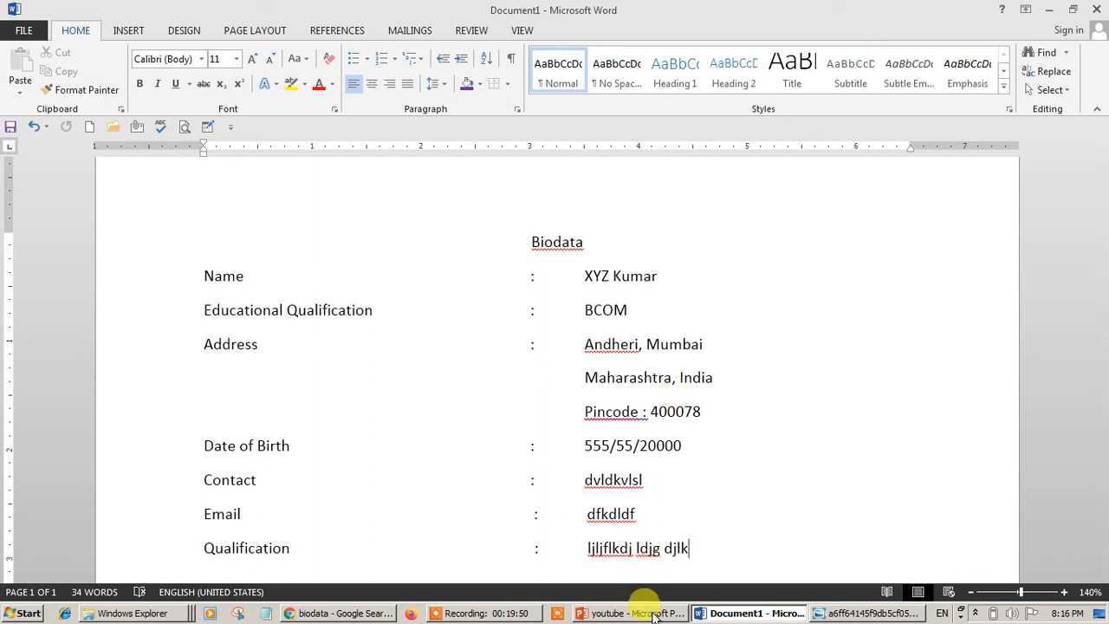
mouse_move(654, 614)
left_click(486, 613)
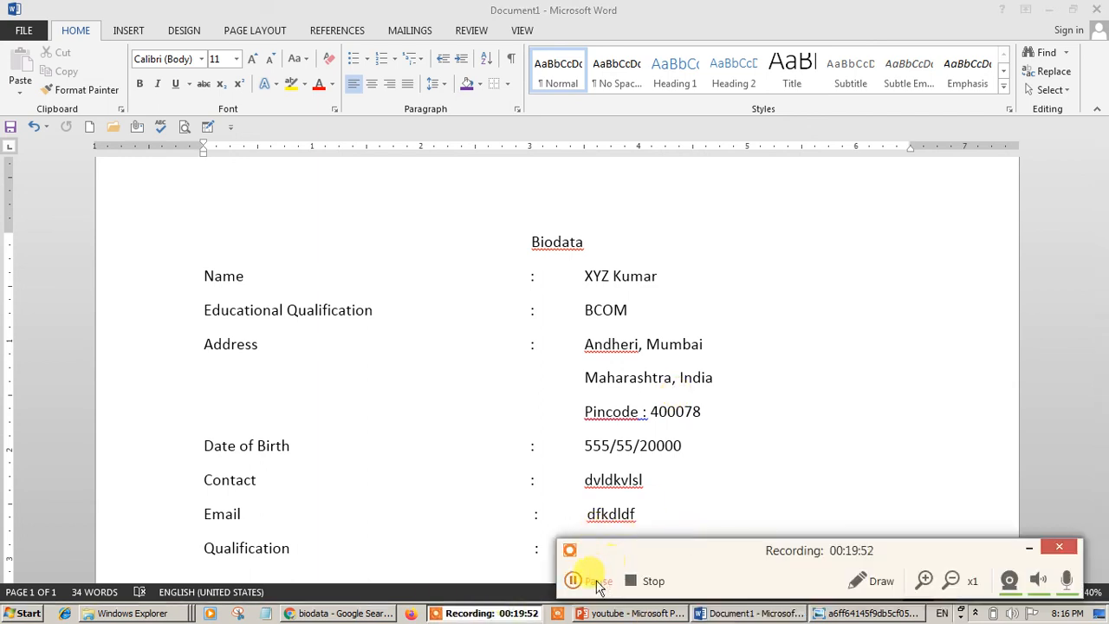